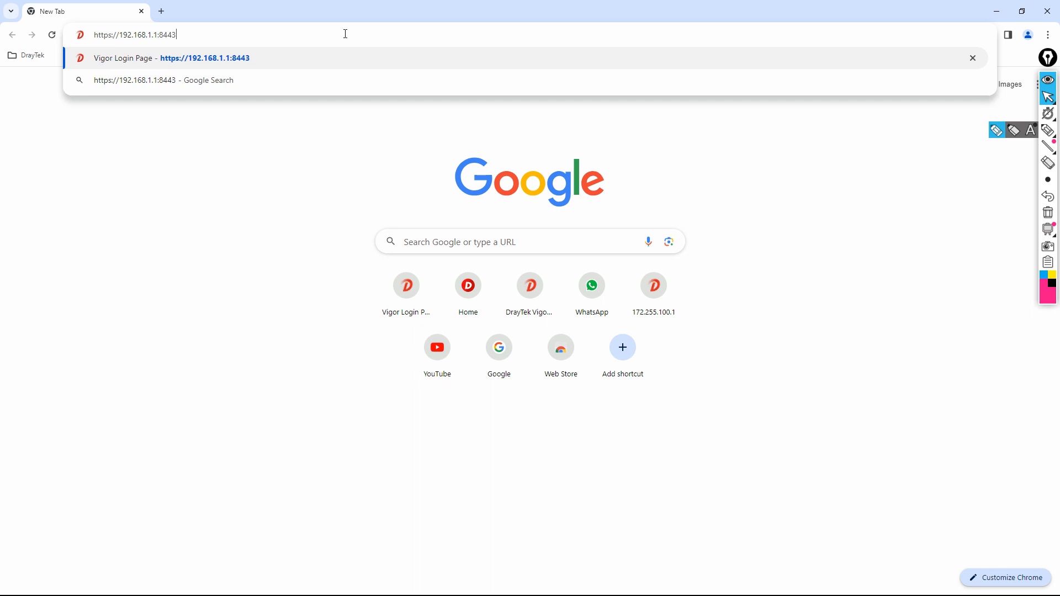
- Log in with the admin account and open LAN > General Setup, listing LAN 1 at 192.168.1.1
{"action": "key", "text": "Return"}
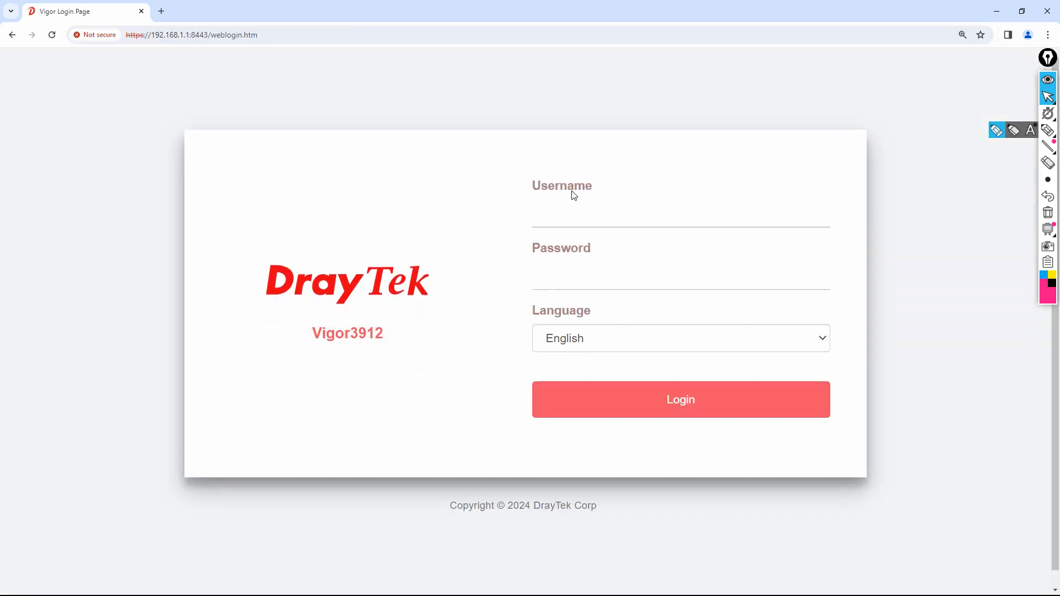
{"action": "type", "text": "admin"}
{"action": "key", "text": "Tab"}
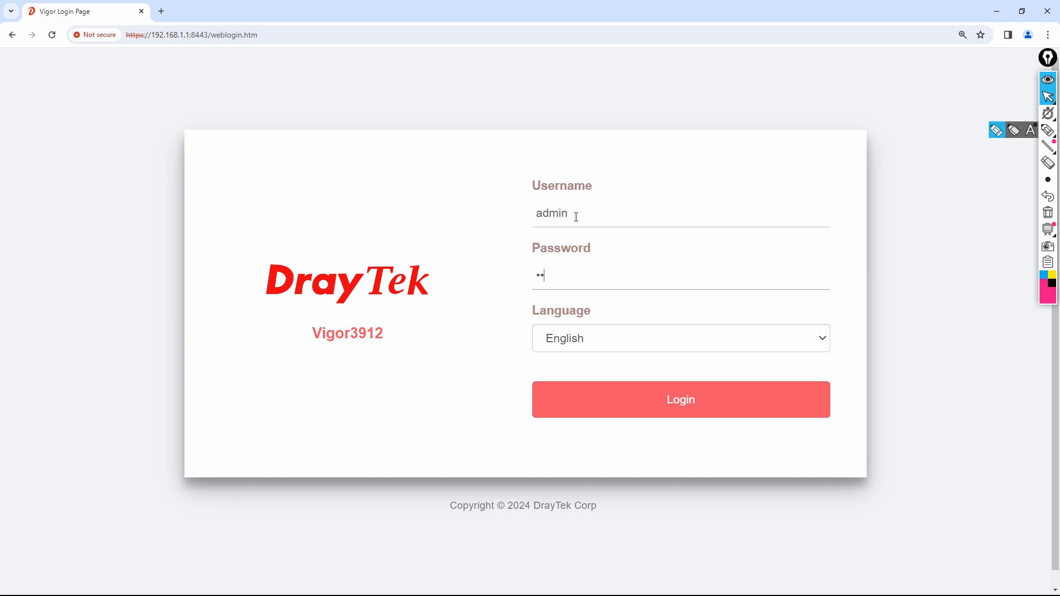
{"action": "key", "text": "Return"}
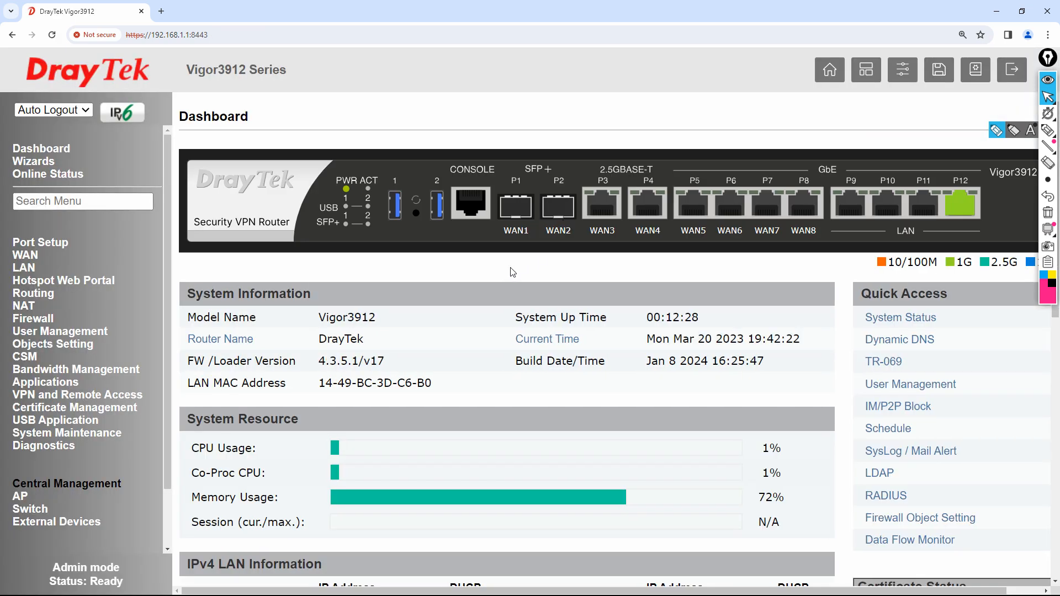
{"action": "left_click", "coordinate": [24, 269]}
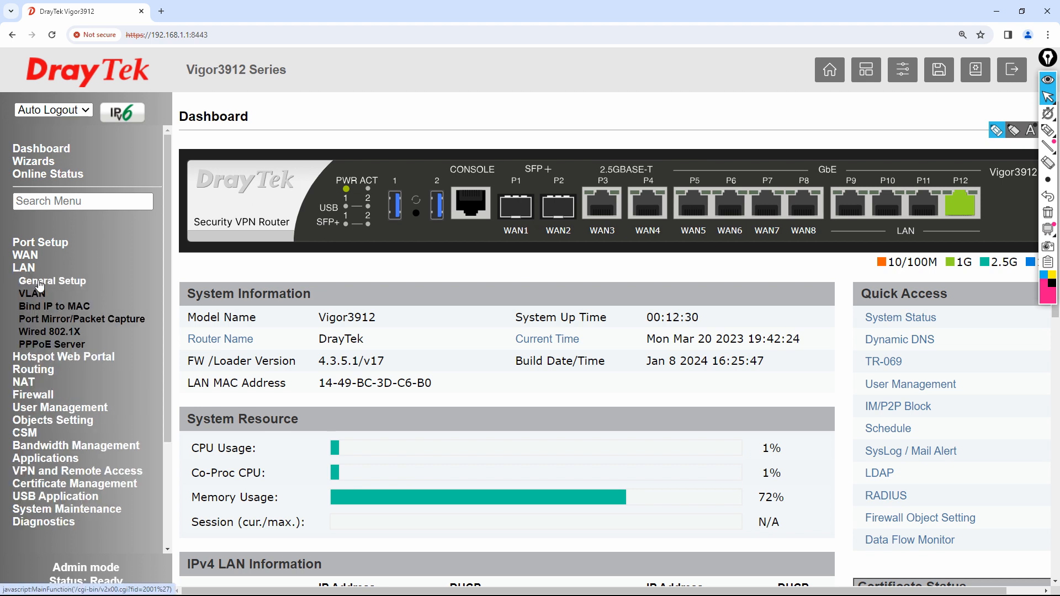
{"action": "left_click", "coordinate": [33, 280]}
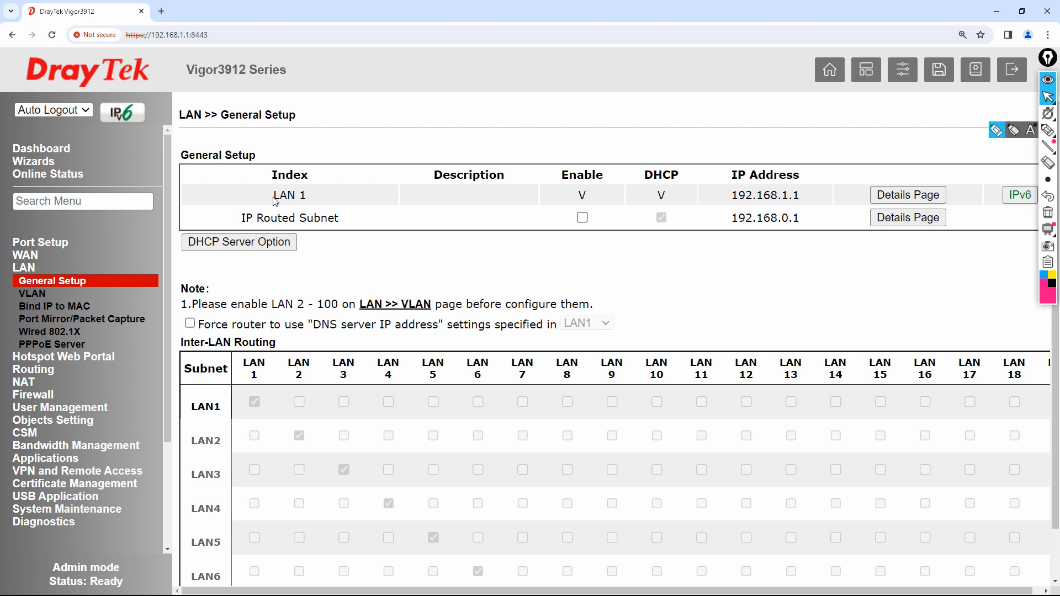
{"action": "left_click_drag", "start_coordinate": [275, 202], "coordinate": [310, 200]}
{"action": "left_click_drag", "start_coordinate": [581, 197], "coordinate": [589, 199]}
{"action": "left_click_drag", "start_coordinate": [659, 195], "coordinate": [788, 200]}
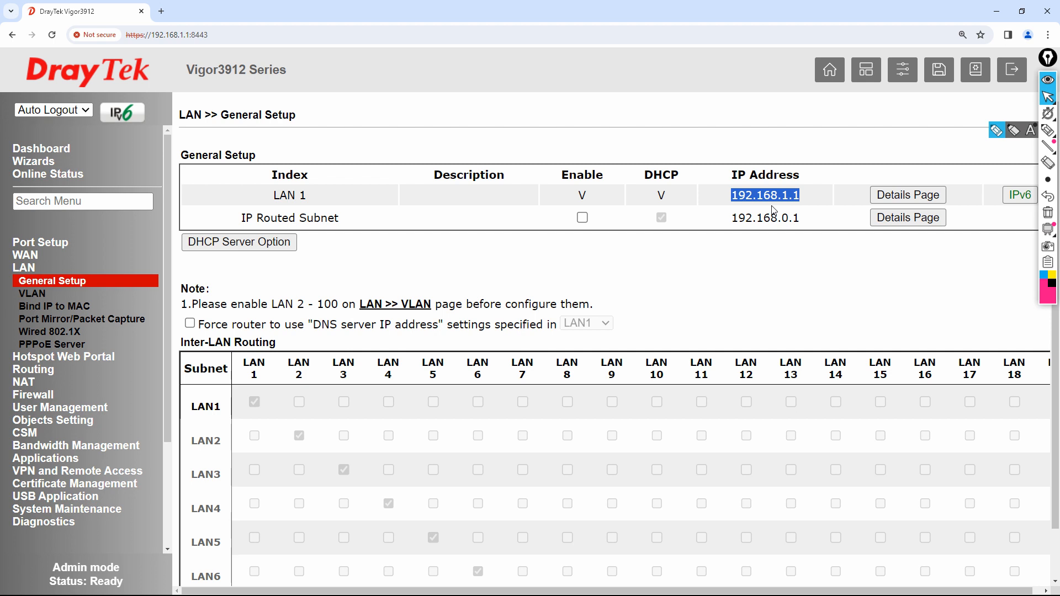
{"action": "left_click", "coordinate": [1048, 130]}
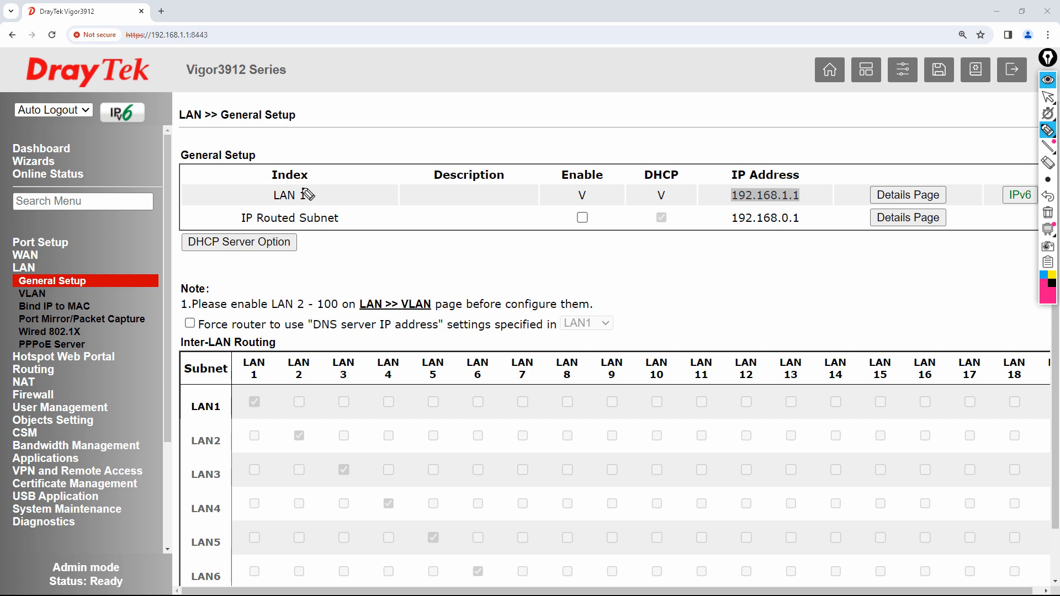
{"action": "mouse_move", "coordinate": [310, 187]}
{"action": "left_mouse_down"}
{"action": "mouse_move", "coordinate": [277, 208]}
{"action": "mouse_move", "coordinate": [314, 190]}
{"action": "left_mouse_up"}
{"action": "left_click_drag", "start_coordinate": [291, 184], "coordinate": [308, 119]}
{"action": "left_click_drag", "start_coordinate": [309, 181], "coordinate": [335, 127]}
{"action": "left_click_drag", "start_coordinate": [314, 189], "coordinate": [369, 146]}
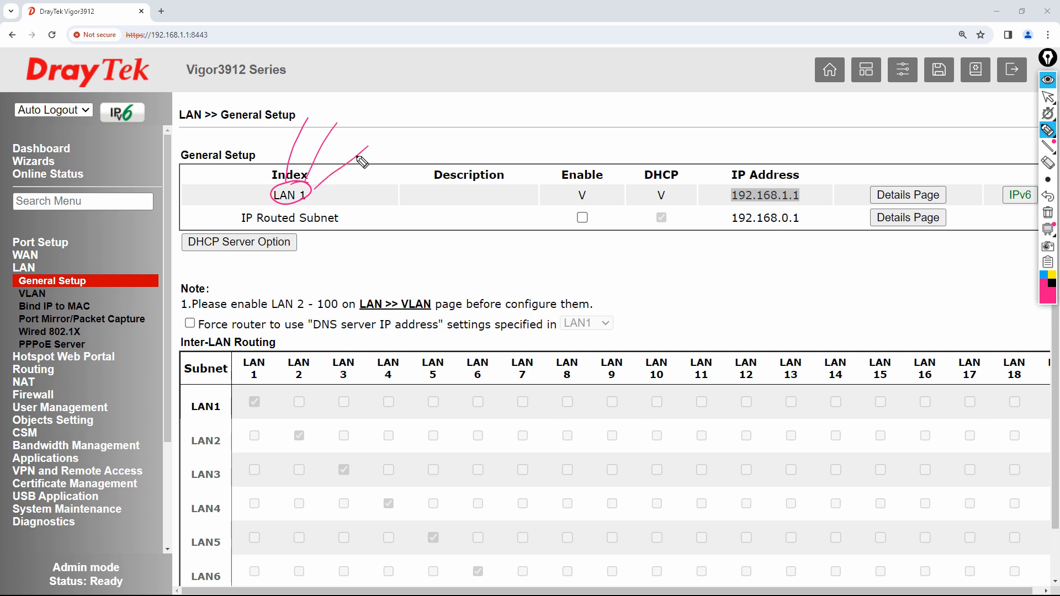
{"action": "left_click_drag", "start_coordinate": [312, 195], "coordinate": [387, 154]}
{"action": "left_click_drag", "start_coordinate": [306, 106], "coordinate": [353, 106]}
{"action": "left_click_drag", "start_coordinate": [368, 143], "coordinate": [377, 130]}
{"action": "left_click_drag", "start_coordinate": [380, 135], "coordinate": [393, 143]}
{"action": "left_click_drag", "start_coordinate": [393, 144], "coordinate": [401, 142]}
{"action": "left_click_drag", "start_coordinate": [403, 140], "coordinate": [412, 138]}
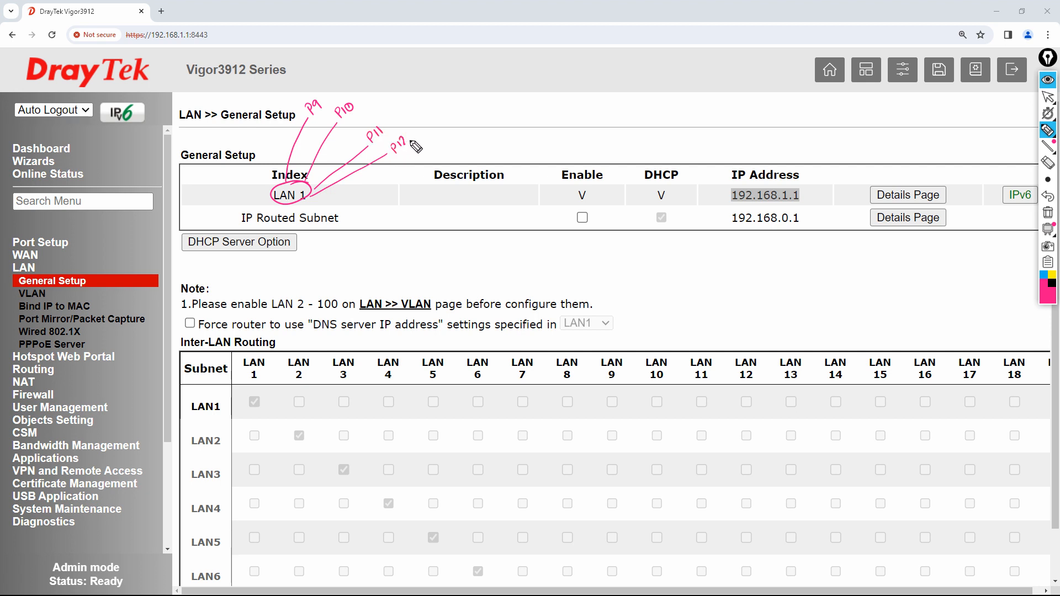
{"action": "mouse_move", "coordinate": [333, 86]}
{"action": "left_mouse_down"}
{"action": "mouse_move", "coordinate": [383, 98]}
{"action": "mouse_move", "coordinate": [424, 126]}
{"action": "left_mouse_up"}
{"action": "mouse_move", "coordinate": [396, 72]}
{"action": "left_mouse_down"}
{"action": "mouse_move", "coordinate": [414, 83]}
{"action": "mouse_move", "coordinate": [425, 66]}
{"action": "mouse_move", "coordinate": [429, 85]}
{"action": "mouse_move", "coordinate": [399, 99]}
{"action": "mouse_move", "coordinate": [420, 60]}
{"action": "left_mouse_up"}
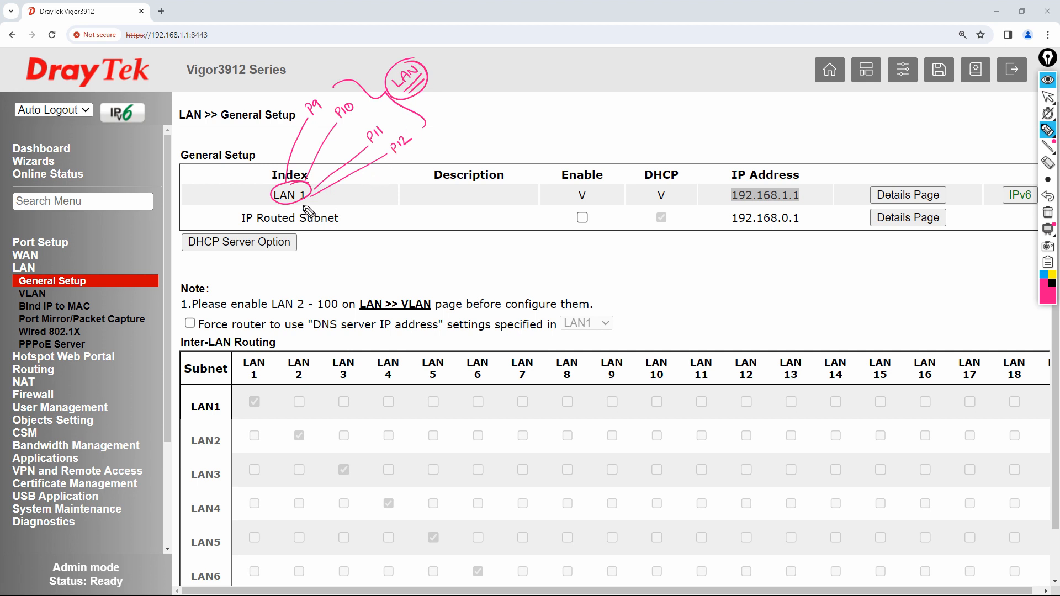
{"action": "mouse_move", "coordinate": [333, 86]}
{"action": "left_mouse_down"}
{"action": "mouse_move", "coordinate": [304, 105]}
{"action": "mouse_move", "coordinate": [391, 173]}
{"action": "mouse_move", "coordinate": [422, 132]}
{"action": "mouse_move", "coordinate": [363, 109]}
{"action": "left_mouse_up"}
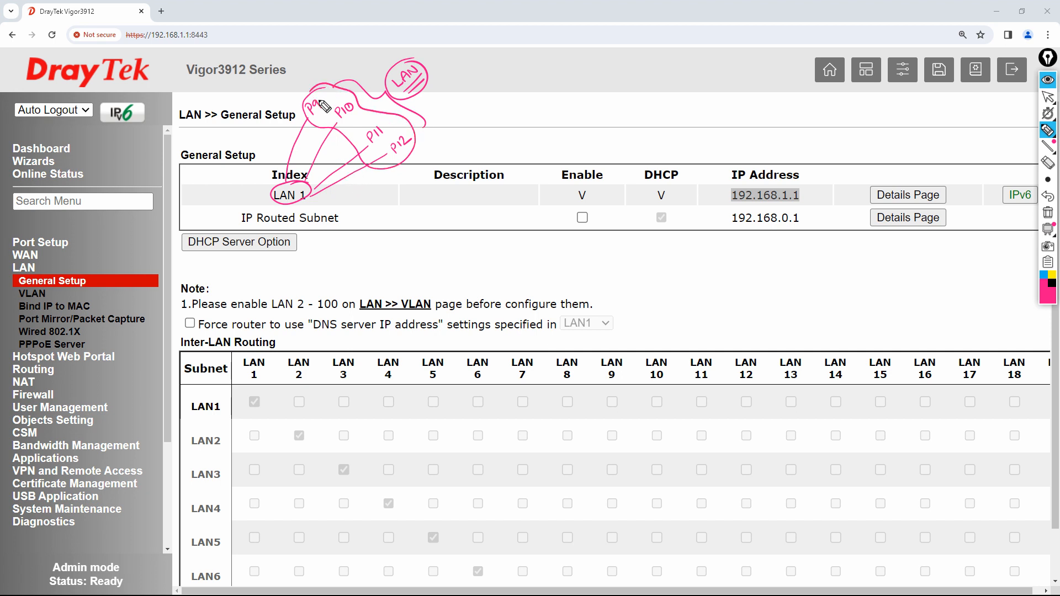
{"action": "mouse_move", "coordinate": [326, 100]}
{"action": "left_mouse_down"}
{"action": "mouse_move", "coordinate": [323, 76]}
{"action": "mouse_move", "coordinate": [353, 75]}
{"action": "left_mouse_up"}
{"action": "mouse_move", "coordinate": [383, 127]}
{"action": "left_mouse_down"}
{"action": "mouse_move", "coordinate": [394, 113]}
{"action": "mouse_move", "coordinate": [424, 113]}
{"action": "left_mouse_up"}
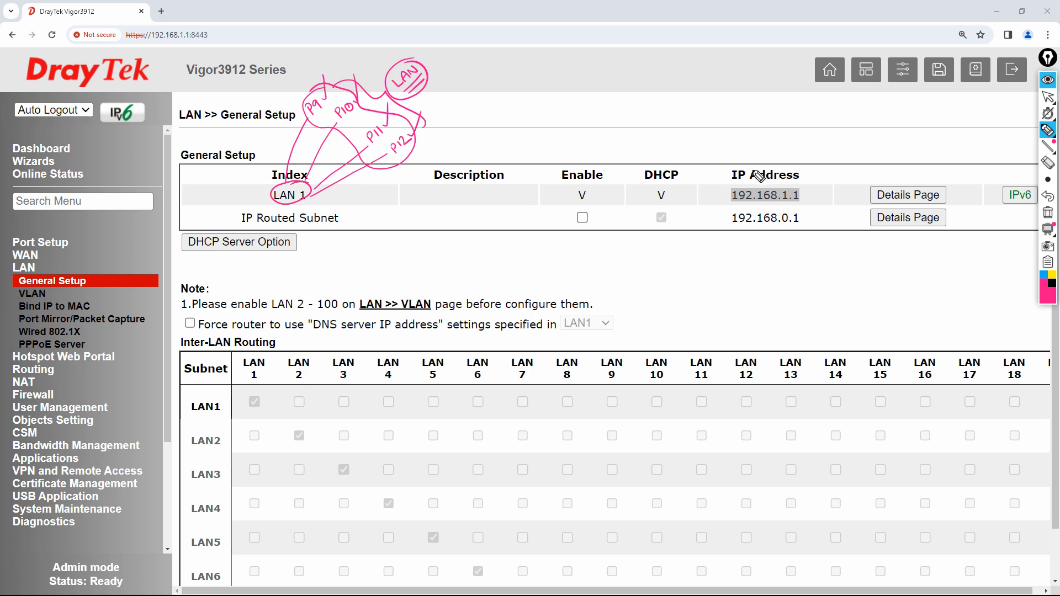
{"action": "left_click", "coordinate": [1048, 213]}
{"action": "left_click", "coordinate": [1046, 100]}
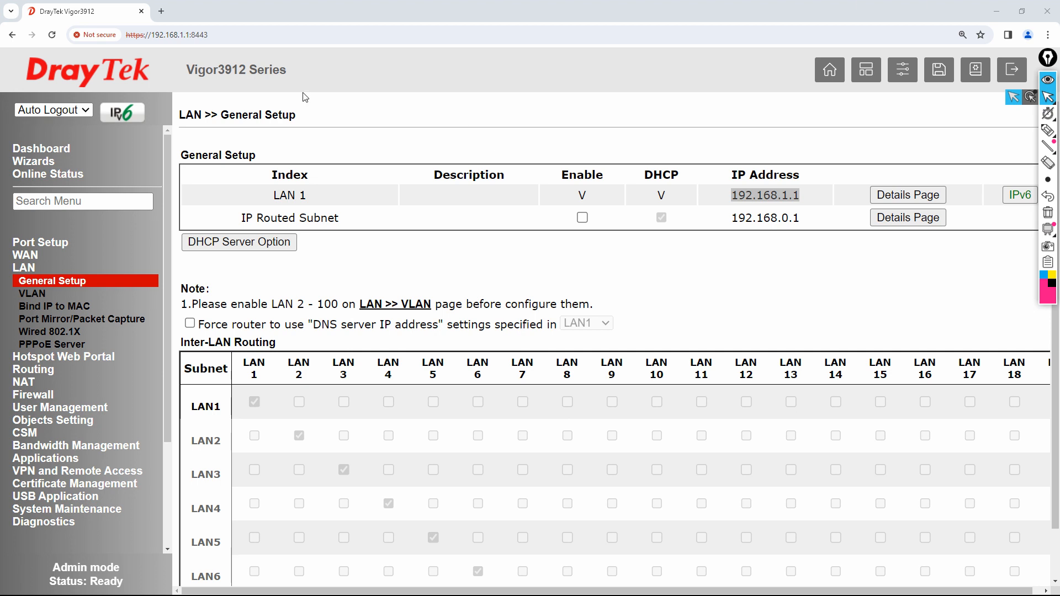
- Return to the Dashboard and highlight WAN ports P1–P8 and LAN ports P9–P12 with ink
{"action": "left_click", "coordinate": [50, 149]}
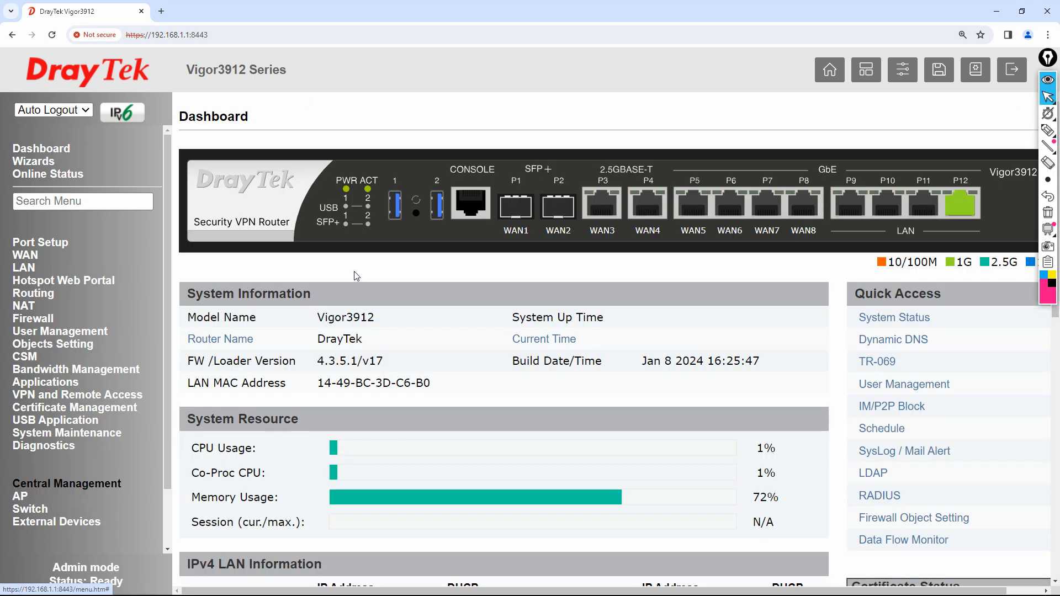
{"action": "left_click", "coordinate": [1051, 133]}
{"action": "mouse_move", "coordinate": [512, 245]}
{"action": "left_mouse_down"}
{"action": "mouse_move", "coordinate": [827, 246]}
{"action": "mouse_move", "coordinate": [824, 172]}
{"action": "mouse_move", "coordinate": [790, 161]}
{"action": "mouse_move", "coordinate": [530, 155]}
{"action": "mouse_move", "coordinate": [506, 237]}
{"action": "mouse_move", "coordinate": [517, 239]}
{"action": "left_mouse_up"}
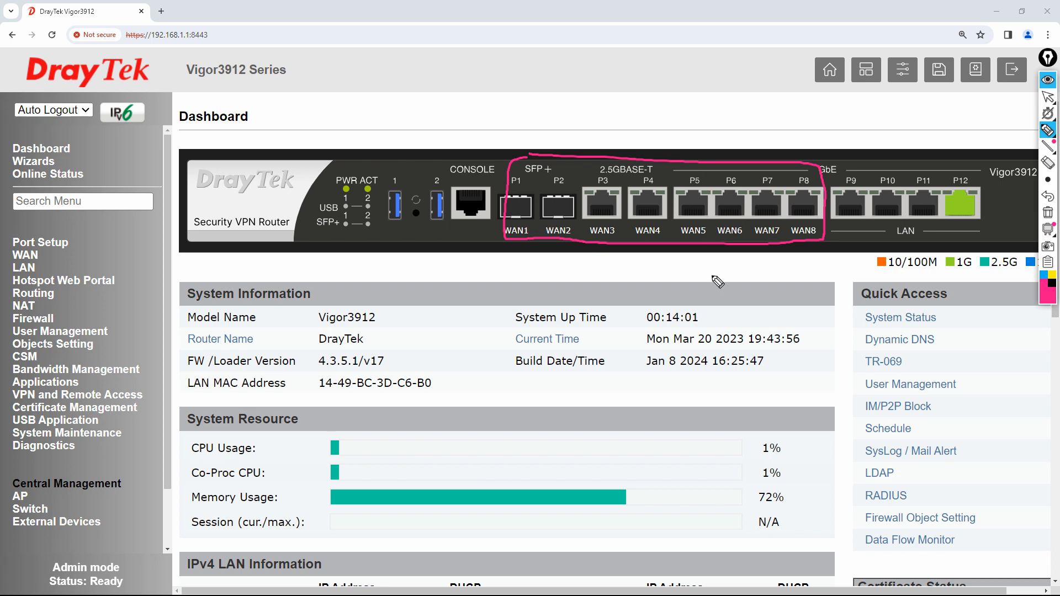
{"action": "mouse_move", "coordinate": [982, 173]}
{"action": "left_mouse_down"}
{"action": "mouse_move", "coordinate": [935, 167]}
{"action": "mouse_move", "coordinate": [834, 191]}
{"action": "mouse_move", "coordinate": [921, 243]}
{"action": "mouse_move", "coordinate": [965, 182]}
{"action": "mouse_move", "coordinate": [948, 162]}
{"action": "left_mouse_up"}
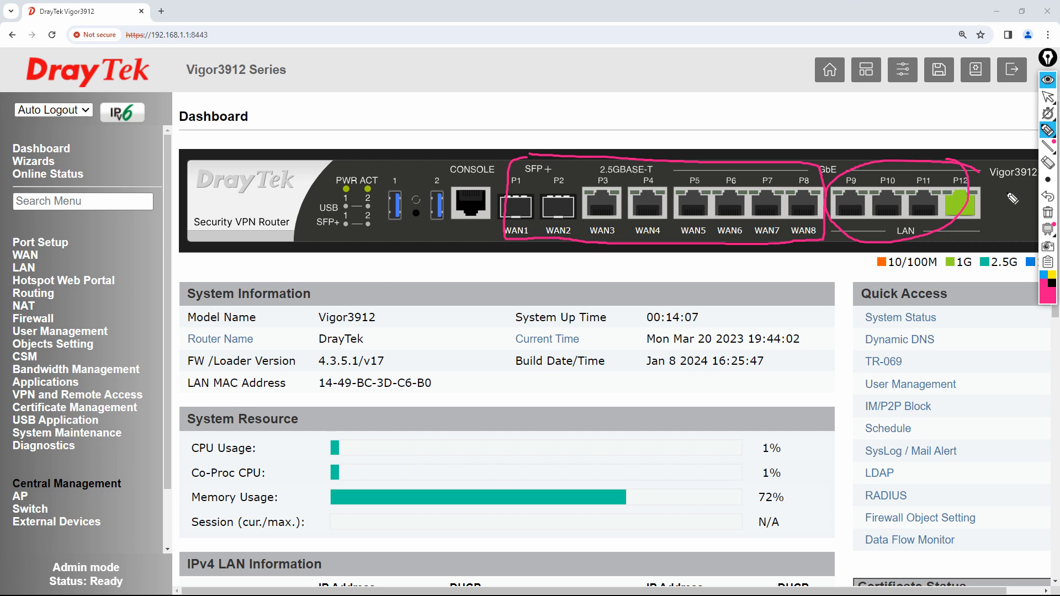
{"action": "left_click_drag", "start_coordinate": [851, 194], "coordinate": [866, 131]}
{"action": "left_click_drag", "start_coordinate": [886, 197], "coordinate": [894, 147]}
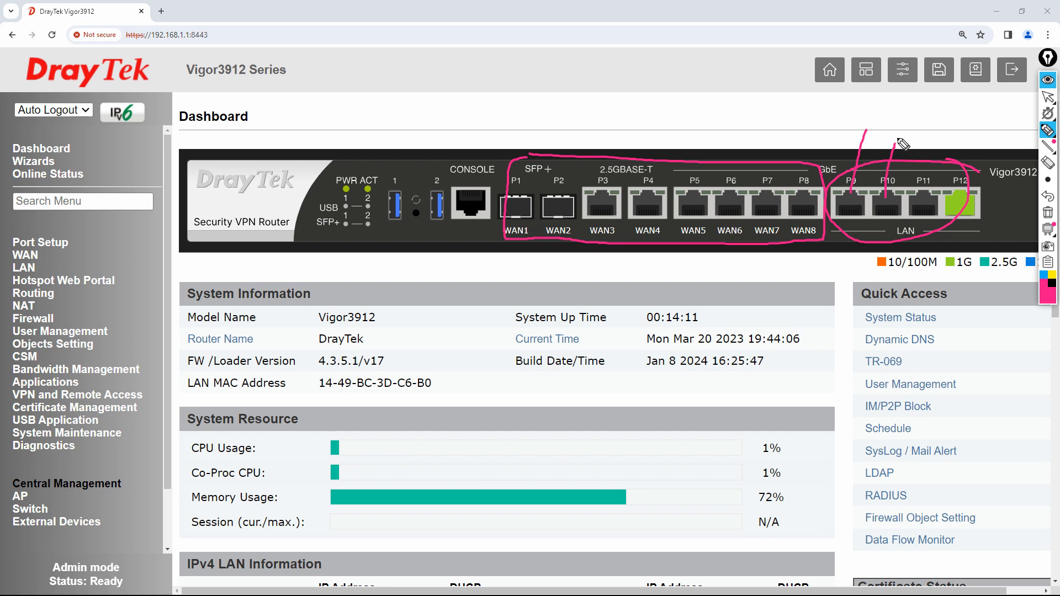
{"action": "left_click_drag", "start_coordinate": [923, 197], "coordinate": [927, 145]}
{"action": "left_click_drag", "start_coordinate": [960, 197], "coordinate": [964, 139]}
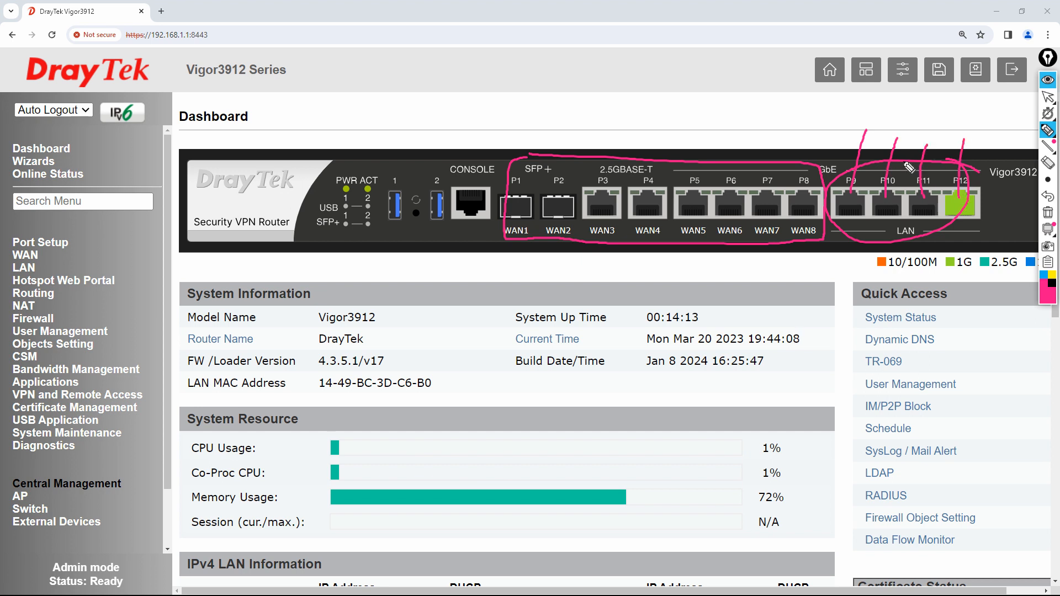
- Erase the annotation ink and expand the LAN menu
{"action": "left_click", "coordinate": [1048, 213]}
{"action": "left_click", "coordinate": [1050, 101]}
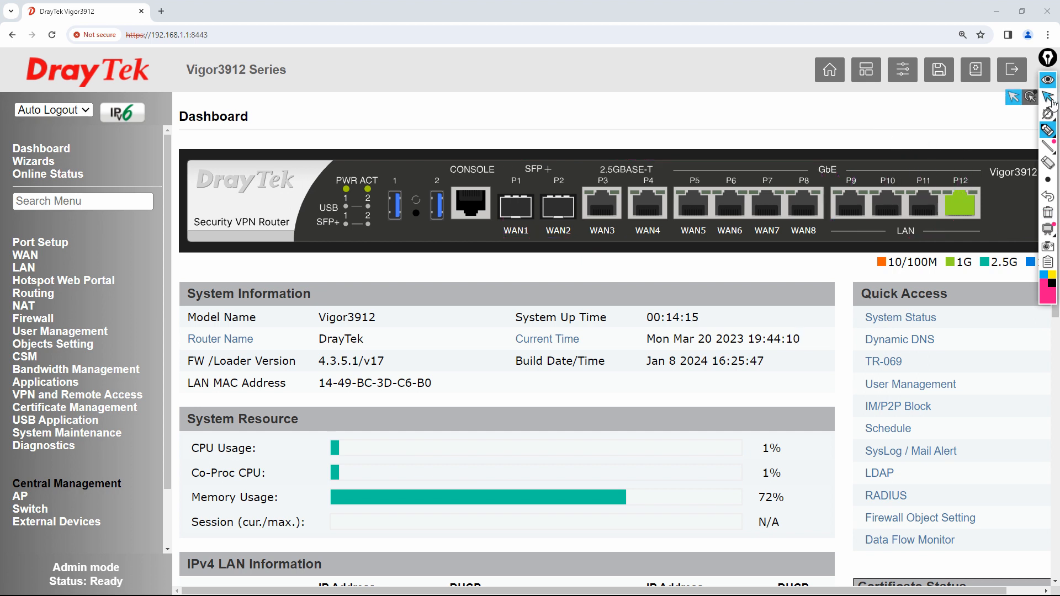
{"action": "left_click", "coordinate": [33, 270]}
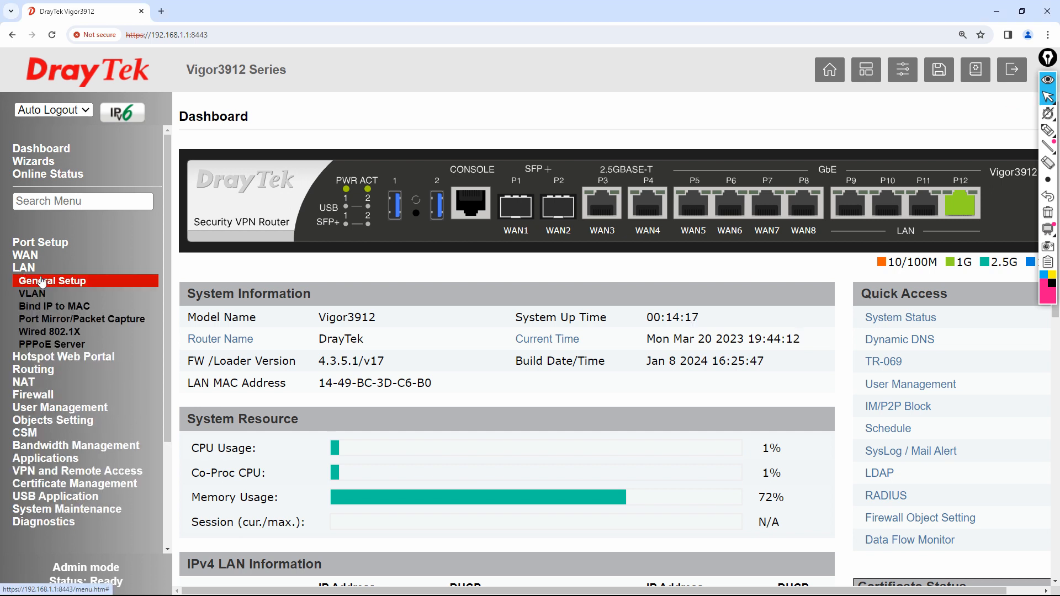
- Open LAN 1's settings and change its description to Internal_nw_192.168.10
{"action": "left_click", "coordinate": [45, 282]}
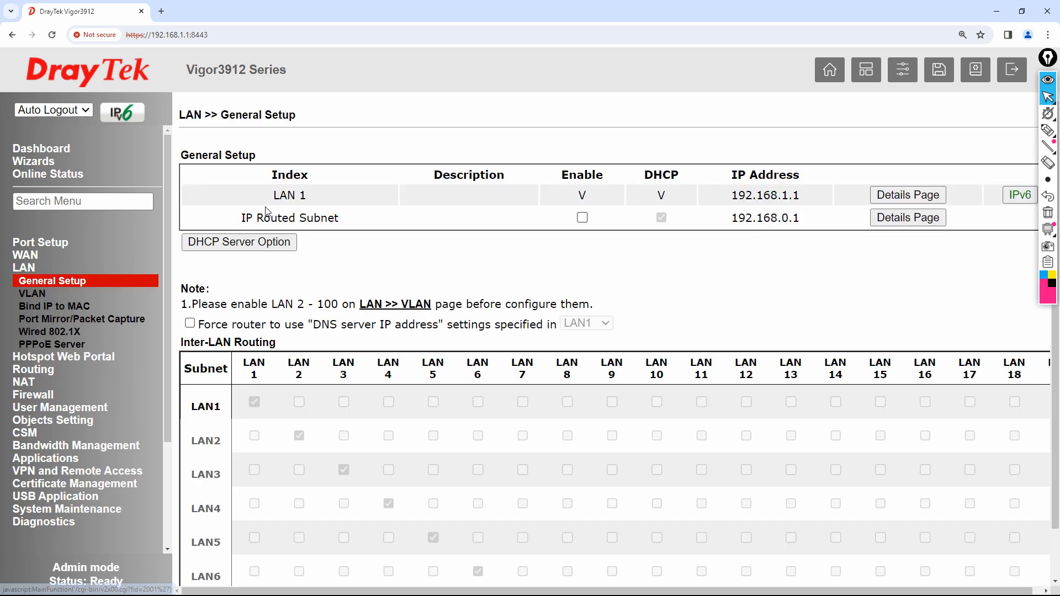
{"action": "left_click_drag", "start_coordinate": [274, 195], "coordinate": [314, 199]}
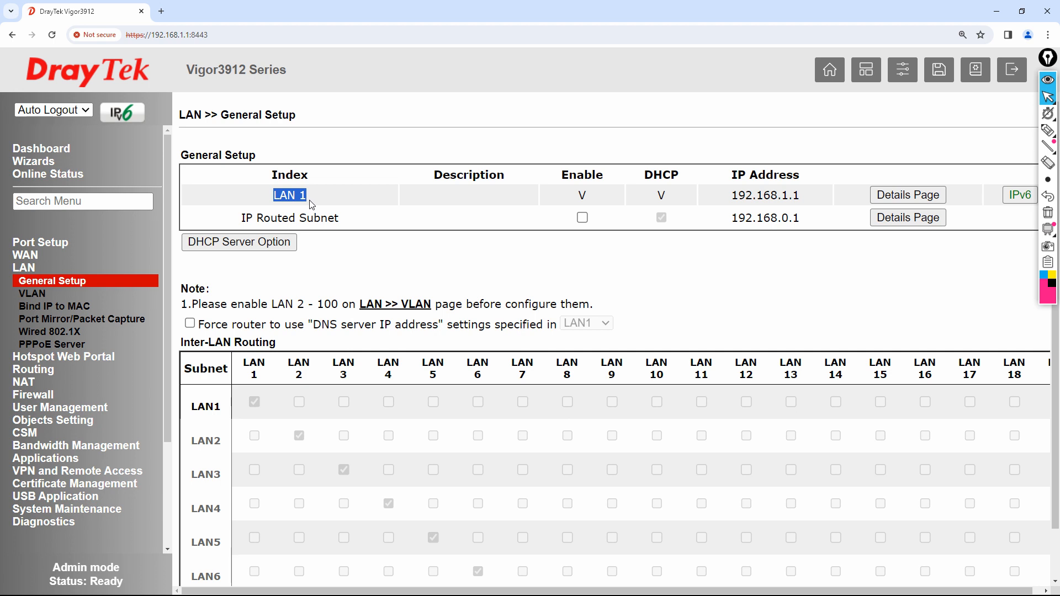
{"action": "left_click", "coordinate": [897, 196]}
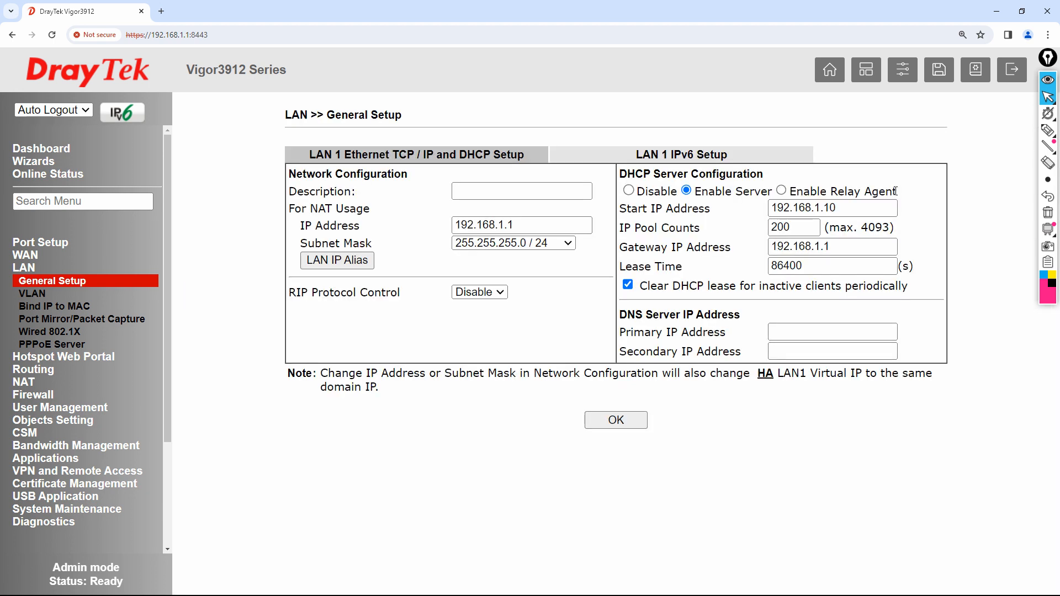
{"action": "left_click_drag", "start_coordinate": [292, 192], "coordinate": [381, 199]}
{"action": "left_click", "coordinate": [499, 186]}
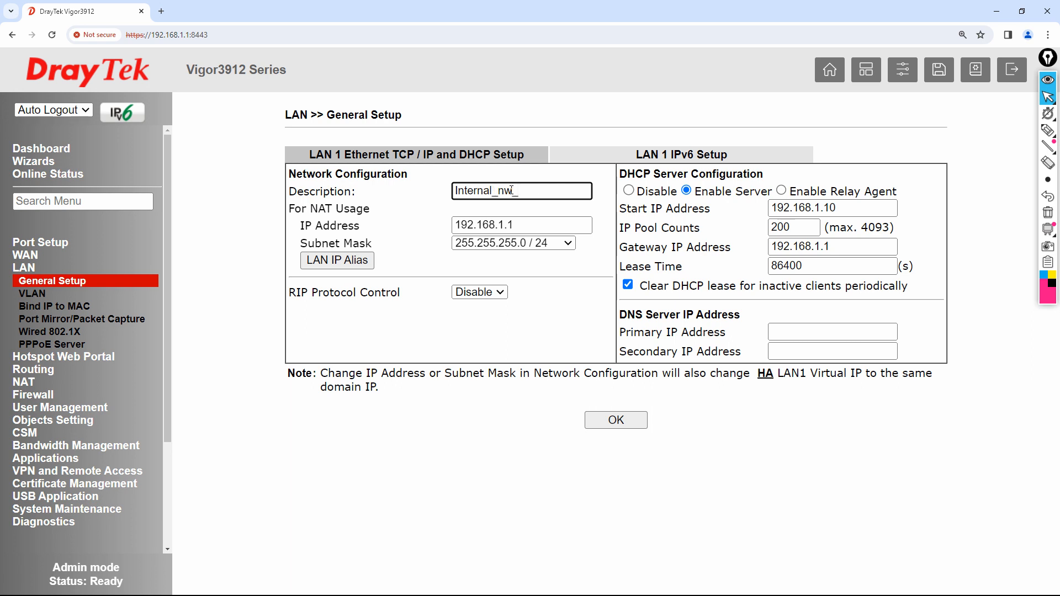
{"action": "type", "text": "10"}
- Set the LAN 1 IP address to 192.168.10.1 and disable its DHCP server
{"action": "left_click_drag", "start_coordinate": [303, 225], "coordinate": [371, 228]}
{"action": "left_click_drag", "start_coordinate": [291, 208], "coordinate": [374, 216]}
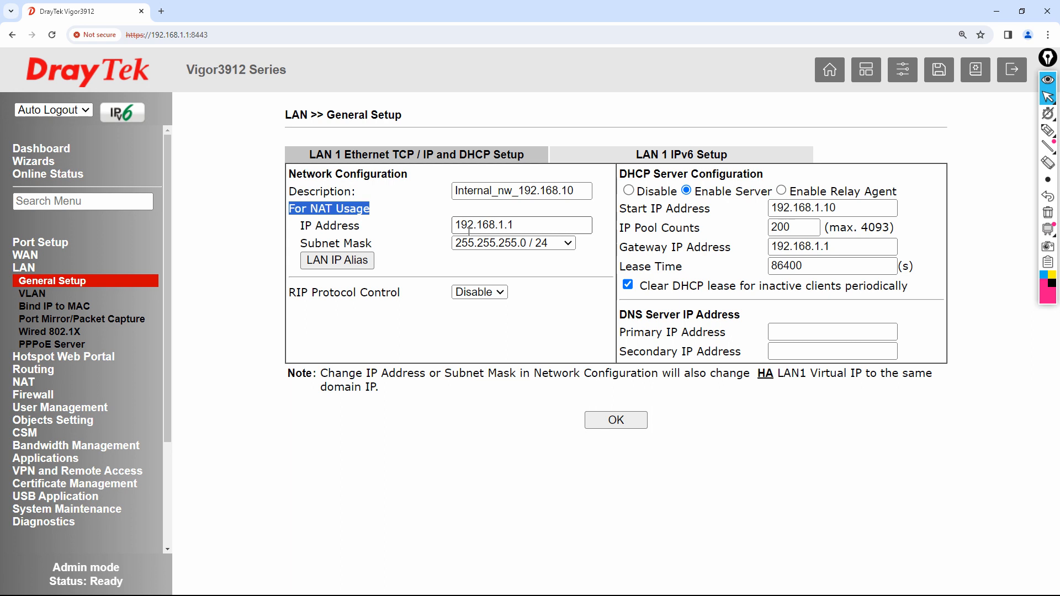
{"action": "double_click", "coordinate": [522, 223]}
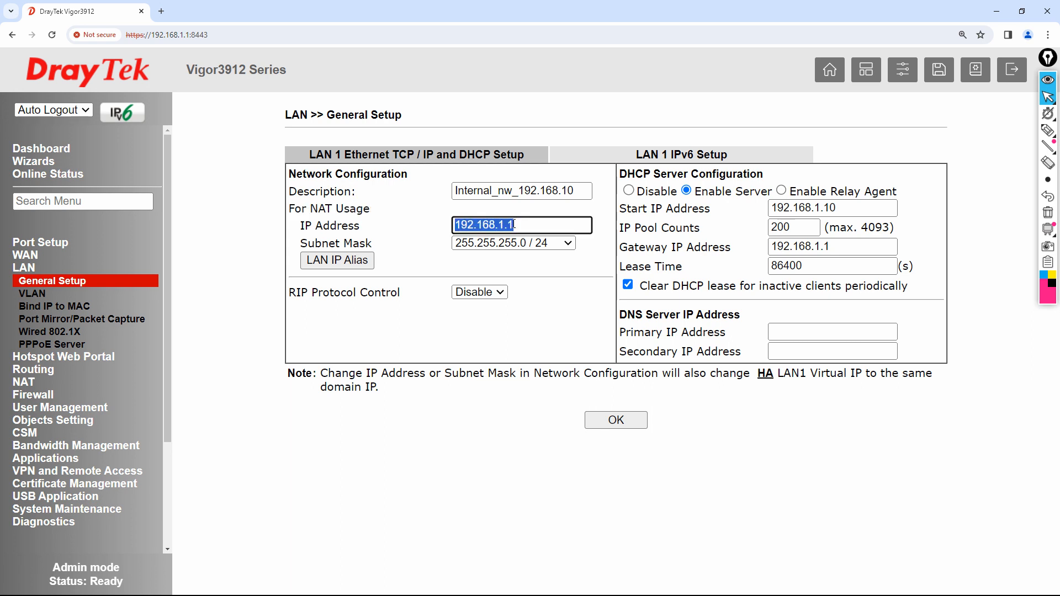
{"action": "type", "text": "192."}
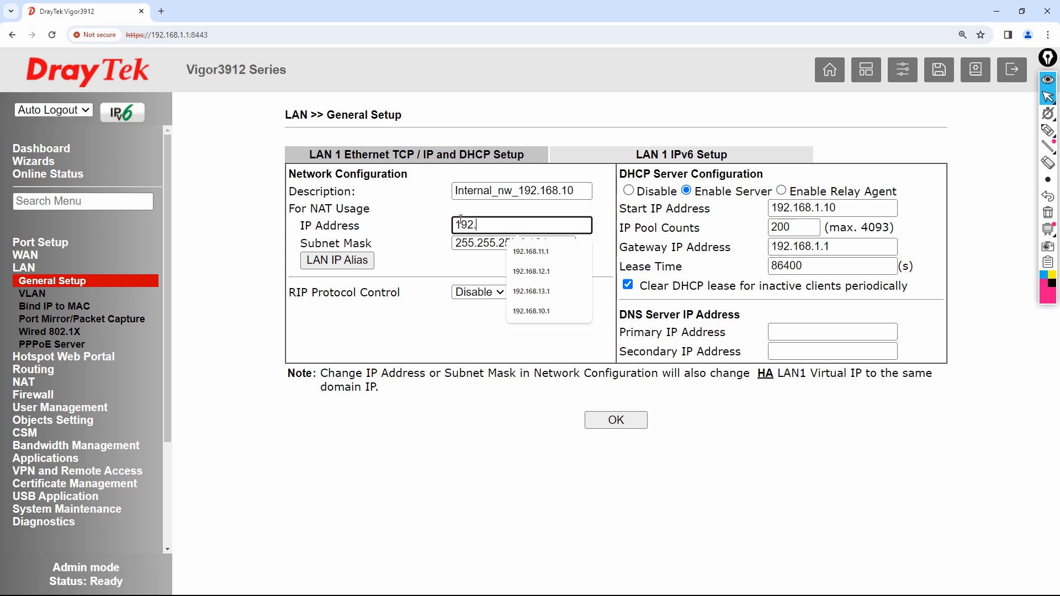
{"action": "type", "text": "168.10.1"}
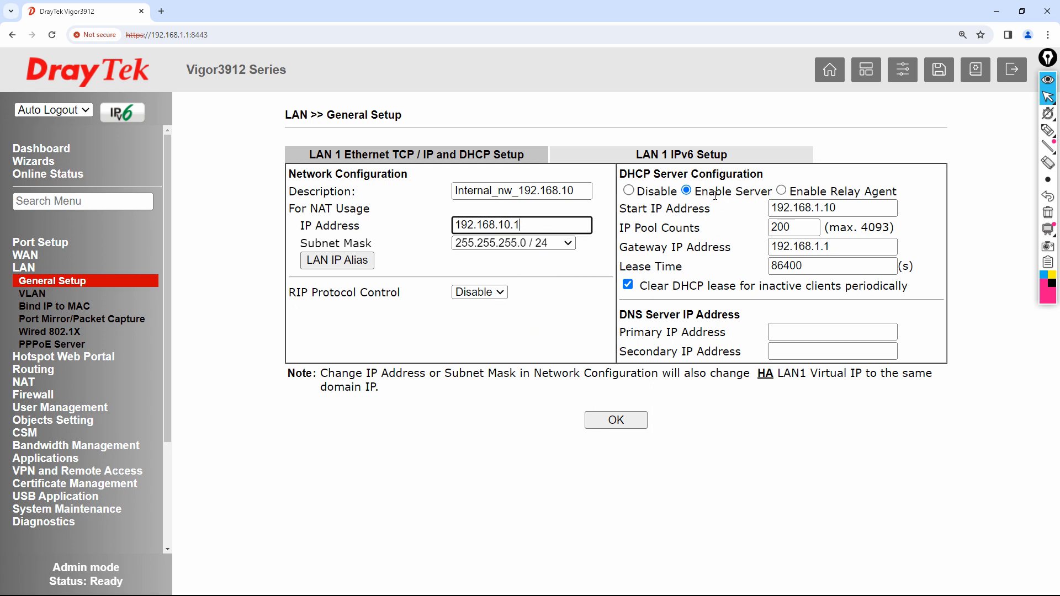
{"action": "left_click_drag", "start_coordinate": [619, 174], "coordinate": [748, 177]}
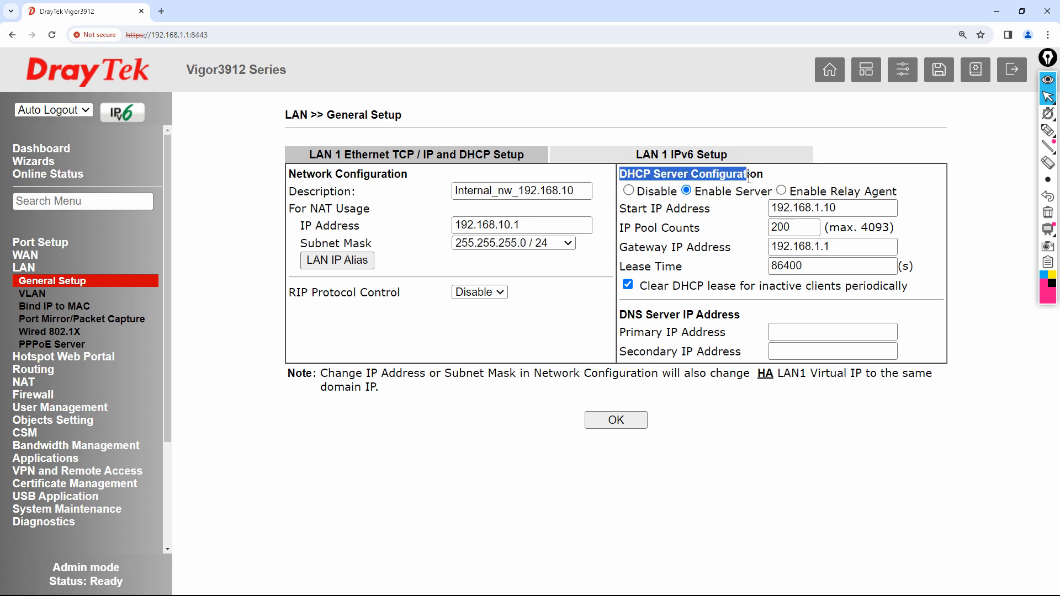
{"action": "left_click", "coordinate": [629, 192]}
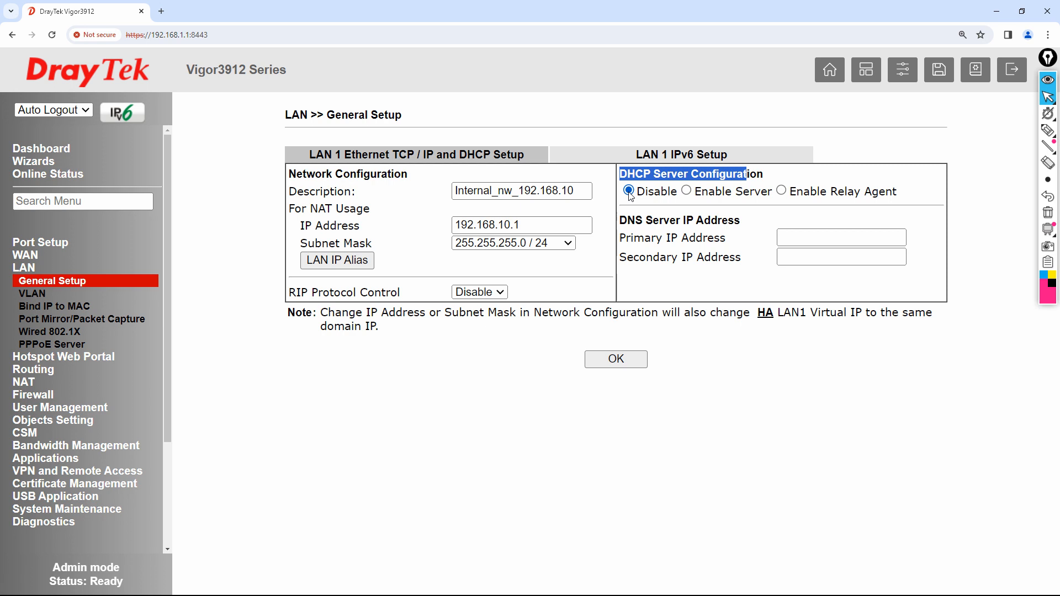
{"action": "left_click", "coordinate": [1048, 130]}
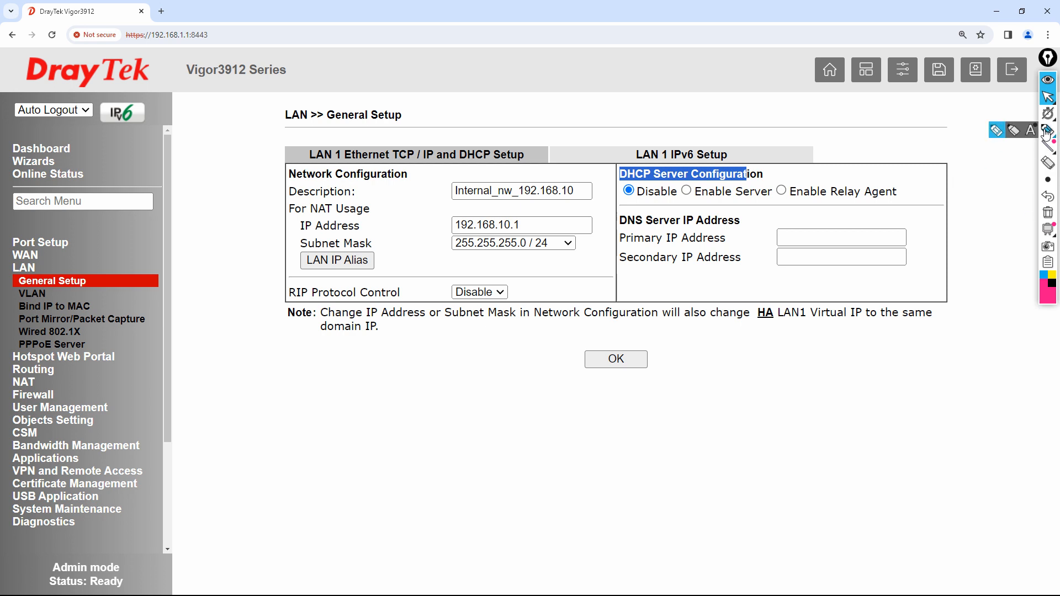
- Sketch the switch and ISP cloud, and mark the router NO DHCP
{"action": "mouse_move", "coordinate": [738, 458]}
{"action": "left_mouse_down"}
{"action": "mouse_move", "coordinate": [739, 437]}
{"action": "mouse_move", "coordinate": [853, 424]}
{"action": "left_mouse_up"}
{"action": "left_click_drag", "start_coordinate": [738, 459], "coordinate": [861, 453]}
{"action": "mouse_move", "coordinate": [784, 436]}
{"action": "left_mouse_down"}
{"action": "mouse_move", "coordinate": [777, 445]}
{"action": "mouse_move", "coordinate": [799, 437]}
{"action": "mouse_move", "coordinate": [829, 387]}
{"action": "mouse_move", "coordinate": [968, 363]}
{"action": "mouse_move", "coordinate": [986, 373]}
{"action": "mouse_move", "coordinate": [974, 350]}
{"action": "left_mouse_up"}
{"action": "left_click_drag", "start_coordinate": [968, 360], "coordinate": [975, 358]}
{"action": "left_click_drag", "start_coordinate": [982, 352], "coordinate": [981, 356]}
{"action": "left_click", "coordinate": [1051, 282]}
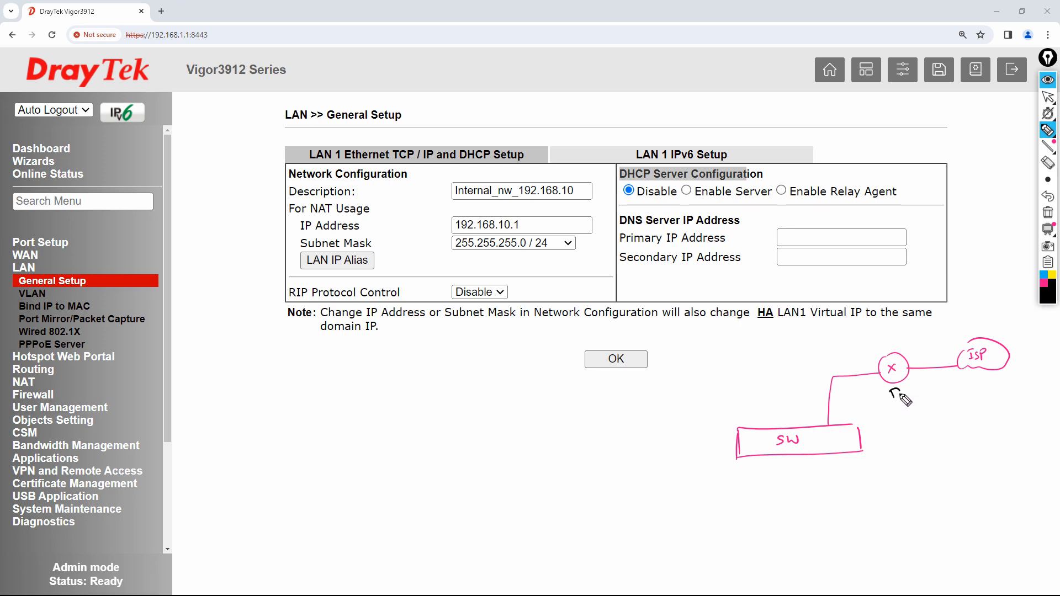
{"action": "mouse_move", "coordinate": [901, 389]}
{"action": "left_mouse_down"}
{"action": "mouse_move", "coordinate": [922, 385]}
{"action": "mouse_move", "coordinate": [860, 396]}
{"action": "mouse_move", "coordinate": [914, 397]}
{"action": "left_mouse_up"}
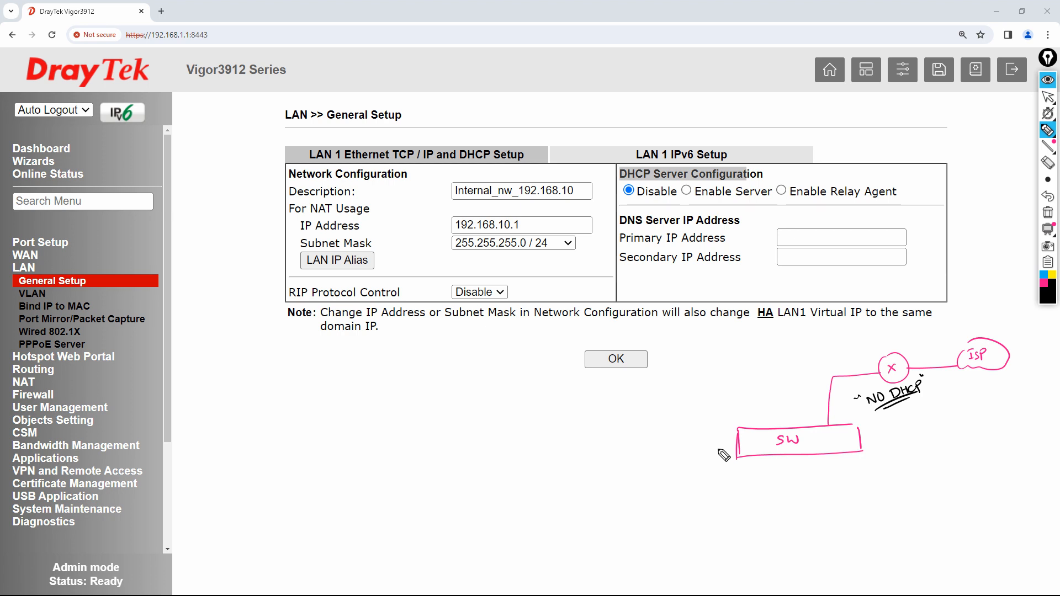
- Draw a DHCP server box linked to the switch, labelled as the AD server's DHCP role
{"action": "mouse_move", "coordinate": [747, 459]}
{"action": "left_mouse_down"}
{"action": "mouse_move", "coordinate": [678, 504]}
{"action": "mouse_move", "coordinate": [680, 525]}
{"action": "mouse_move", "coordinate": [712, 516]}
{"action": "mouse_move", "coordinate": [681, 523]}
{"action": "left_mouse_up"}
{"action": "left_click_drag", "start_coordinate": [664, 483], "coordinate": [657, 491]}
{"action": "left_click_drag", "start_coordinate": [666, 481], "coordinate": [672, 483]}
{"action": "left_click_drag", "start_coordinate": [672, 479], "coordinate": [680, 485]}
{"action": "left_click_drag", "start_coordinate": [681, 475], "coordinate": [683, 485]}
{"action": "left_click_drag", "start_coordinate": [680, 475], "coordinate": [686, 489]}
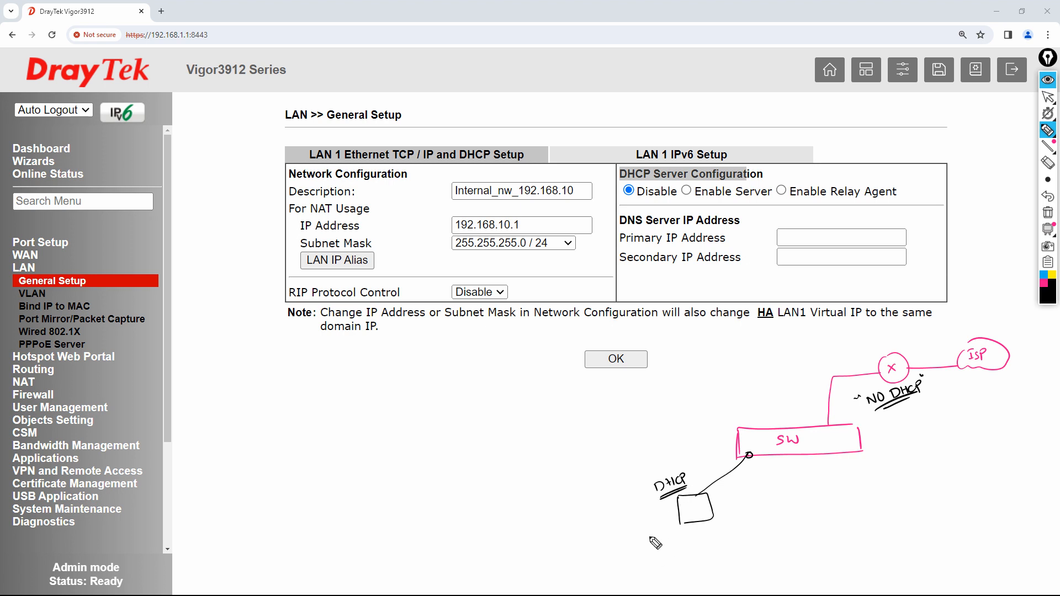
{"action": "mouse_move", "coordinate": [633, 541]}
{"action": "left_mouse_down"}
{"action": "mouse_move", "coordinate": [678, 546]}
{"action": "mouse_move", "coordinate": [677, 533]}
{"action": "left_mouse_up"}
{"action": "left_click_drag", "start_coordinate": [674, 535], "coordinate": [702, 536]}
{"action": "left_click_drag", "start_coordinate": [701, 532], "coordinate": [707, 541]}
{"action": "mouse_move", "coordinate": [712, 542]}
{"action": "left_mouse_down"}
{"action": "mouse_move", "coordinate": [714, 528]}
{"action": "mouse_move", "coordinate": [715, 543]}
{"action": "left_mouse_up"}
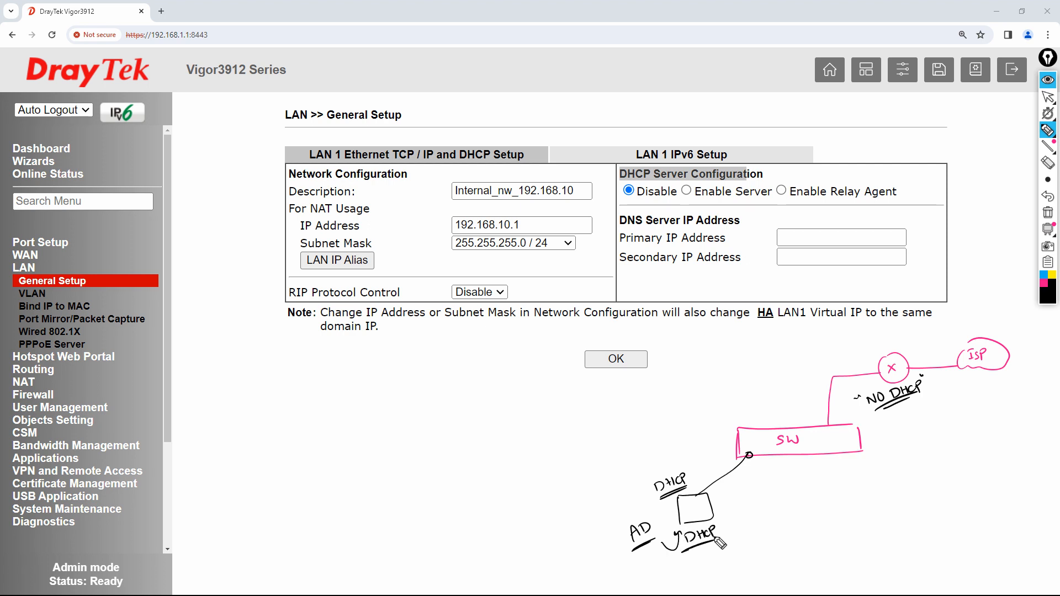
{"action": "mouse_move", "coordinate": [651, 525]}
{"action": "left_mouse_down"}
{"action": "mouse_move", "coordinate": [635, 551]}
{"action": "mouse_move", "coordinate": [654, 519]}
{"action": "left_mouse_up"}
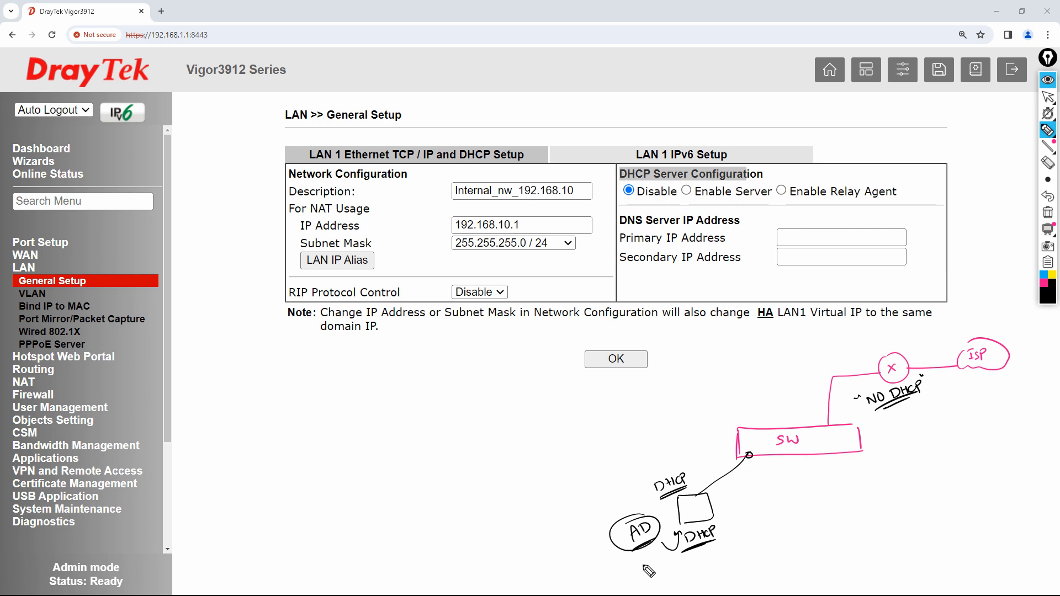
- Draw PC1, PC2 and PC3 connected under the switch in the sketch
{"action": "mouse_move", "coordinate": [718, 542]}
{"action": "left_mouse_down"}
{"action": "mouse_move", "coordinate": [721, 527]}
{"action": "mouse_move", "coordinate": [685, 544]}
{"action": "mouse_move", "coordinate": [721, 544]}
{"action": "mouse_move", "coordinate": [678, 533]}
{"action": "left_mouse_up"}
{"action": "left_click_drag", "start_coordinate": [787, 453], "coordinate": [788, 455]}
{"action": "left_click_drag", "start_coordinate": [787, 456], "coordinate": [790, 499]}
{"action": "left_click_drag", "start_coordinate": [749, 455], "coordinate": [750, 453]}
{"action": "mouse_move", "coordinate": [783, 502]}
{"action": "left_mouse_down"}
{"action": "mouse_move", "coordinate": [781, 517]}
{"action": "mouse_move", "coordinate": [799, 514]}
{"action": "left_mouse_up"}
{"action": "left_click_drag", "start_coordinate": [800, 506], "coordinate": [801, 514]}
{"action": "left_click_drag", "start_coordinate": [794, 523], "coordinate": [797, 522]}
{"action": "left_click_drag", "start_coordinate": [825, 453], "coordinate": [826, 455]}
{"action": "mouse_move", "coordinate": [829, 461]}
{"action": "left_mouse_down"}
{"action": "mouse_move", "coordinate": [859, 505]}
{"action": "mouse_move", "coordinate": [846, 511]}
{"action": "mouse_move", "coordinate": [845, 496]}
{"action": "mouse_move", "coordinate": [882, 482]}
{"action": "left_mouse_up"}
{"action": "left_click_drag", "start_coordinate": [883, 485], "coordinate": [897, 502]}
{"action": "left_click_drag", "start_coordinate": [888, 488], "coordinate": [889, 492]}
{"action": "left_click_drag", "start_coordinate": [893, 486], "coordinate": [896, 496]}
{"action": "left_click_drag", "start_coordinate": [902, 486], "coordinate": [902, 497]}
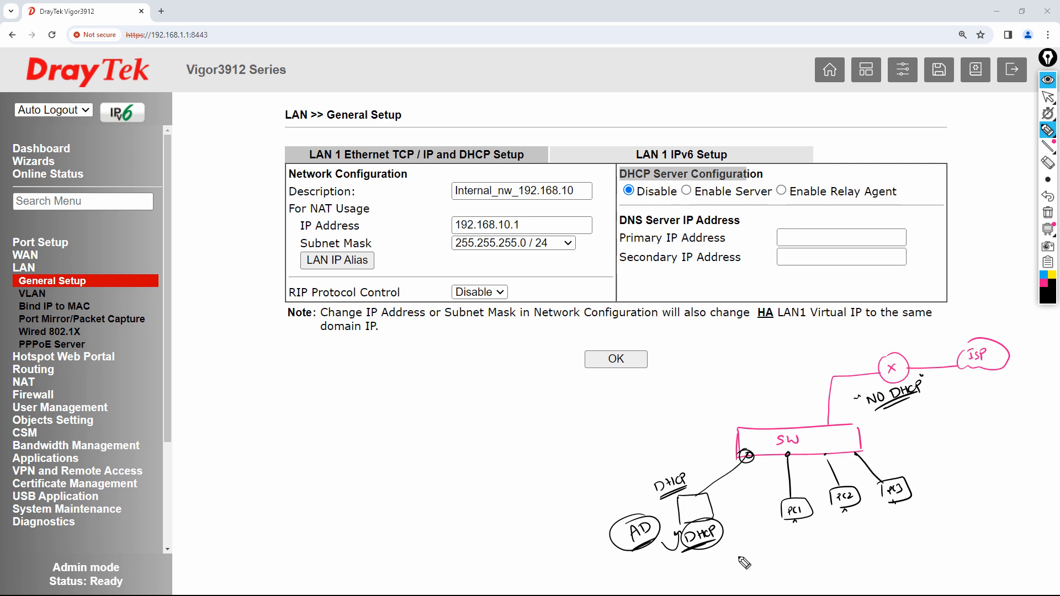
- Draw DORA arrows from each PC to the DHCP server, then erase the whole drawing
{"action": "mouse_move", "coordinate": [789, 531]}
{"action": "left_mouse_down"}
{"action": "mouse_move", "coordinate": [734, 546]}
{"action": "mouse_move", "coordinate": [740, 530]}
{"action": "mouse_move", "coordinate": [774, 517]}
{"action": "mouse_move", "coordinate": [765, 530]}
{"action": "left_mouse_up"}
{"action": "left_click_drag", "start_coordinate": [745, 543], "coordinate": [766, 536]}
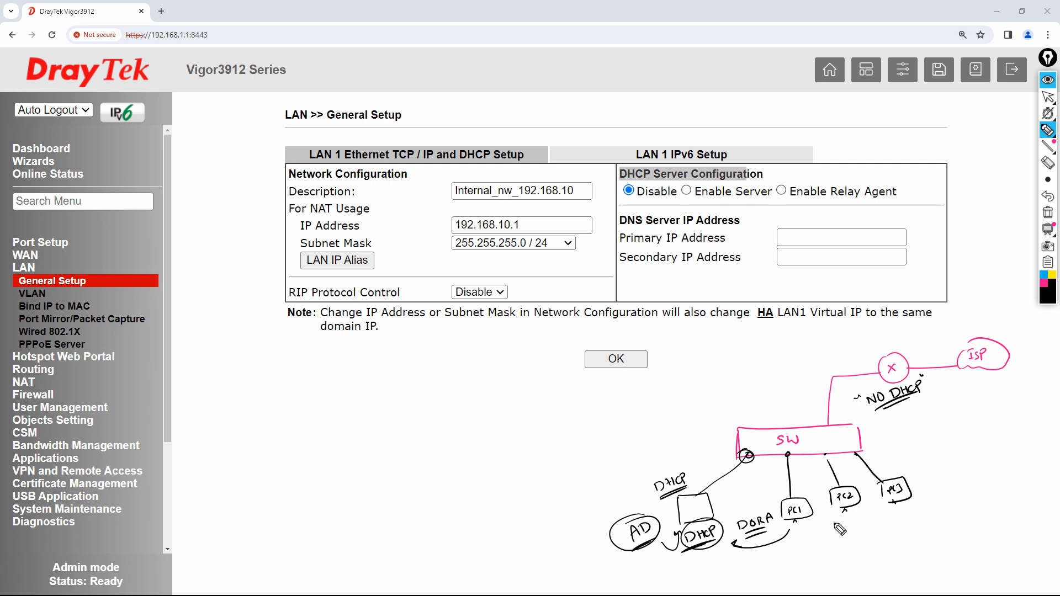
{"action": "mouse_move", "coordinate": [838, 522]}
{"action": "left_mouse_down"}
{"action": "mouse_move", "coordinate": [773, 564]}
{"action": "mouse_move", "coordinate": [721, 551]}
{"action": "mouse_move", "coordinate": [730, 558]}
{"action": "left_mouse_up"}
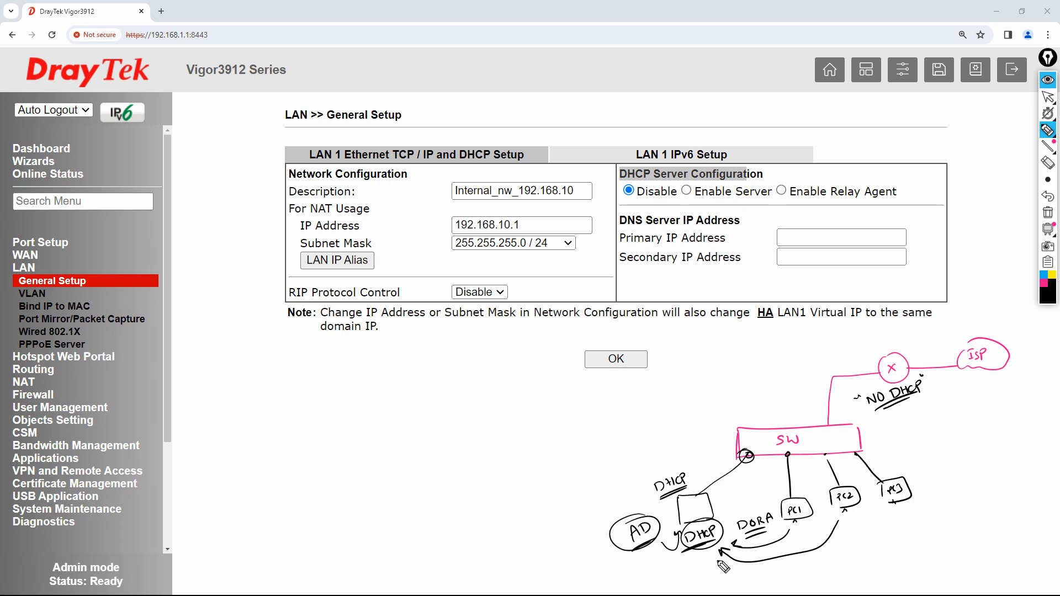
{"action": "mouse_move", "coordinate": [891, 515]}
{"action": "left_mouse_down"}
{"action": "mouse_move", "coordinate": [778, 571]}
{"action": "mouse_move", "coordinate": [710, 561]}
{"action": "mouse_move", "coordinate": [717, 566]}
{"action": "left_mouse_up"}
{"action": "mouse_move", "coordinate": [863, 472]}
{"action": "left_mouse_down"}
{"action": "mouse_move", "coordinate": [827, 539]}
{"action": "mouse_move", "coordinate": [861, 471]}
{"action": "left_mouse_up"}
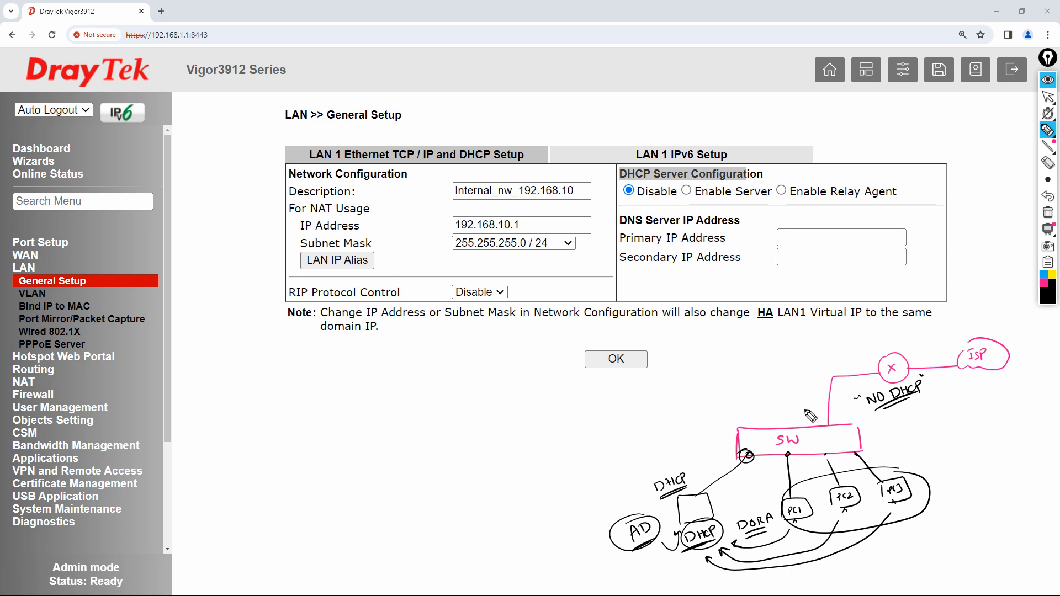
{"action": "mouse_move", "coordinate": [913, 403]}
{"action": "left_mouse_down"}
{"action": "mouse_move", "coordinate": [876, 412]}
{"action": "mouse_move", "coordinate": [914, 404]}
{"action": "left_mouse_up"}
{"action": "left_click", "coordinate": [1047, 215]}
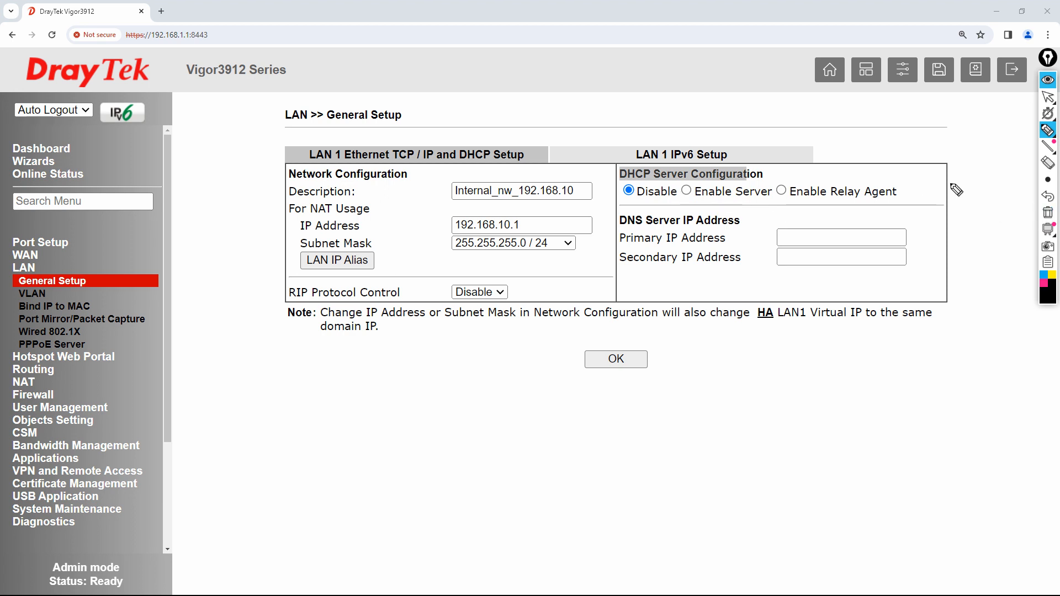
- Set LAN 1 DHCP to Enable Relay Agent and underline the 1st/2nd DHCP Server IP fields
{"action": "left_click", "coordinate": [1052, 100]}
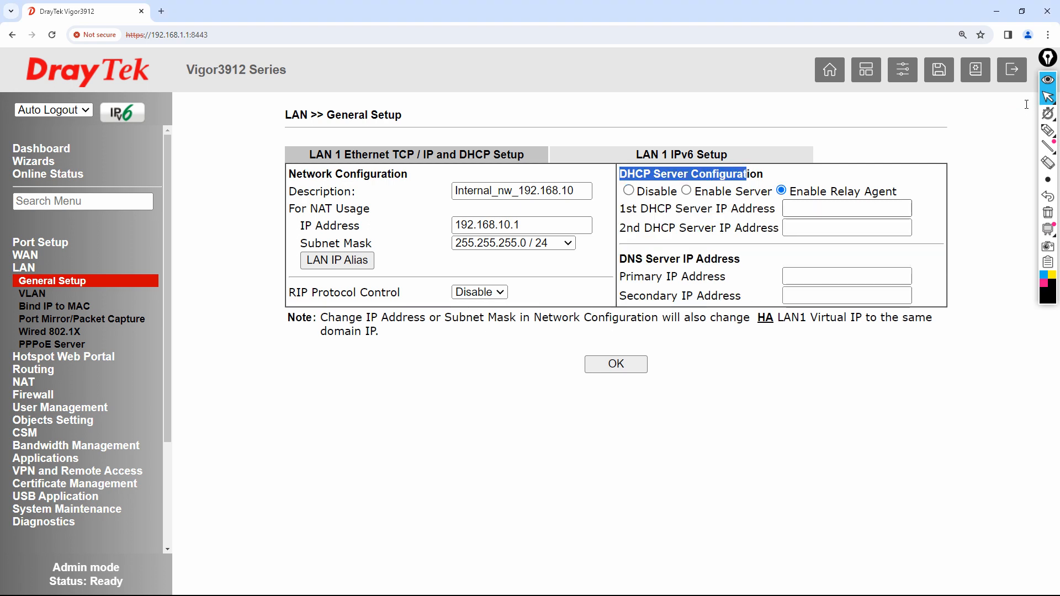
{"action": "left_click", "coordinate": [847, 208]}
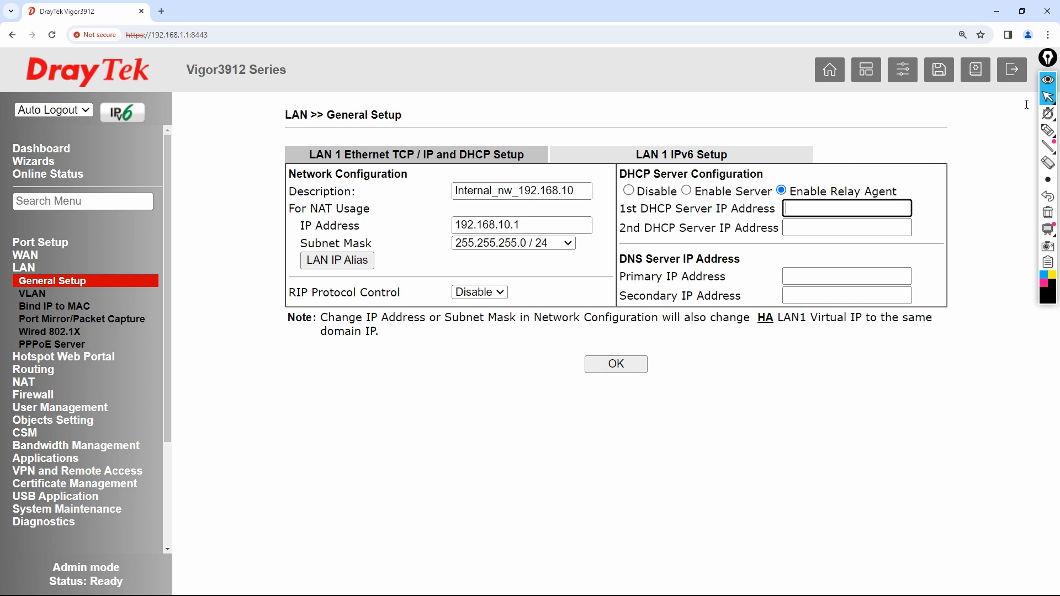
{"action": "left_click", "coordinate": [1047, 130]}
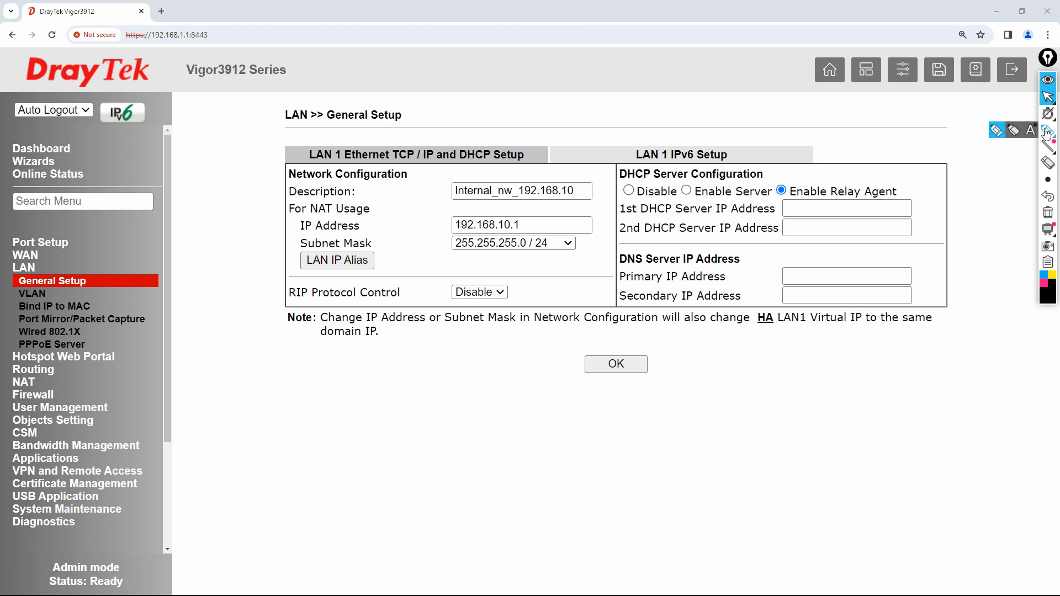
{"action": "left_click_drag", "start_coordinate": [620, 217], "coordinate": [776, 217]}
{"action": "mouse_move", "coordinate": [618, 241]}
{"action": "left_mouse_down"}
{"action": "mouse_move", "coordinate": [765, 238]}
{"action": "mouse_move", "coordinate": [797, 210]}
{"action": "mouse_move", "coordinate": [808, 220]}
{"action": "left_mouse_up"}
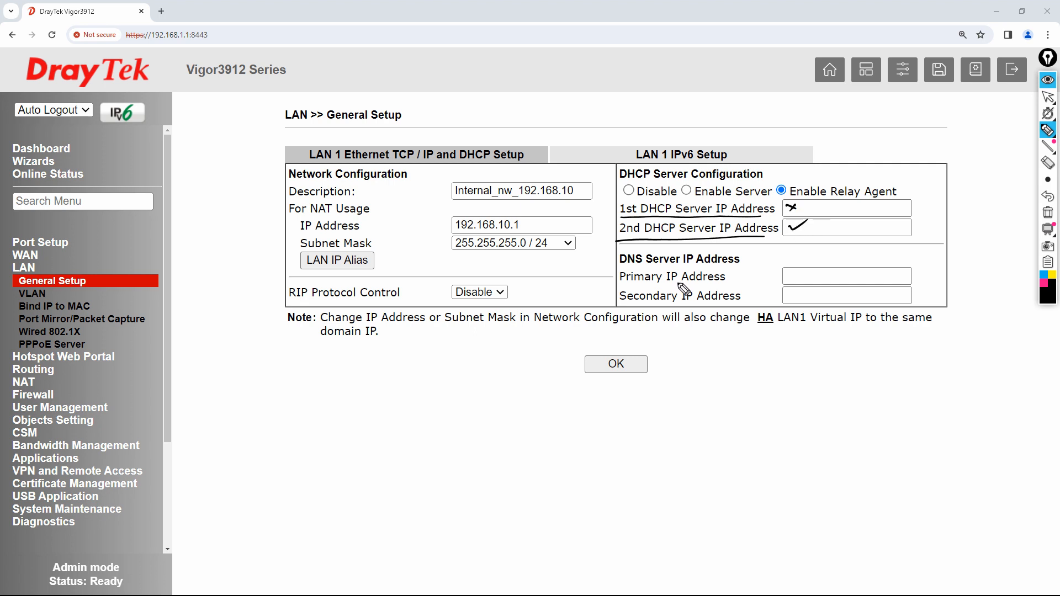
{"action": "left_click", "coordinate": [1048, 213]}
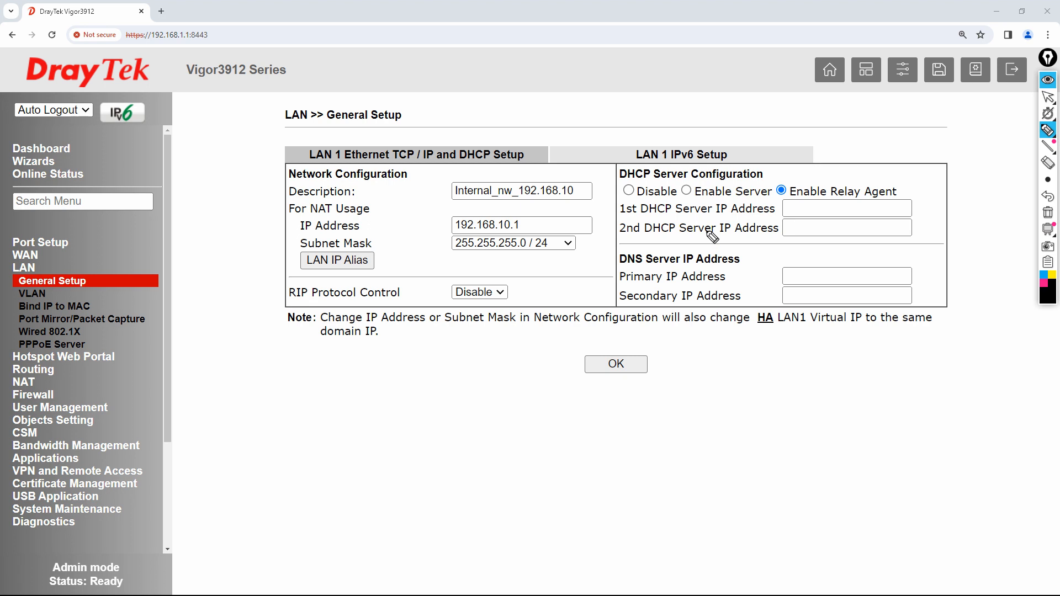
- With Enable Server selected, change the DHCP pool start IP to 192.168.10.101
{"action": "mouse_move", "coordinate": [1047, 99]}
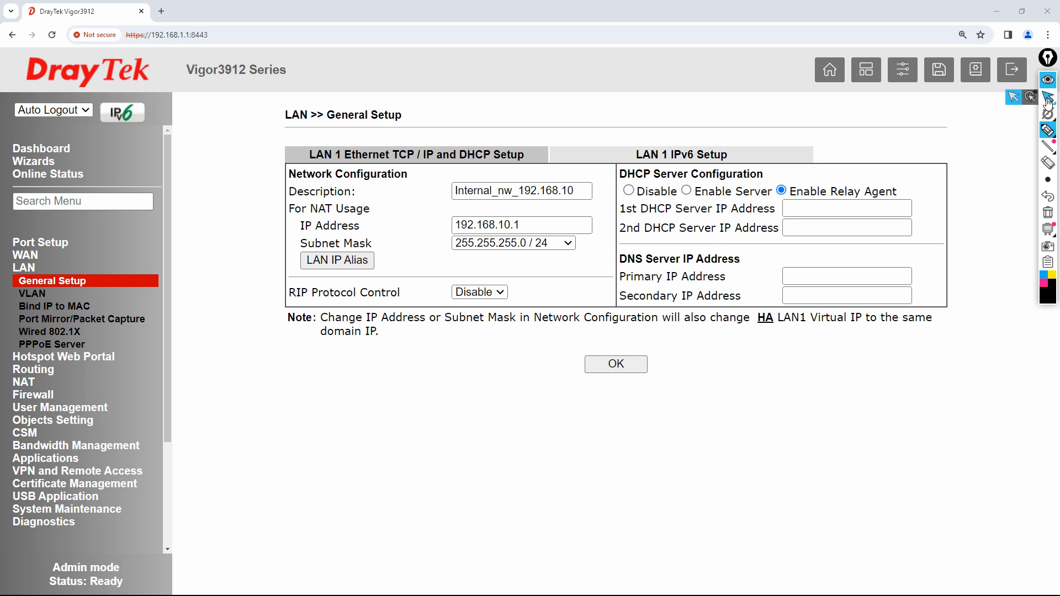
{"action": "left_click", "coordinate": [1013, 101]}
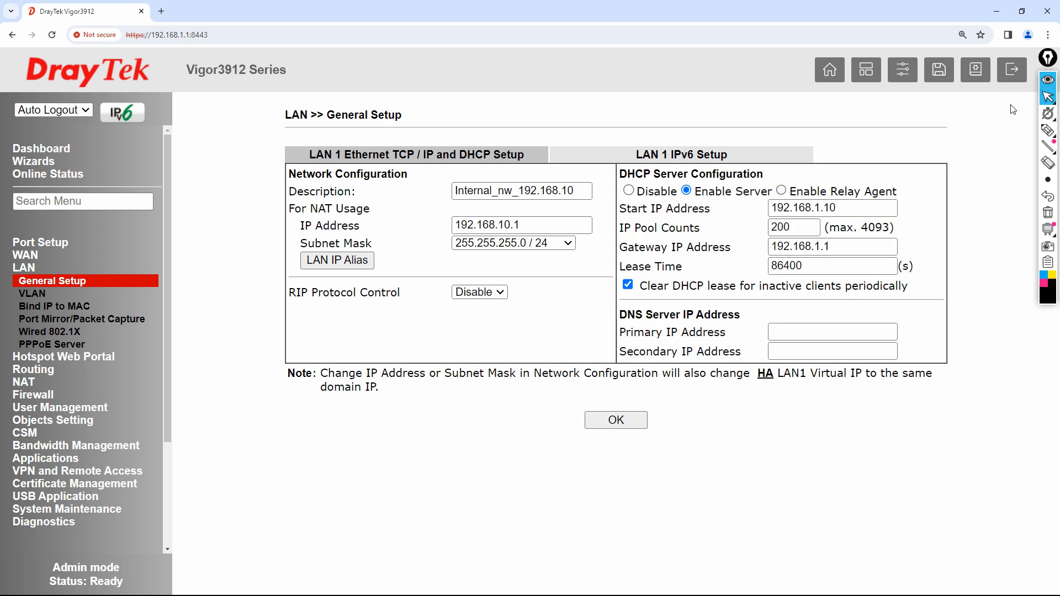
{"action": "left_click", "coordinate": [836, 210]}
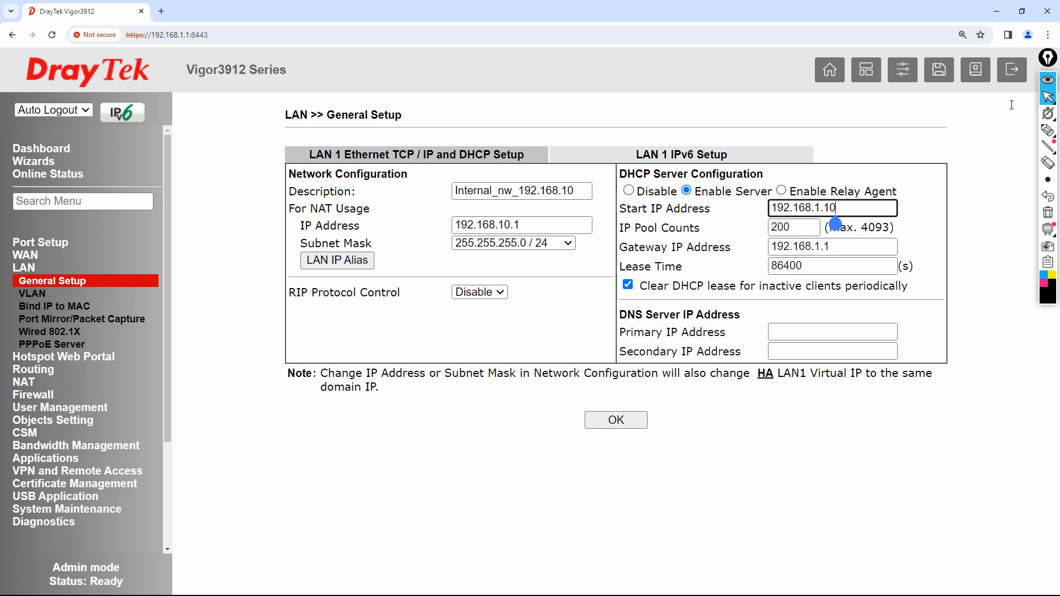
{"action": "key", "text": "BackSpace"}
{"action": "key", "text": "BackSpace"}
{"action": "key", "text": "BackSpace"}
{"action": "key", "text": "BackSpace"}
{"action": "type", "text": "1"}
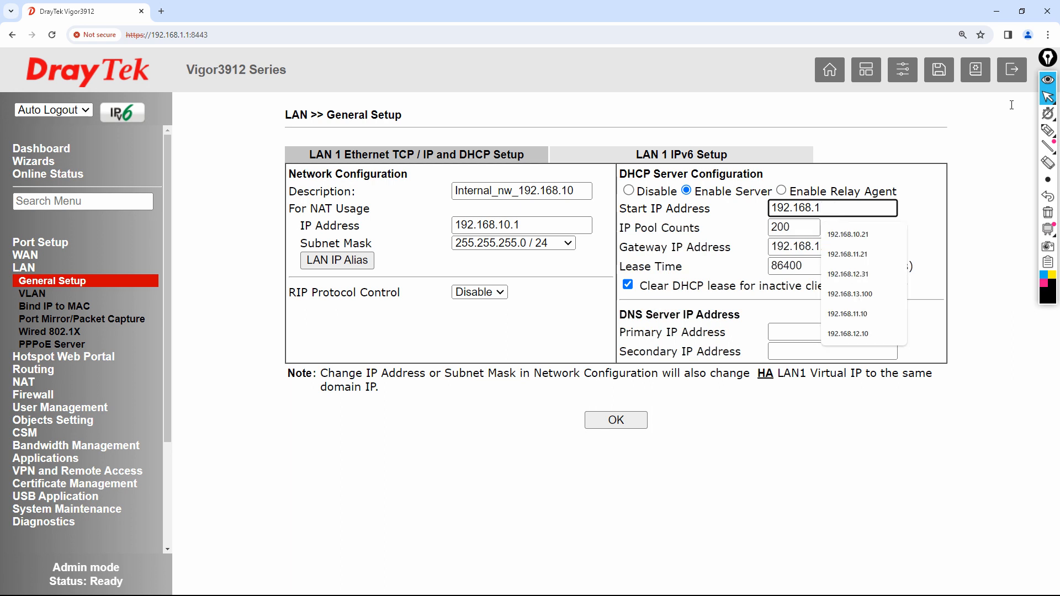
{"action": "type", "text": "0.101"}
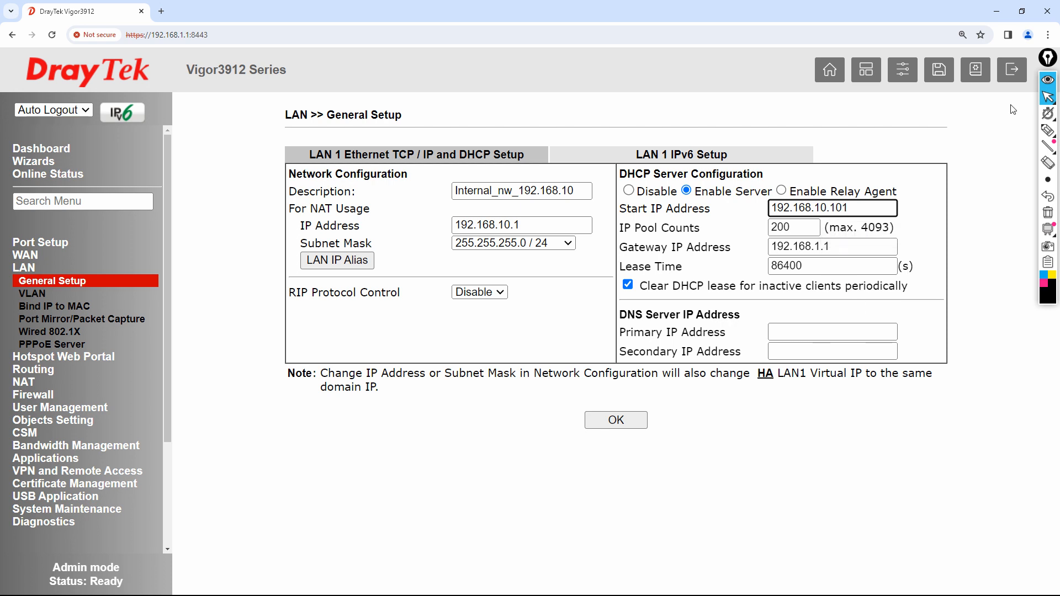
{"action": "left_click", "coordinate": [1047, 131]}
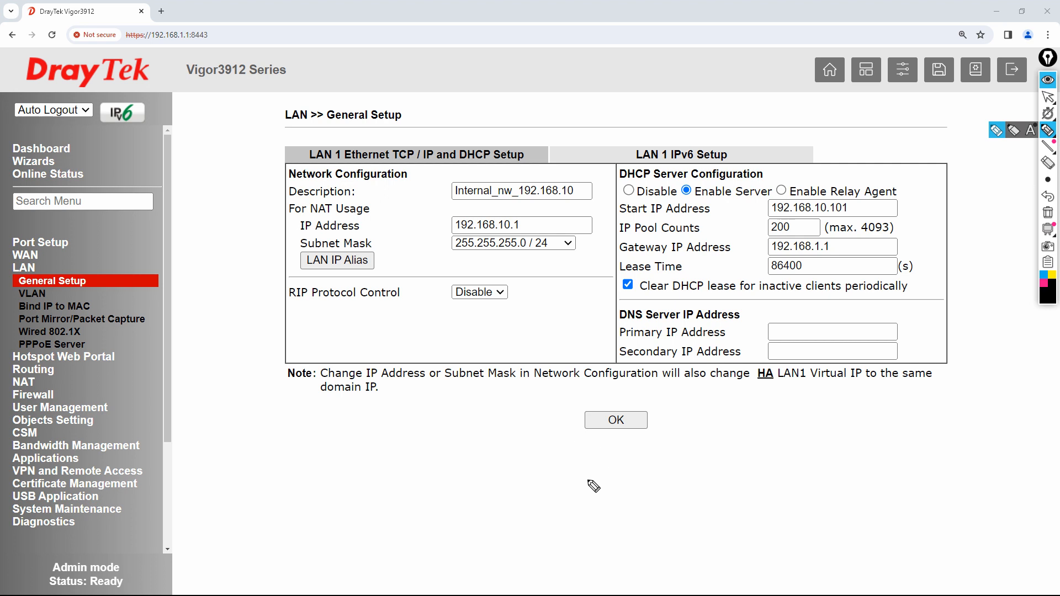
{"action": "mouse_move", "coordinate": [597, 469]}
{"action": "left_mouse_down"}
{"action": "mouse_move", "coordinate": [614, 476]}
{"action": "mouse_move", "coordinate": [690, 443]}
{"action": "left_mouse_up"}
{"action": "left_click", "coordinate": [603, 473]}
{"action": "left_click", "coordinate": [672, 451]}
{"action": "left_click_drag", "start_coordinate": [588, 490], "coordinate": [731, 430]}
{"action": "left_click", "coordinate": [742, 423]}
{"action": "mouse_move", "coordinate": [728, 417]}
{"action": "left_mouse_down"}
{"action": "mouse_move", "coordinate": [740, 428]}
{"action": "mouse_move", "coordinate": [779, 418]}
{"action": "left_mouse_up"}
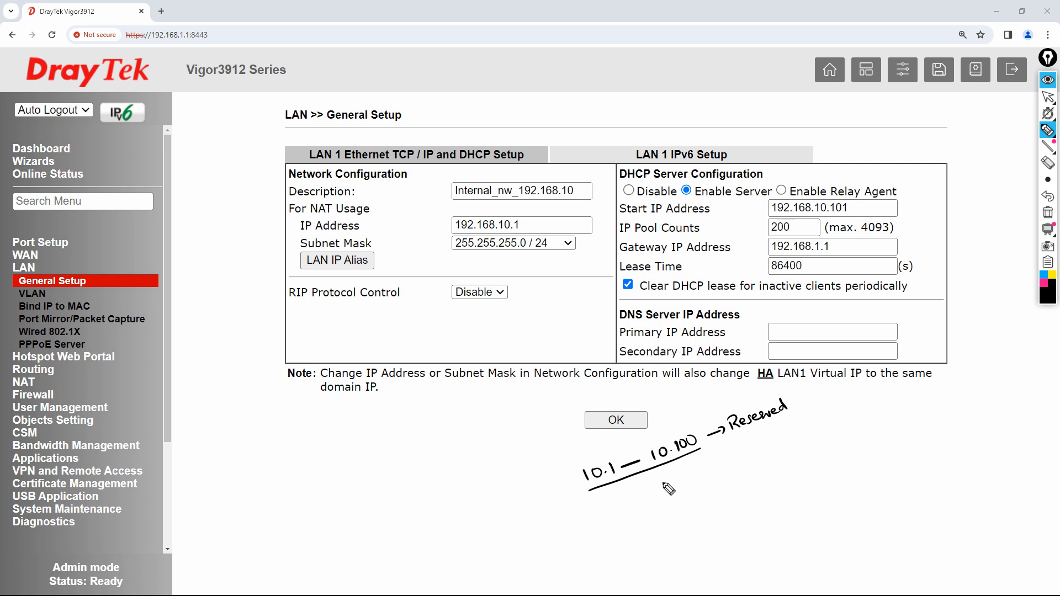
{"action": "left_click_drag", "start_coordinate": [667, 489], "coordinate": [683, 481]}
{"action": "left_click_drag", "start_coordinate": [694, 477], "coordinate": [667, 516]}
{"action": "left_click_drag", "start_coordinate": [671, 506], "coordinate": [688, 514]}
{"action": "left_click", "coordinate": [683, 507]}
{"action": "left_click_drag", "start_coordinate": [696, 501], "coordinate": [711, 500]}
{"action": "left_click", "coordinate": [697, 518]}
{"action": "left_click", "coordinate": [699, 524]}
{"action": "left_click", "coordinate": [702, 530]}
{"action": "left_click_drag", "start_coordinate": [690, 546], "coordinate": [691, 551]}
{"action": "mouse_move", "coordinate": [696, 545]}
{"action": "left_mouse_down"}
{"action": "mouse_move", "coordinate": [781, 537]}
{"action": "mouse_move", "coordinate": [808, 521]}
{"action": "left_mouse_up"}
{"action": "left_click", "coordinate": [707, 548]}
{"action": "left_click", "coordinate": [732, 546]}
{"action": "left_click", "coordinate": [739, 546]}
{"action": "left_click", "coordinate": [750, 545]}
{"action": "left_click", "coordinate": [759, 544]}
{"action": "left_click", "coordinate": [792, 534]}
{"action": "left_click_drag", "start_coordinate": [810, 519], "coordinate": [793, 561]}
{"action": "left_click_drag", "start_coordinate": [798, 552], "coordinate": [816, 552]}
{"action": "left_click", "coordinate": [808, 552]}
{"action": "left_click_drag", "start_coordinate": [817, 545], "coordinate": [816, 552]}
{"action": "left_click_drag", "start_coordinate": [817, 544], "coordinate": [823, 549]}
{"action": "left_click_drag", "start_coordinate": [823, 543], "coordinate": [850, 535]}
{"action": "left_click_drag", "start_coordinate": [852, 530], "coordinate": [894, 525]}
{"action": "left_click_drag", "start_coordinate": [790, 562], "coordinate": [830, 555]}
{"action": "left_click_drag", "start_coordinate": [793, 565], "coordinate": [834, 558]}
{"action": "mouse_move", "coordinate": [659, 416]}
{"action": "left_mouse_down"}
{"action": "mouse_move", "coordinate": [660, 426]}
{"action": "mouse_move", "coordinate": [687, 419]}
{"action": "mouse_move", "coordinate": [728, 399]}
{"action": "mouse_move", "coordinate": [738, 411]}
{"action": "left_mouse_up"}
{"action": "left_click_drag", "start_coordinate": [735, 453], "coordinate": [762, 507]}
{"action": "mouse_move", "coordinate": [780, 454]}
{"action": "left_mouse_down"}
{"action": "mouse_move", "coordinate": [802, 463]}
{"action": "mouse_move", "coordinate": [806, 450]}
{"action": "mouse_move", "coordinate": [847, 445]}
{"action": "left_mouse_up"}
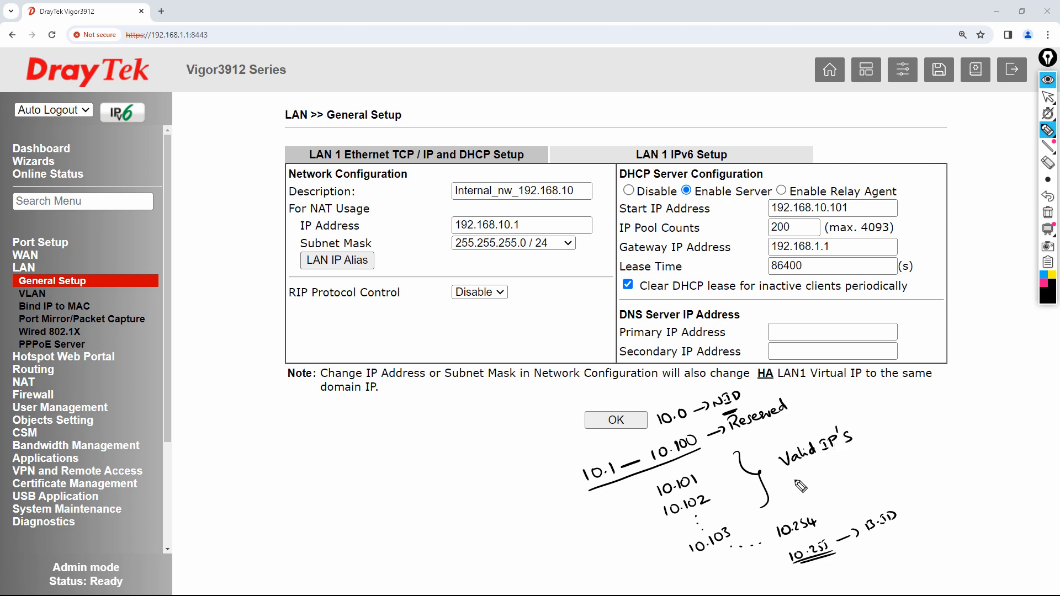
{"action": "left_click", "coordinate": [1047, 213]}
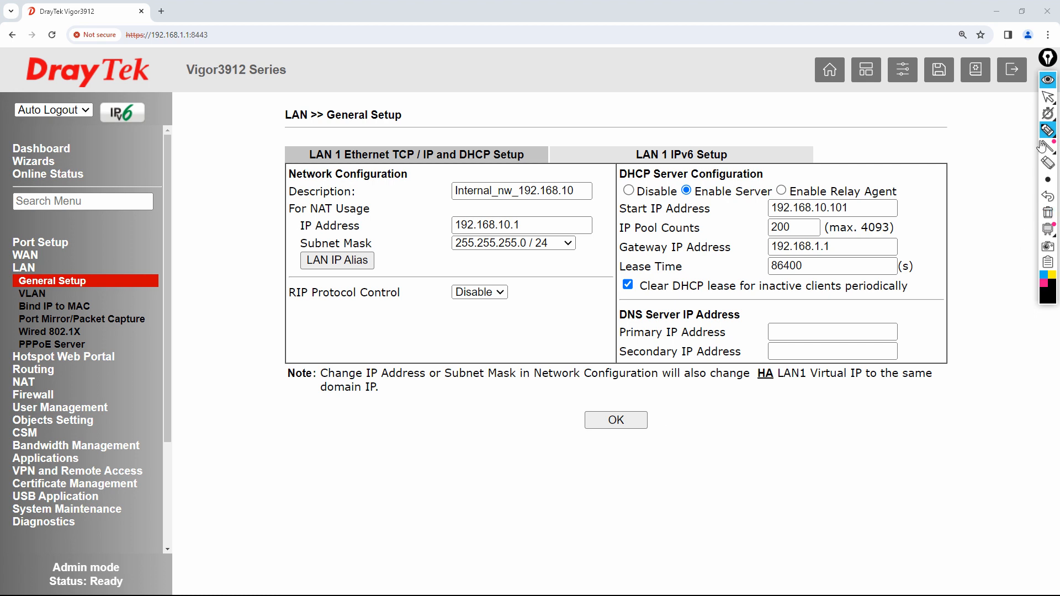
- Change the DHCP gateway IP address to 192.168.10.1
{"action": "left_click", "coordinate": [1042, 102]}
{"action": "left_click", "coordinate": [1049, 104]}
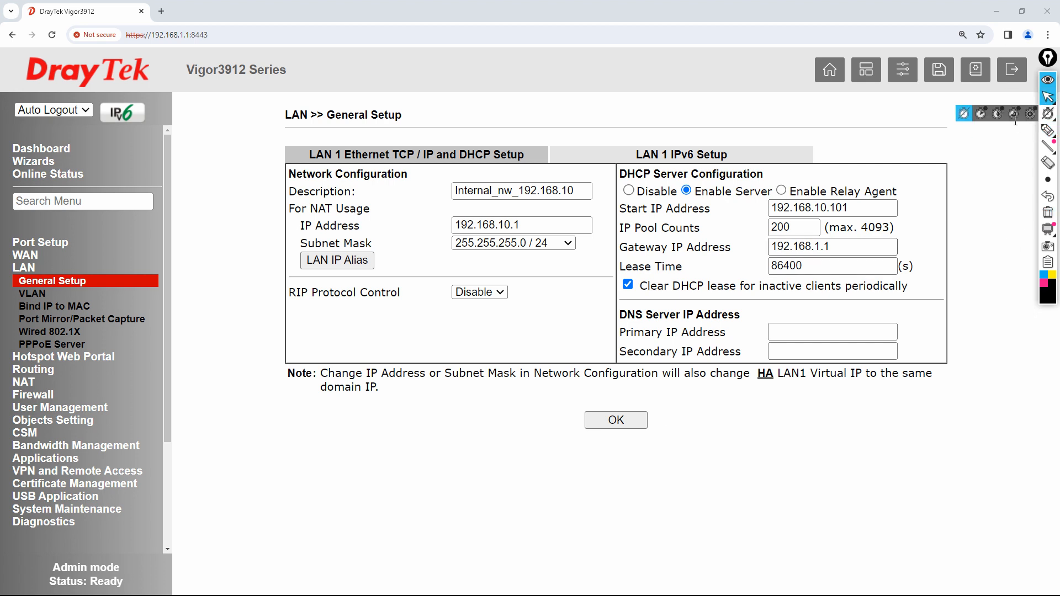
{"action": "left_click", "coordinate": [847, 248]}
{"action": "key", "text": "BackSpace"}
{"action": "key", "text": "BackSpace"}
{"action": "key", "text": "BackSpace"}
{"action": "type", "text": "10.1"}
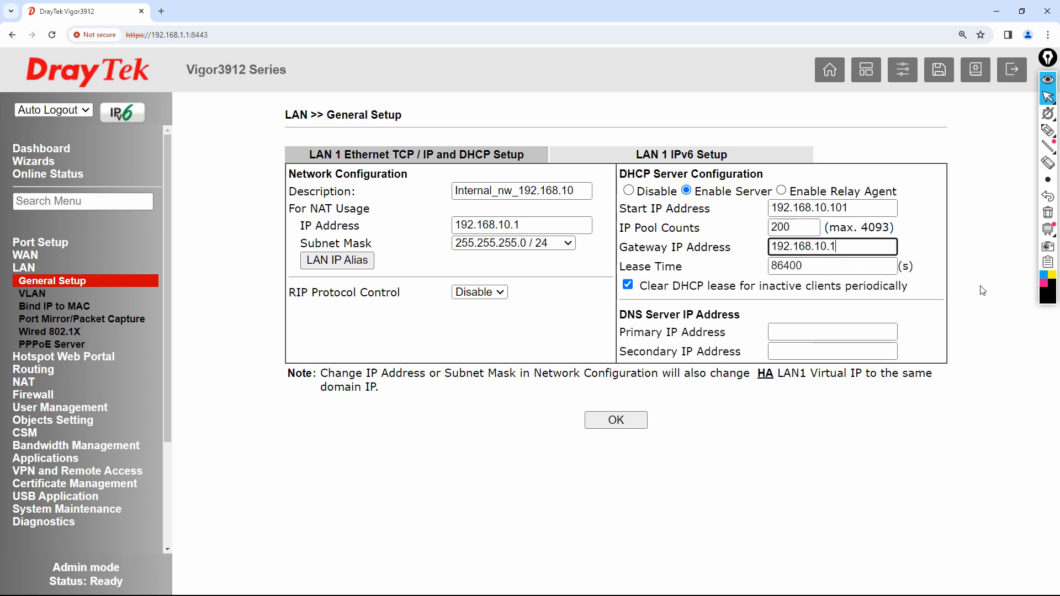
- Set DNS servers 4.2.2.2 and 8.8.8.8, click OK, and cancel the overlapping-subnet warning
{"action": "left_click", "coordinate": [804, 334]}
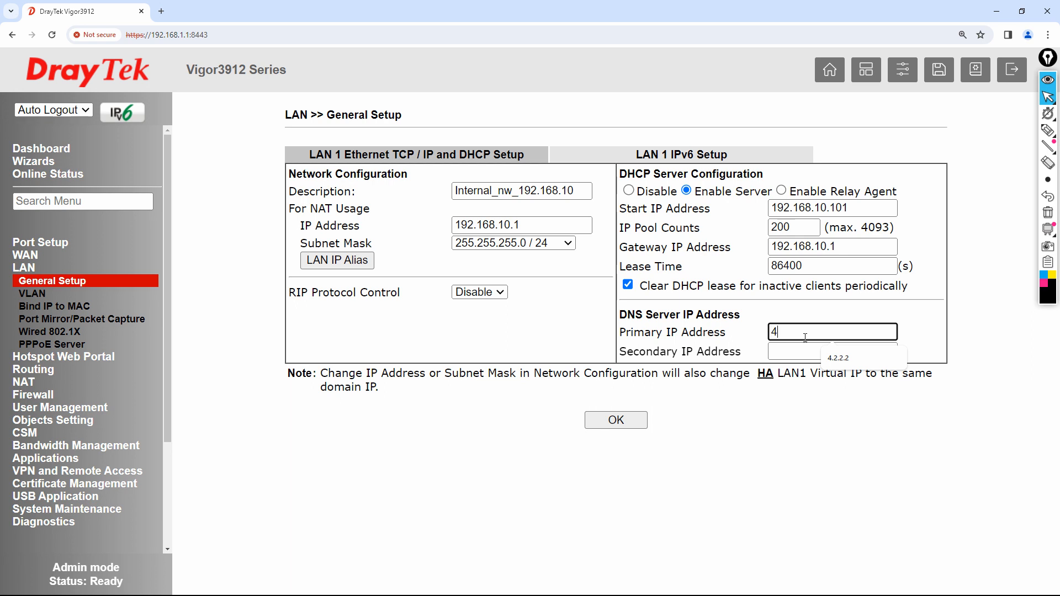
{"action": "type", "text": "2.2.2"}
{"action": "key", "text": "Tab"}
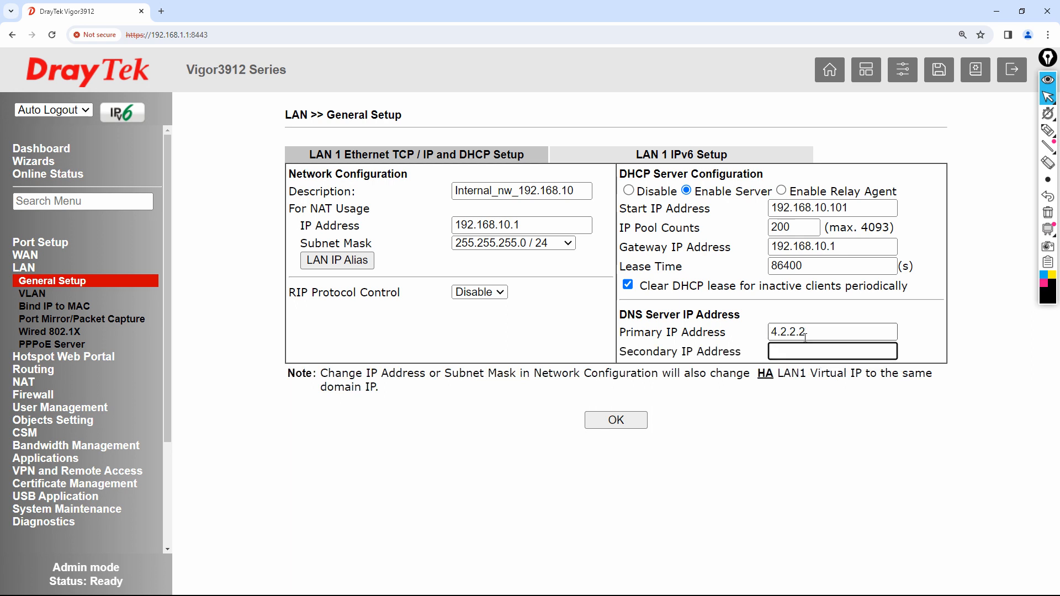
{"action": "type", "text": "8.8.8.8"}
{"action": "left_click", "coordinate": [619, 428]}
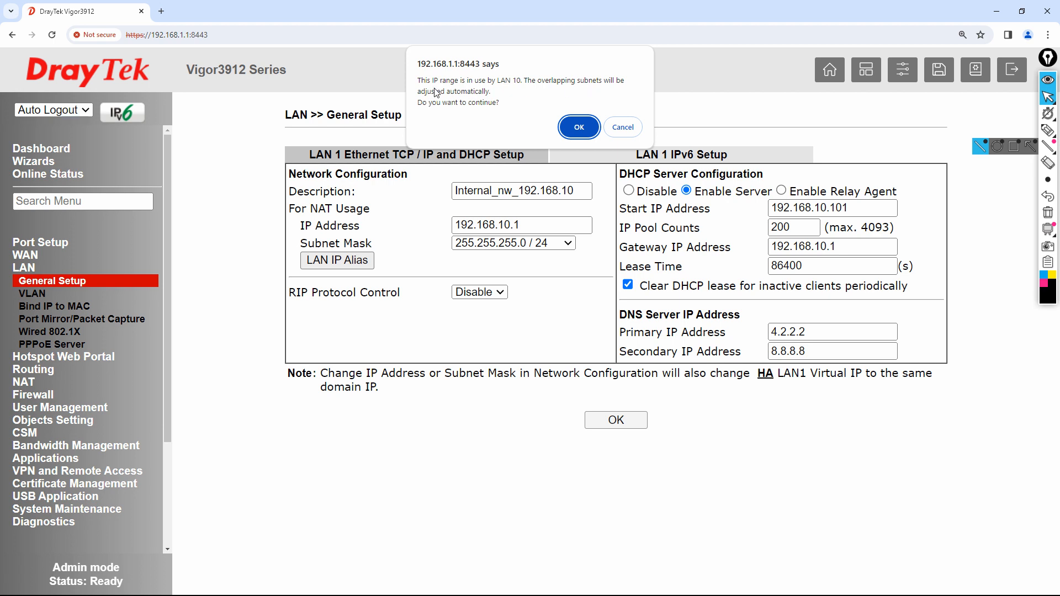
{"action": "left_click", "coordinate": [622, 128]}
- Open LAN > VLAN and scroll through the VLAN0–VLAN15 table
{"action": "left_click", "coordinate": [47, 293]}
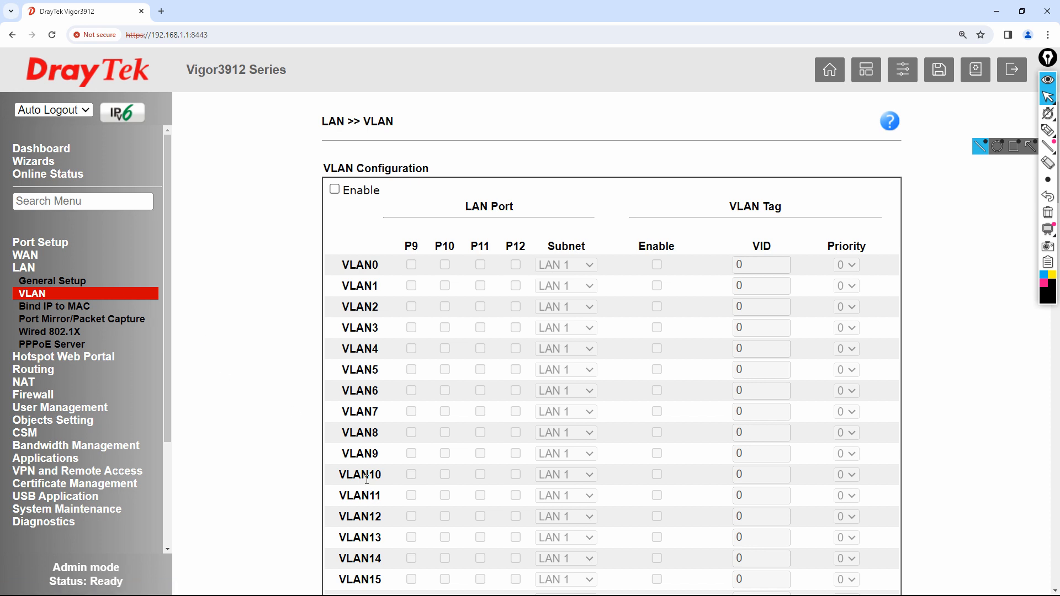
{"action": "scroll", "coordinate": [392, 532], "scroll_direction": "down", "scroll_amount": 18}
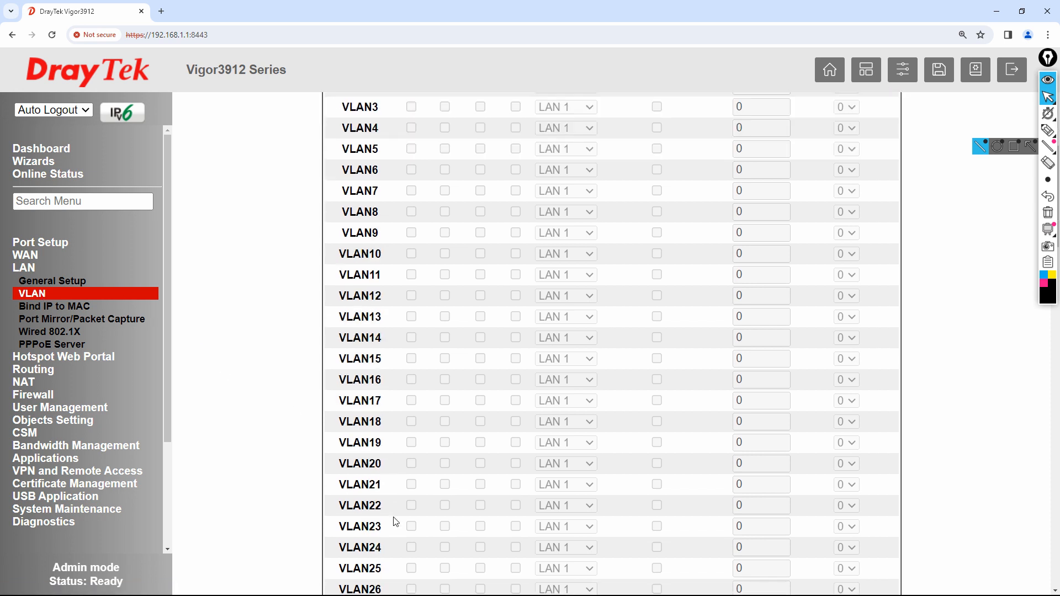
{"action": "scroll", "coordinate": [395, 522], "scroll_direction": "up", "scroll_amount": 18}
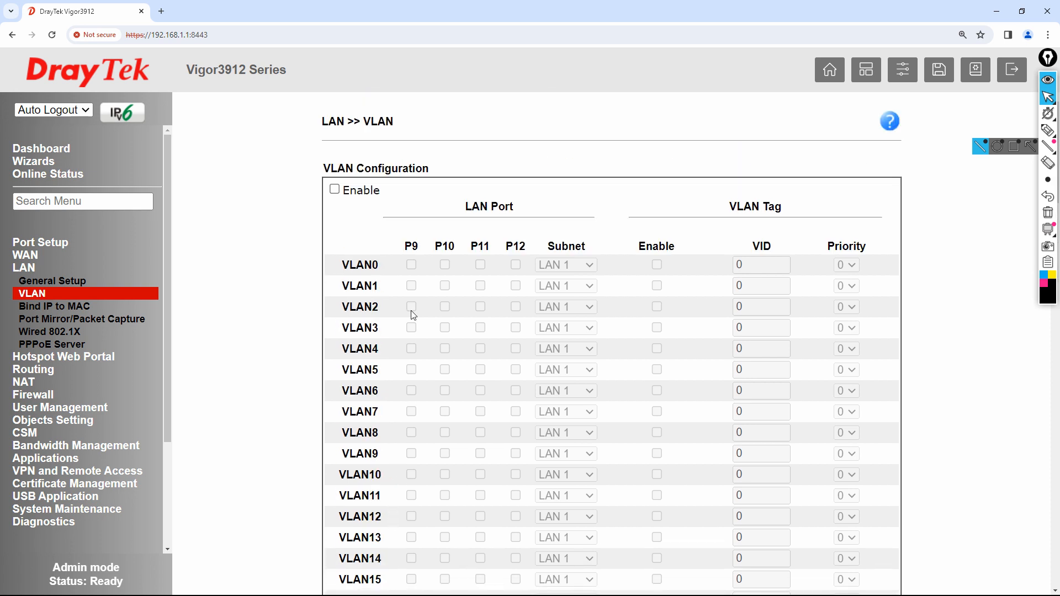
{"action": "scroll", "coordinate": [428, 436], "scroll_direction": "down", "scroll_amount": 20}
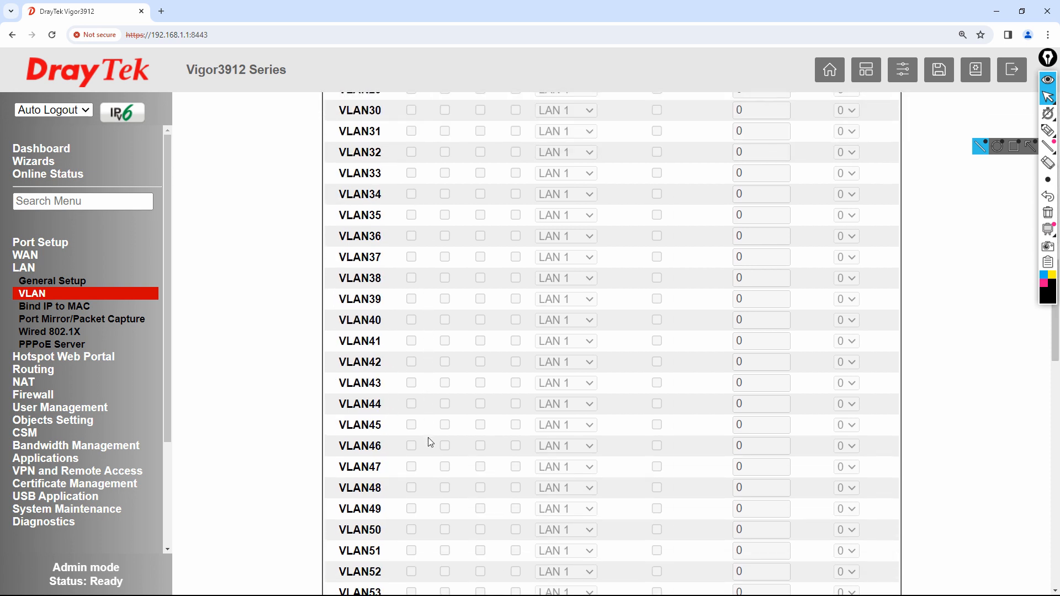
{"action": "scroll", "coordinate": [429, 439], "scroll_direction": "down", "scroll_amount": 9}
{"action": "scroll", "coordinate": [428, 450], "scroll_direction": "up", "scroll_amount": 18}
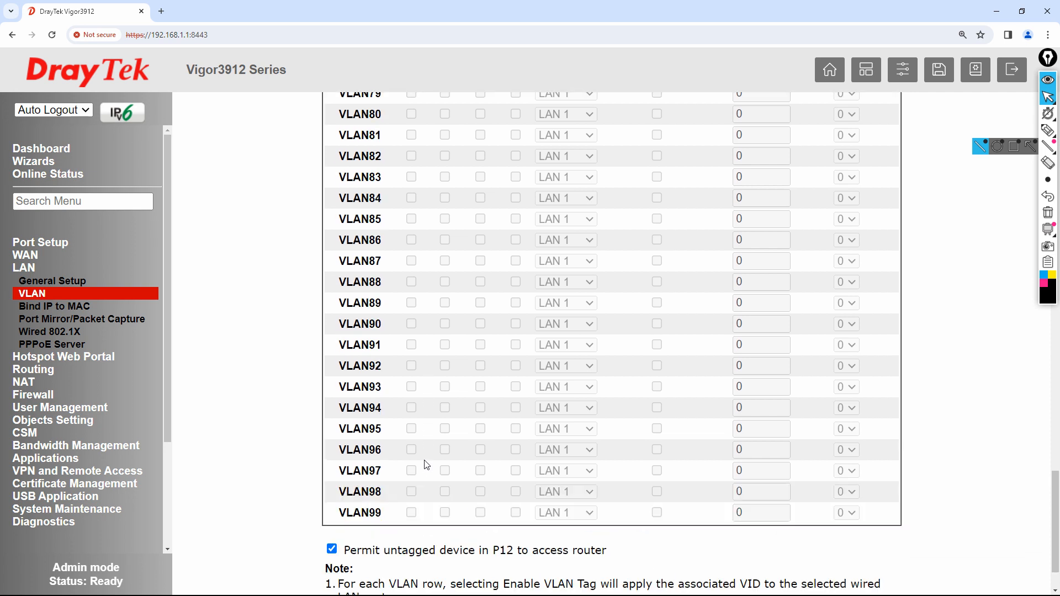
{"action": "scroll", "coordinate": [430, 465], "scroll_direction": "up", "scroll_amount": 16}
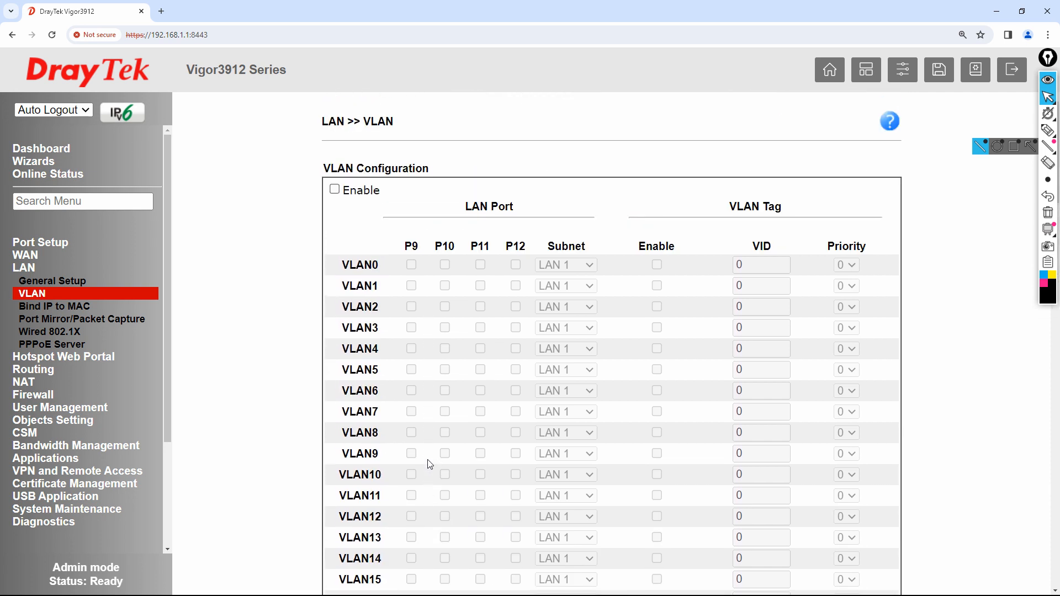
- Return to LAN General Setup and scroll down to the Inter-LAN Routing matrix
{"action": "left_click", "coordinate": [54, 282]}
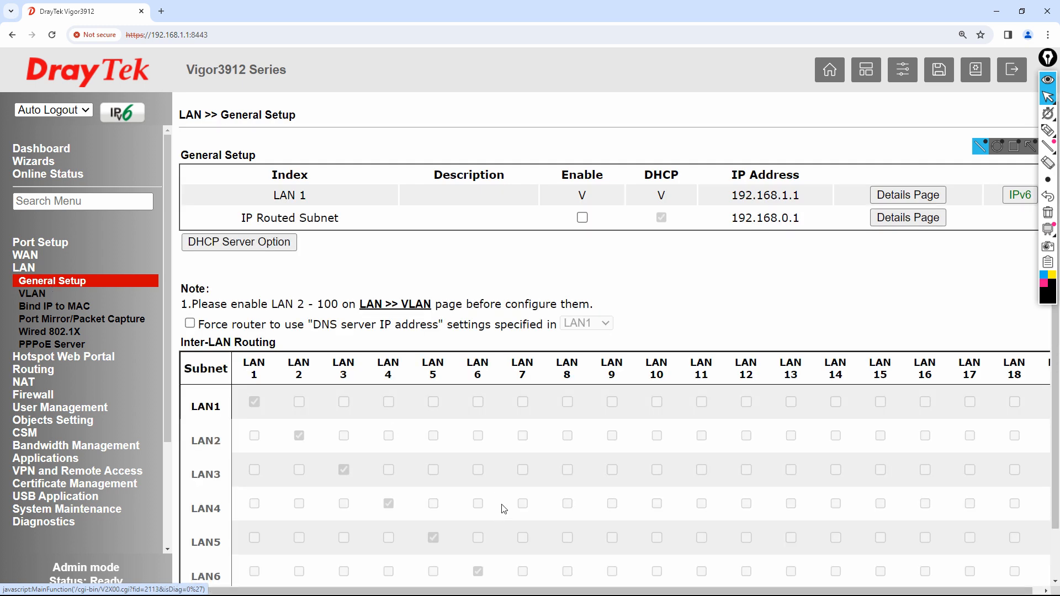
{"action": "scroll", "coordinate": [500, 511], "scroll_direction": "down", "scroll_amount": 3}
{"action": "scroll", "coordinate": [500, 511], "scroll_direction": "down", "scroll_amount": 5}
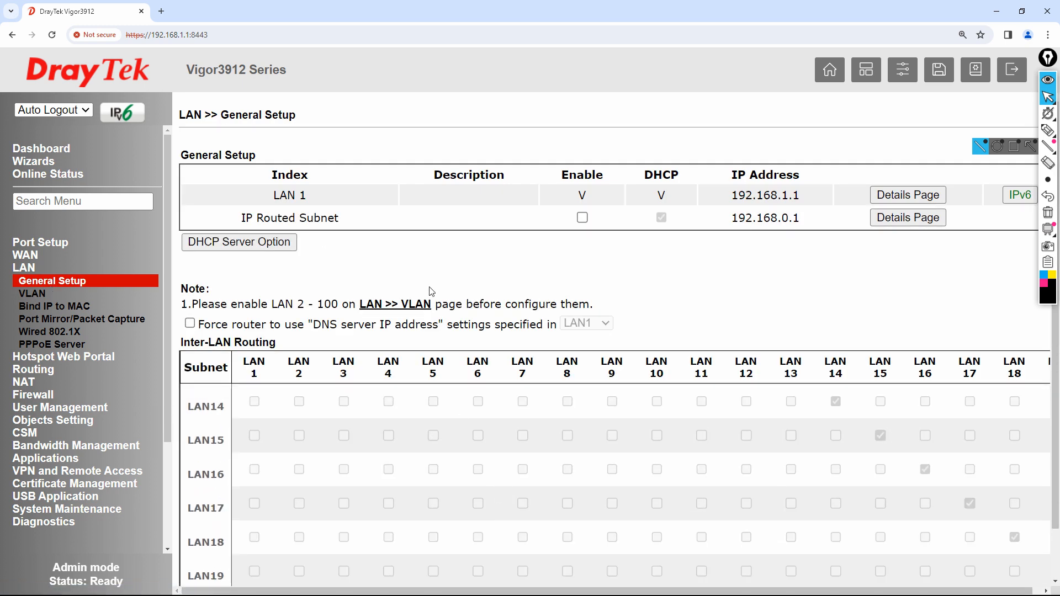
{"action": "scroll", "coordinate": [461, 278], "scroll_direction": "down", "scroll_amount": 5}
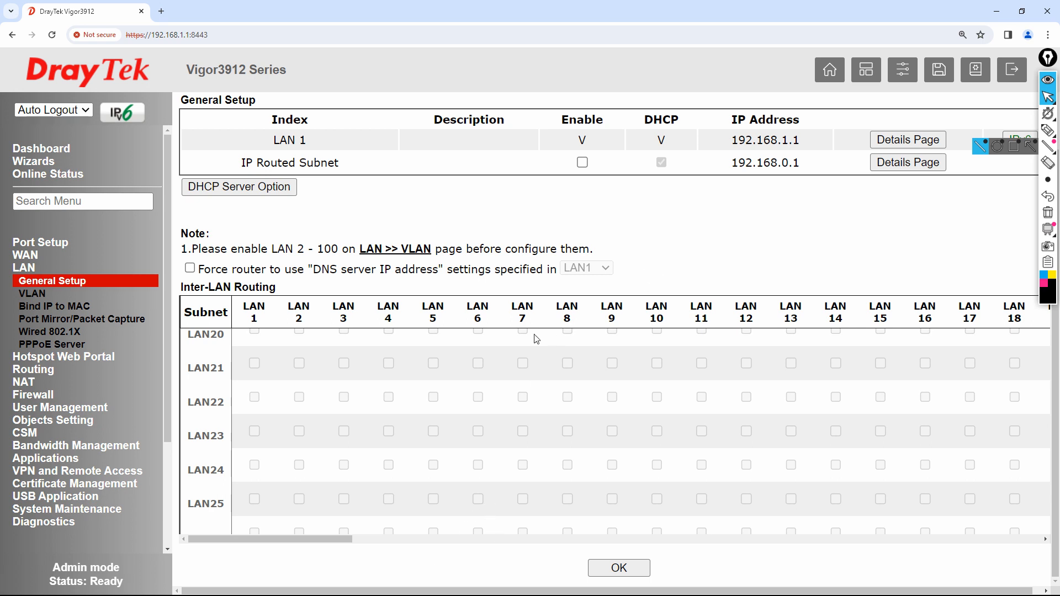
{"action": "left_click", "coordinate": [1047, 131]}
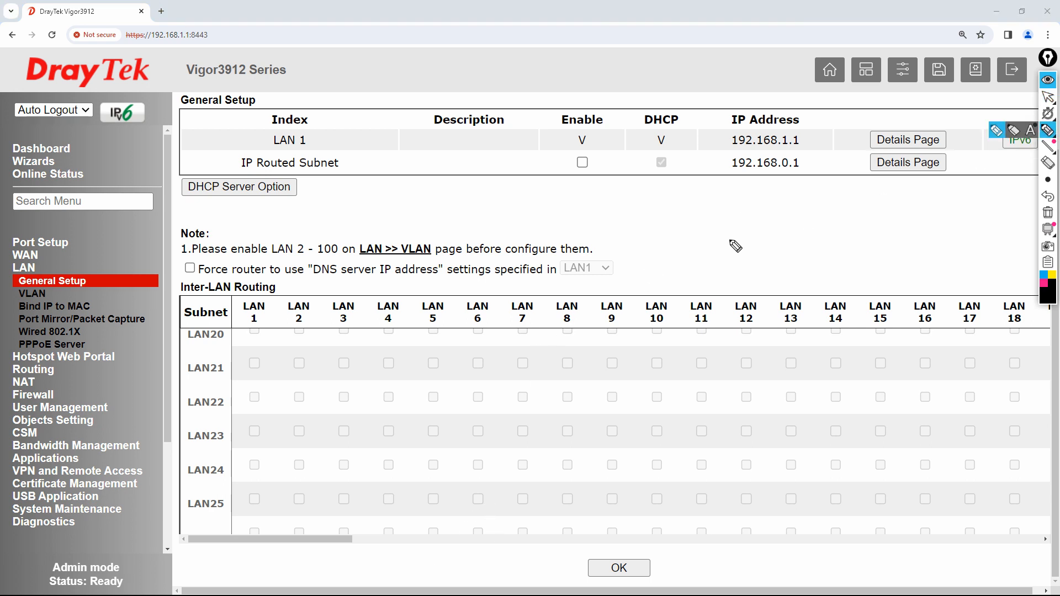
{"action": "mouse_move", "coordinate": [717, 213]}
{"action": "left_mouse_down"}
{"action": "mouse_move", "coordinate": [725, 227]}
{"action": "mouse_move", "coordinate": [835, 199]}
{"action": "left_mouse_up"}
{"action": "left_click", "coordinate": [752, 218]}
{"action": "left_click_drag", "start_coordinate": [718, 257], "coordinate": [795, 224]}
{"action": "mouse_move", "coordinate": [723, 249]}
{"action": "left_mouse_down"}
{"action": "mouse_move", "coordinate": [798, 231]}
{"action": "mouse_move", "coordinate": [780, 260]}
{"action": "mouse_move", "coordinate": [817, 244]}
{"action": "mouse_move", "coordinate": [858, 249]}
{"action": "mouse_move", "coordinate": [921, 216]}
{"action": "mouse_move", "coordinate": [913, 224]}
{"action": "left_mouse_up"}
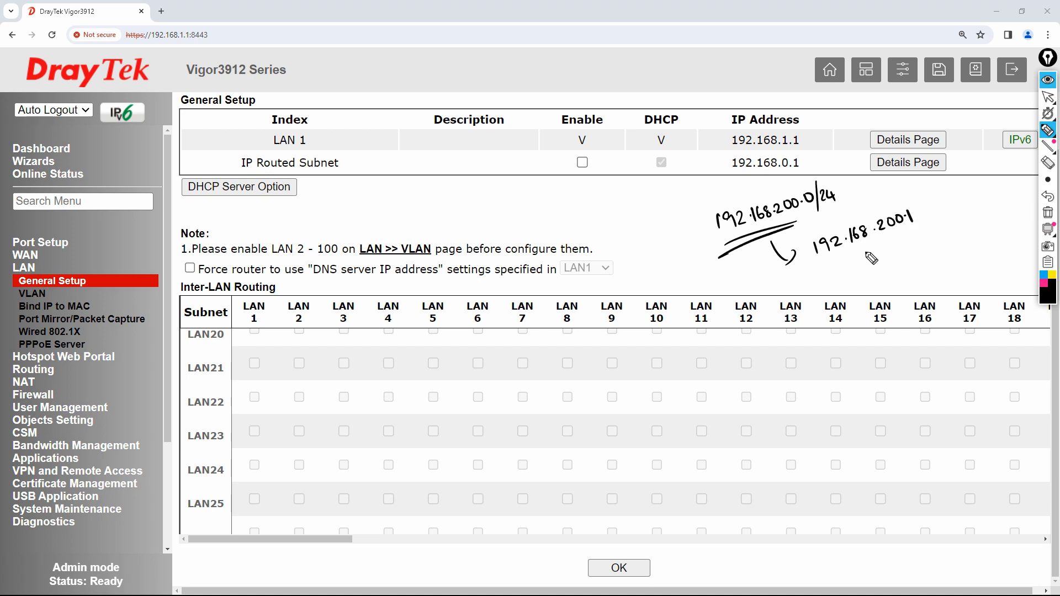
{"action": "mouse_move", "coordinate": [855, 261]}
{"action": "left_mouse_down"}
{"action": "mouse_move", "coordinate": [900, 267]}
{"action": "mouse_move", "coordinate": [911, 255]}
{"action": "left_mouse_up"}
{"action": "mouse_move", "coordinate": [867, 280]}
{"action": "left_mouse_down"}
{"action": "mouse_move", "coordinate": [913, 265]}
{"action": "mouse_move", "coordinate": [932, 234]}
{"action": "left_mouse_up"}
{"action": "left_click_drag", "start_coordinate": [936, 232], "coordinate": [939, 241]}
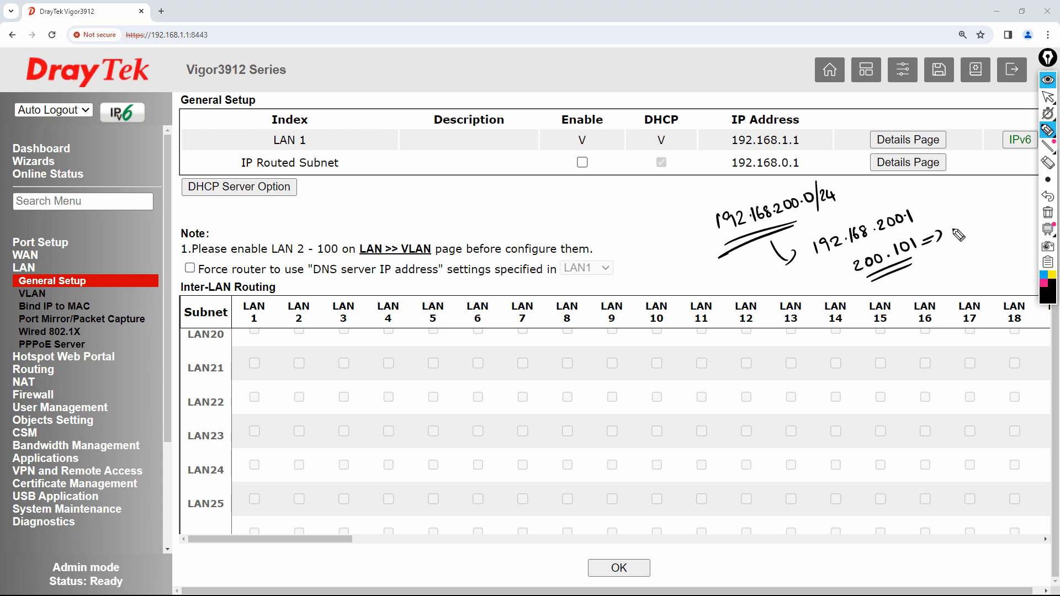
{"action": "left_click_drag", "start_coordinate": [950, 236], "coordinate": [972, 221]}
{"action": "left_click_drag", "start_coordinate": [978, 210], "coordinate": [987, 225]}
{"action": "left_click_drag", "start_coordinate": [968, 239], "coordinate": [990, 231]}
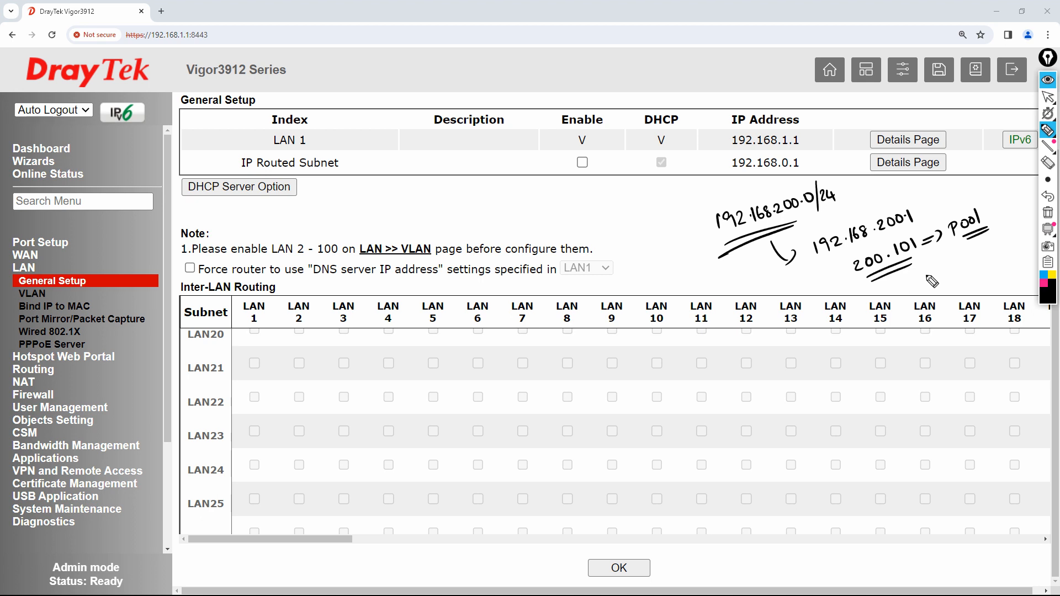
{"action": "left_click_drag", "start_coordinate": [934, 289], "coordinate": [924, 264]}
{"action": "mouse_move", "coordinate": [918, 275]}
{"action": "left_mouse_down"}
{"action": "mouse_move", "coordinate": [924, 263]}
{"action": "mouse_move", "coordinate": [933, 272]}
{"action": "left_mouse_up"}
{"action": "mouse_move", "coordinate": [563, 213]}
{"action": "left_mouse_down"}
{"action": "mouse_move", "coordinate": [613, 213]}
{"action": "mouse_move", "coordinate": [667, 185]}
{"action": "left_mouse_up"}
{"action": "left_click_drag", "start_coordinate": [574, 236], "coordinate": [667, 193]}
{"action": "mouse_move", "coordinate": [623, 220]}
{"action": "left_mouse_down"}
{"action": "mouse_move", "coordinate": [631, 246]}
{"action": "mouse_move", "coordinate": [697, 210]}
{"action": "mouse_move", "coordinate": [655, 250]}
{"action": "mouse_move", "coordinate": [690, 232]}
{"action": "left_mouse_up"}
{"action": "mouse_move", "coordinate": [667, 173]}
{"action": "left_mouse_down"}
{"action": "mouse_move", "coordinate": [552, 243]}
{"action": "mouse_move", "coordinate": [693, 230]}
{"action": "mouse_move", "coordinate": [640, 165]}
{"action": "left_mouse_up"}
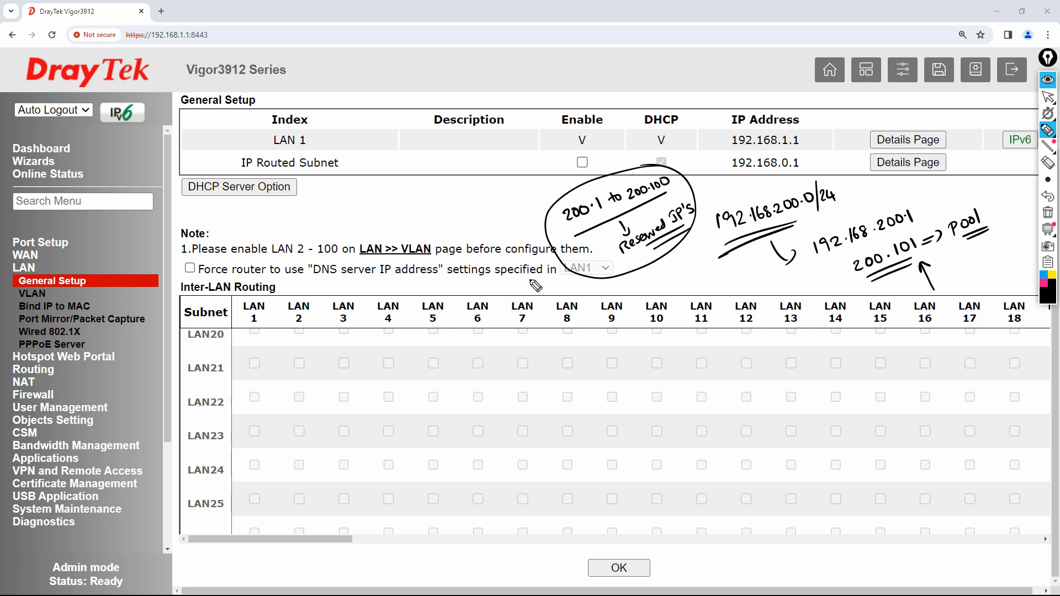
{"action": "left_click_drag", "start_coordinate": [836, 271], "coordinate": [845, 259]}
{"action": "left_click", "coordinate": [930, 259]}
{"action": "left_click", "coordinate": [940, 263]}
{"action": "left_click", "coordinate": [943, 267]}
{"action": "mouse_move", "coordinate": [940, 281]}
{"action": "left_mouse_down"}
{"action": "mouse_move", "coordinate": [984, 272]}
{"action": "mouse_move", "coordinate": [972, 292]}
{"action": "mouse_move", "coordinate": [991, 281]}
{"action": "left_mouse_up"}
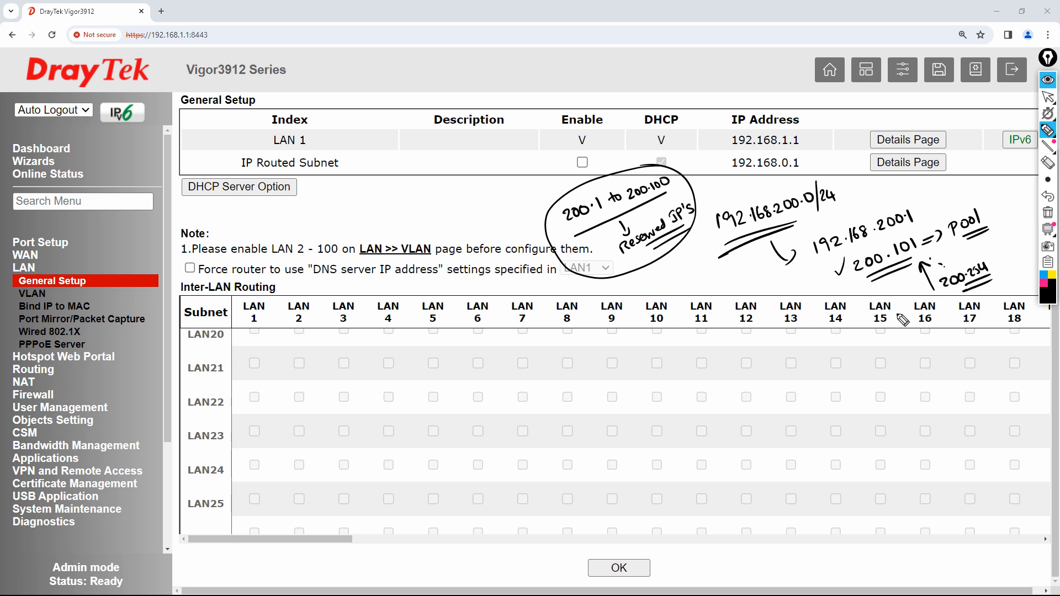
{"action": "left_click", "coordinate": [1047, 213]}
{"action": "left_click", "coordinate": [1047, 97]}
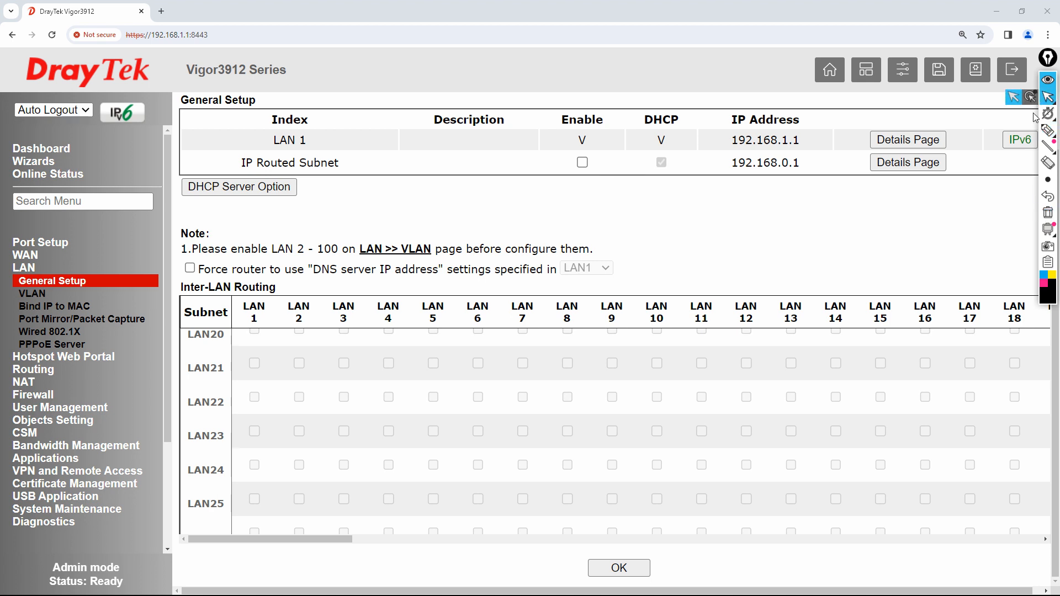
- Append _NW_192.168.200 to LAN 1's description and change its IP to 192.168.200.1
{"action": "left_click", "coordinate": [907, 139]}
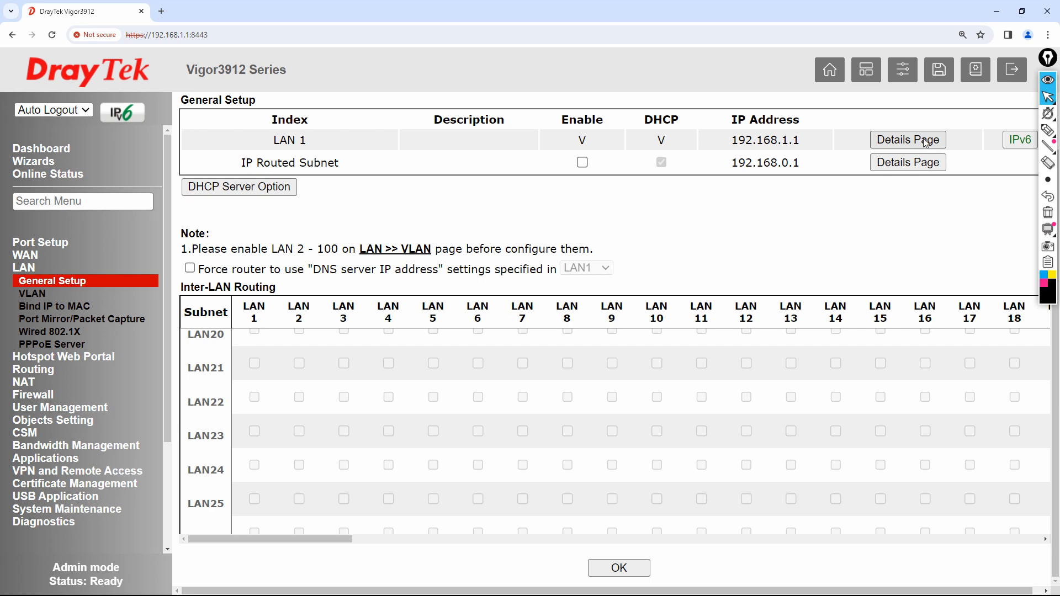
{"action": "left_click", "coordinate": [475, 194]}
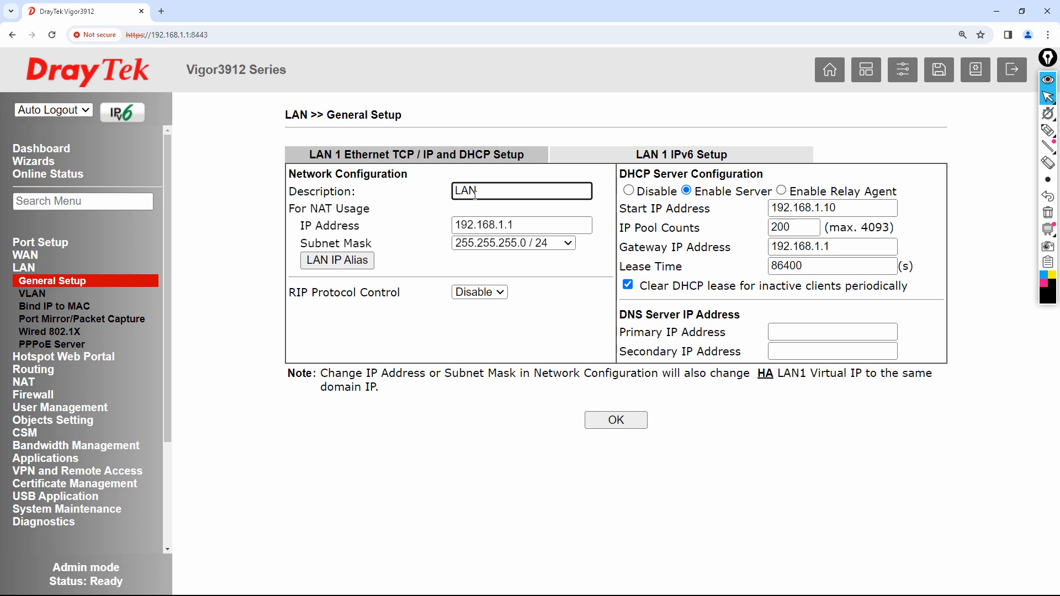
{"action": "type", "text": "_NW_192.168.200"}
{"action": "left_click", "coordinate": [548, 221]}
{"action": "key", "text": "BackSpace"}
{"action": "key", "text": "BackSpace"}
{"action": "key", "text": "BackSpace"}
{"action": "type", "text": "200"}
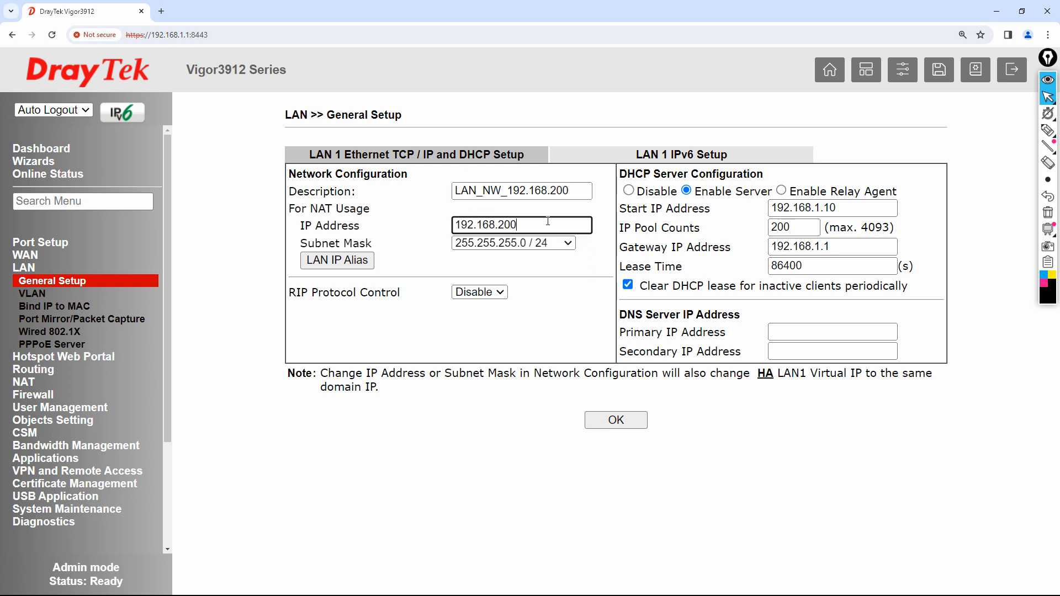
- Set the DHCP pool to start at 192.168.200.101 with 50 addresses, gateway 192.168.200.1
{"action": "left_click", "coordinate": [853, 212]}
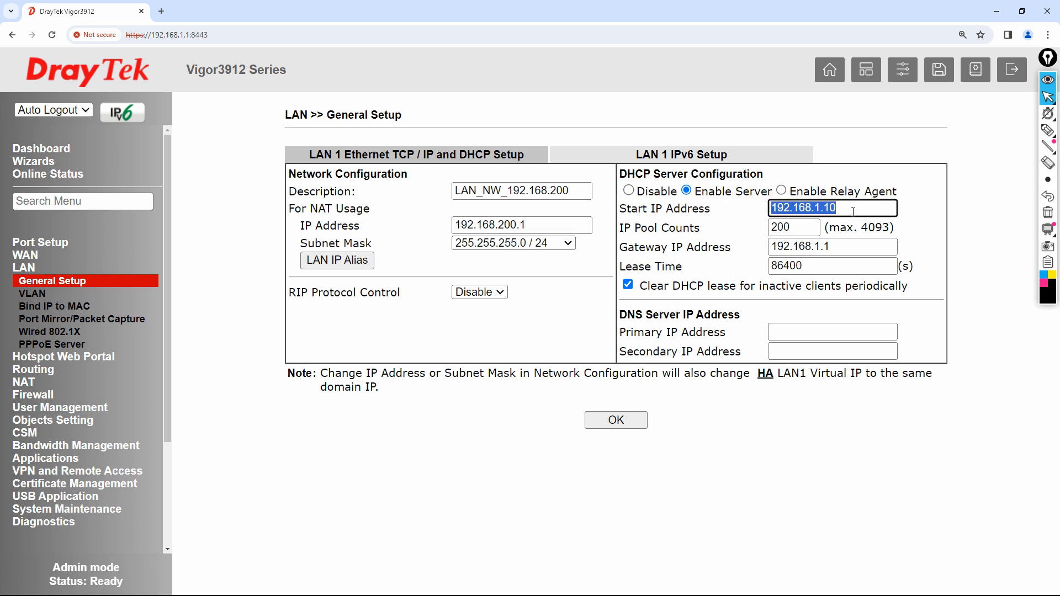
{"action": "left_click", "coordinate": [853, 212]}
{"action": "key", "text": "BackSpace"}
{"action": "key", "text": "BackSpace"}
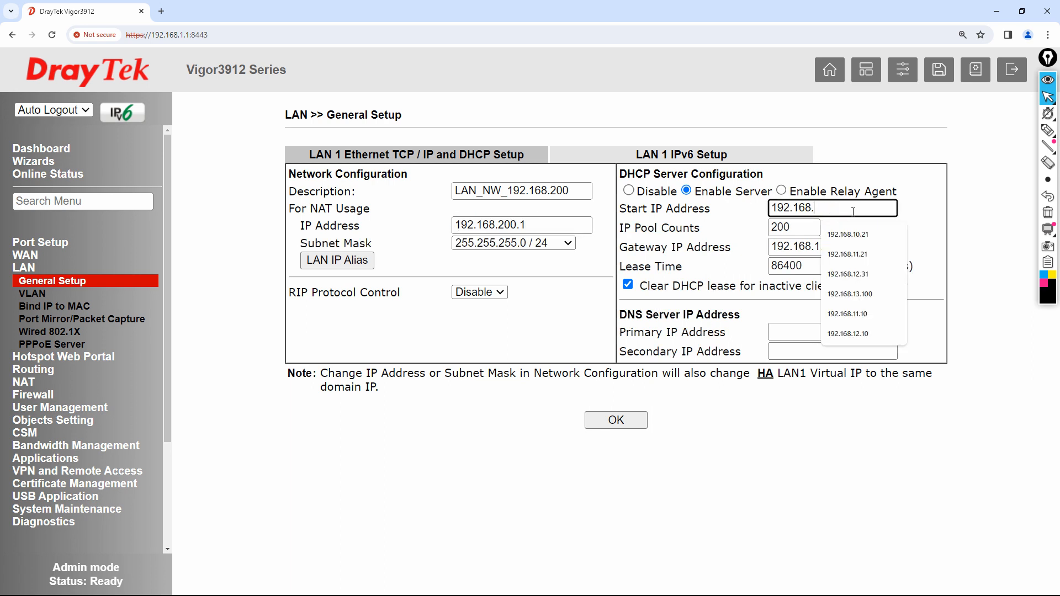
{"action": "type", "text": "200.101"}
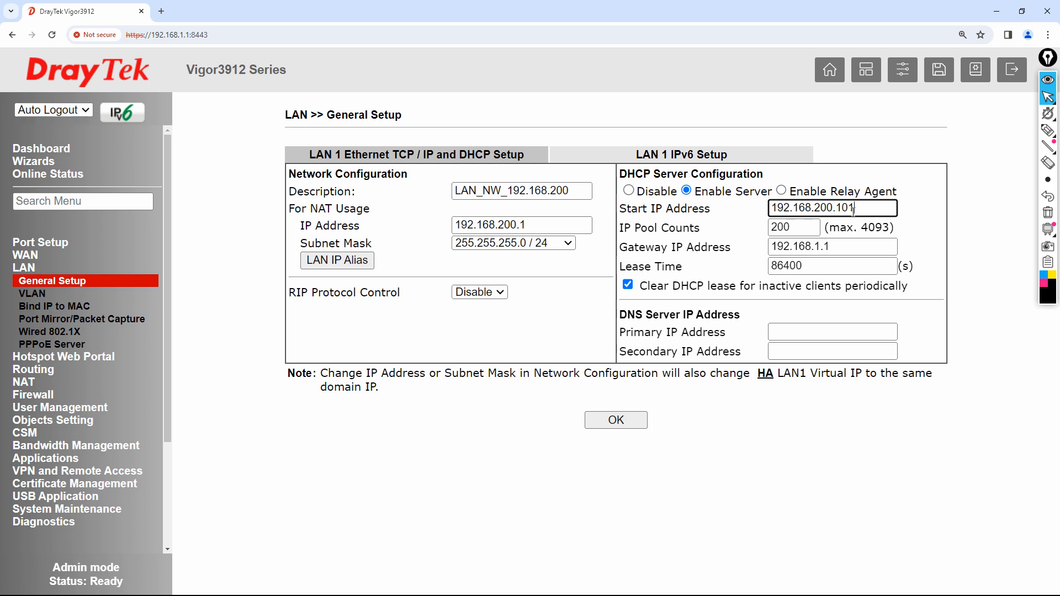
{"action": "left_click", "coordinate": [818, 227]}
{"action": "double_click", "coordinate": [818, 227]}
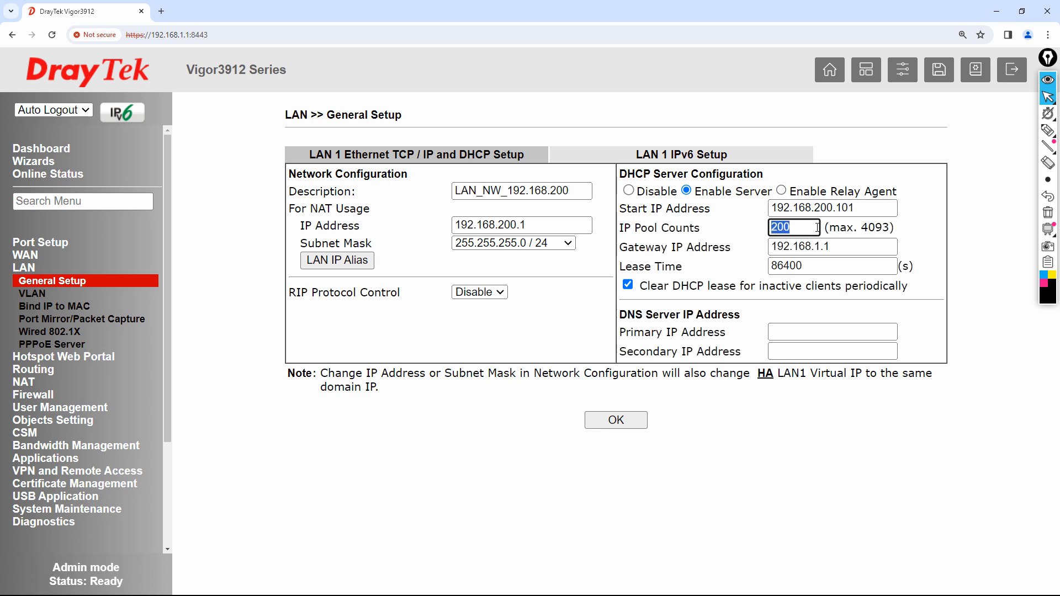
{"action": "type", "text": "50"}
{"action": "left_click", "coordinate": [856, 250]}
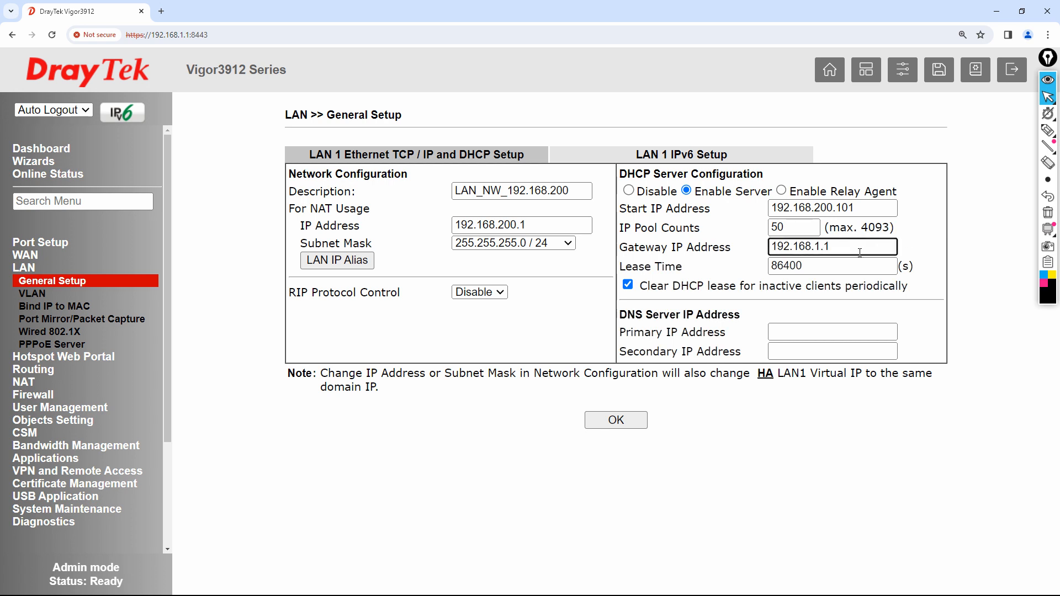
{"action": "key", "text": "BackSpace"}
{"action": "type", "text": "200"}
- Enter primary DNS 4.2.2.2 and secondary DNS 8.8.8.8
{"action": "left_click", "coordinate": [816, 327]}
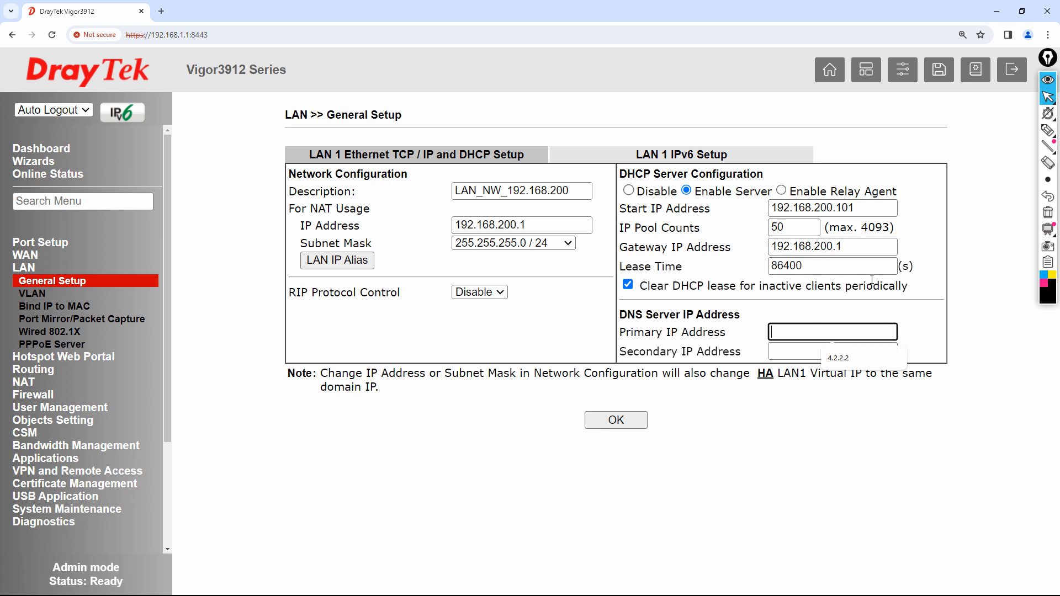
{"action": "type", "text": "1"}
{"action": "type", "text": "4.2.22"}
{"action": "key", "text": "Tab"}
{"action": "type", "text": "8.8.8.8"}
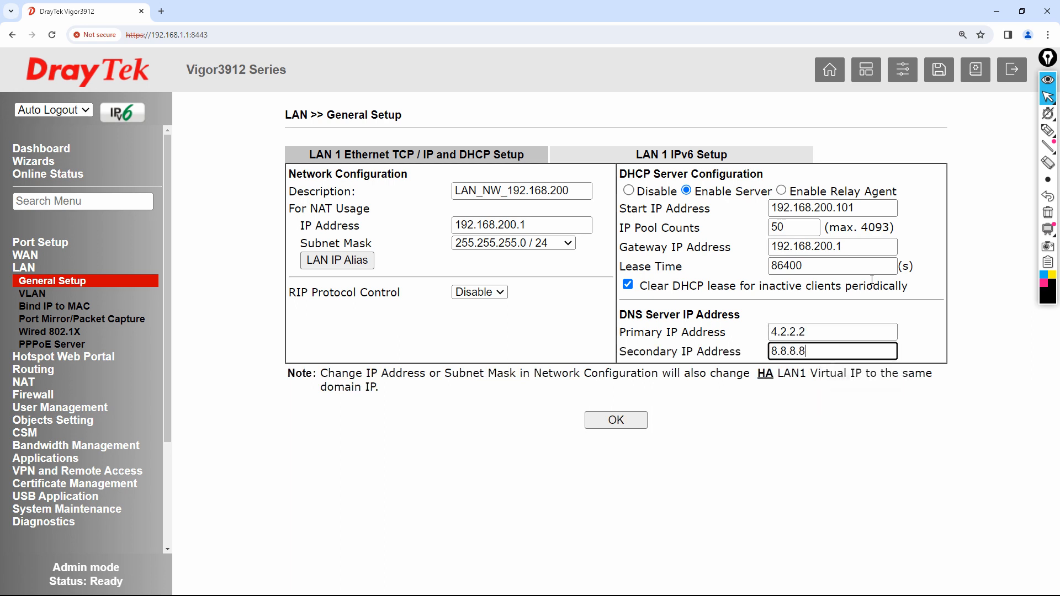
{"action": "key", "text": "Tab"}
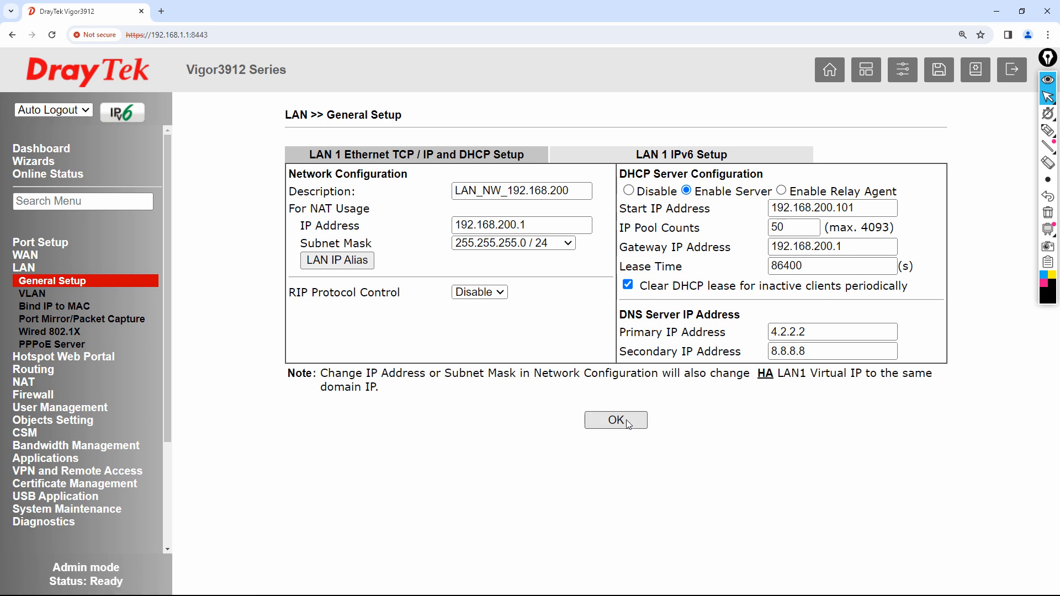
- Save the LAN and DHCP settings, confirm the reboot, and highlight the 25-second restart wait
{"action": "left_click", "coordinate": [615, 421]}
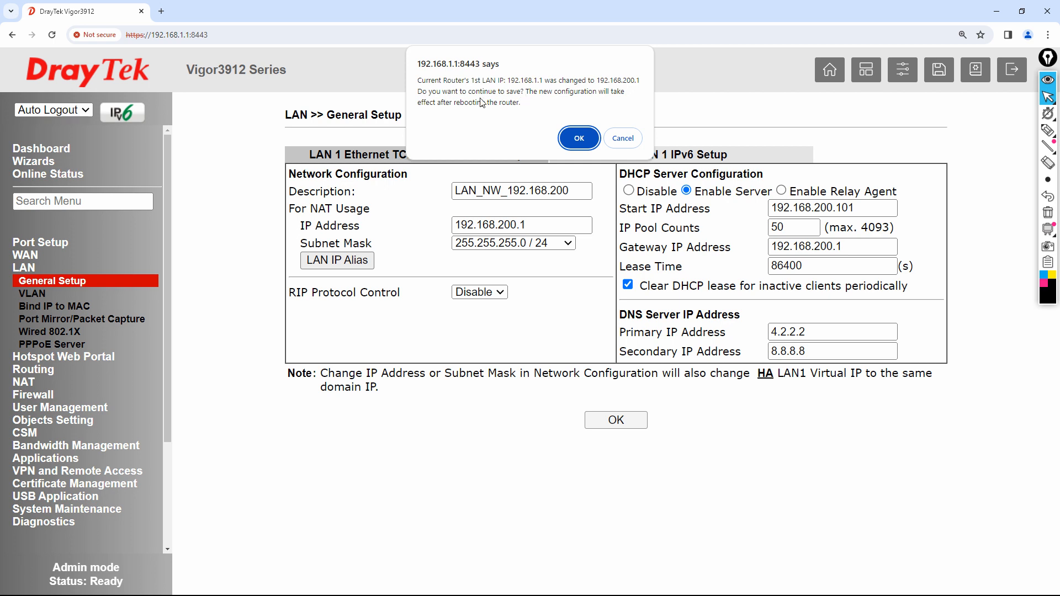
{"action": "left_click", "coordinate": [579, 139]}
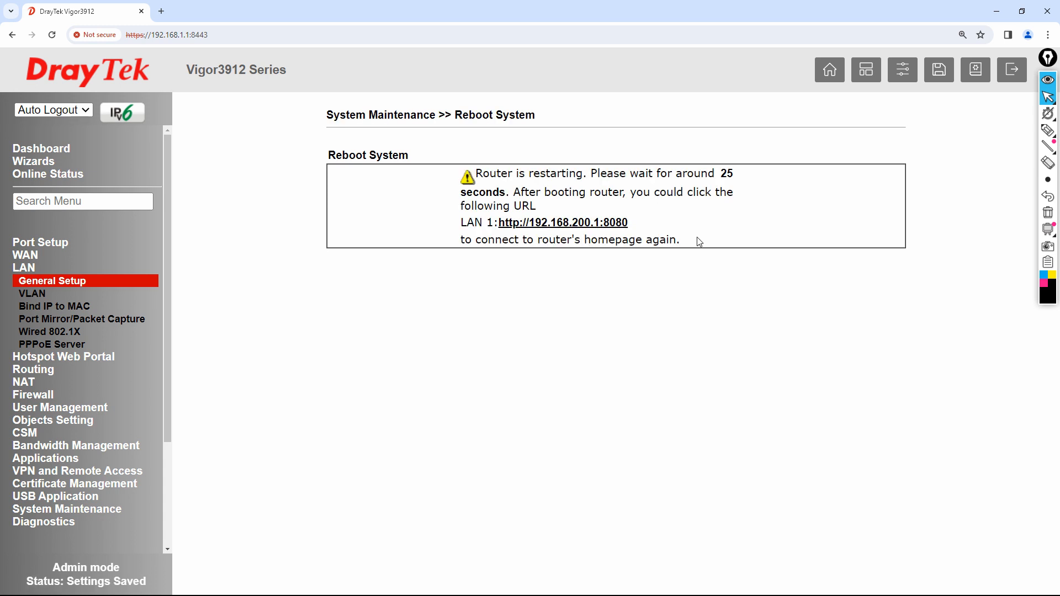
{"action": "left_click_drag", "start_coordinate": [717, 173], "coordinate": [766, 182]}
- Open Command Prompt via cmd and start a continuous ping -t 192.168.200.1
{"action": "key", "text": "super+r"}
{"action": "type", "text": "cmd"}
{"action": "key", "text": "Return"}
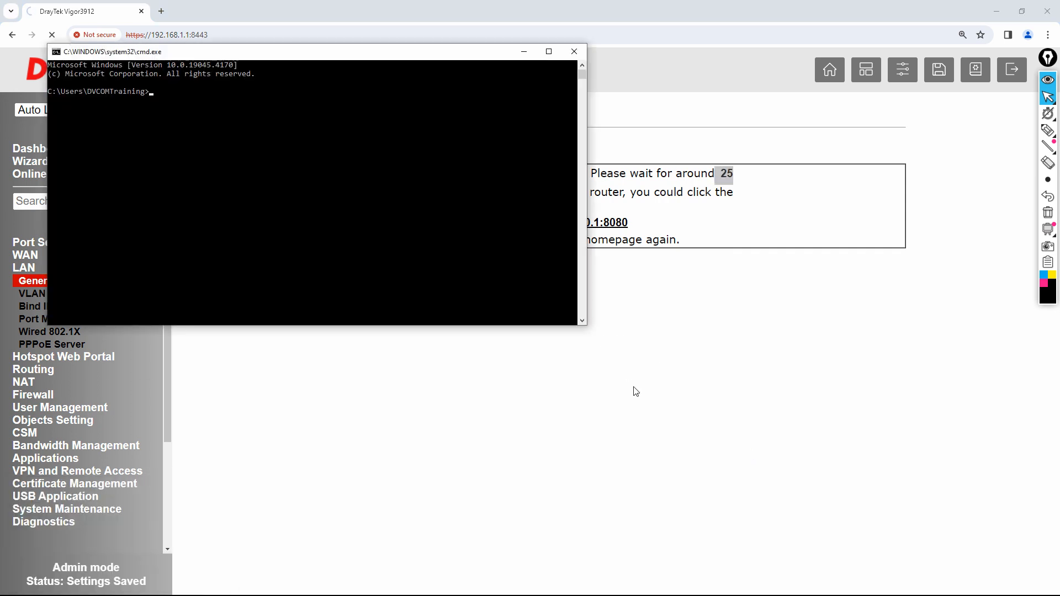
{"action": "type", "text": "ping -t 192.168.200.1"}
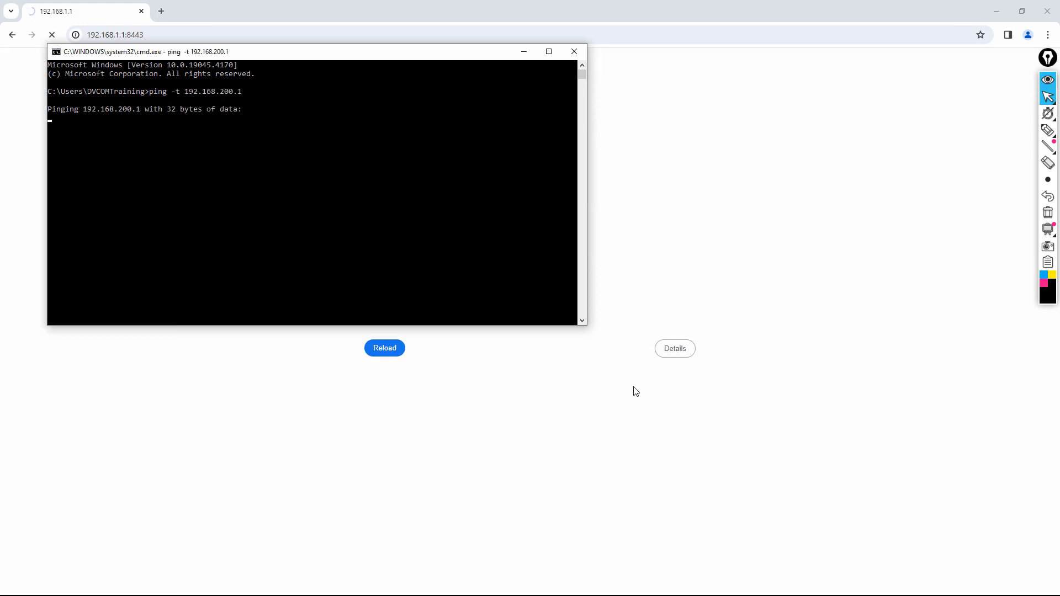
{"action": "left_click_drag", "start_coordinate": [404, 46], "coordinate": [632, 347]}
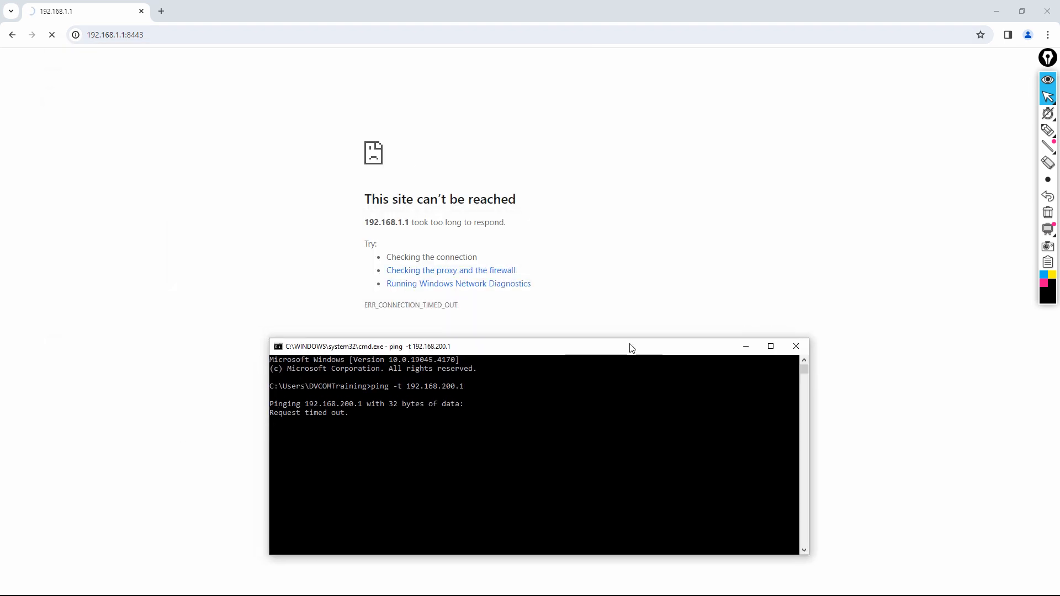
- Annotate the old 192.168.1.1 address and the 'This site can't be reached' heading, then clear the ink
{"action": "left_click", "coordinate": [1047, 131]}
{"action": "mouse_move", "coordinate": [80, 228]}
{"action": "left_mouse_down"}
{"action": "mouse_move", "coordinate": [131, 91]}
{"action": "mouse_move", "coordinate": [135, 53]}
{"action": "mouse_move", "coordinate": [118, 45]}
{"action": "mouse_move", "coordinate": [150, 44]}
{"action": "mouse_move", "coordinate": [126, 25]}
{"action": "mouse_move", "coordinate": [91, 25]}
{"action": "mouse_move", "coordinate": [78, 45]}
{"action": "mouse_move", "coordinate": [94, 51]}
{"action": "left_mouse_up"}
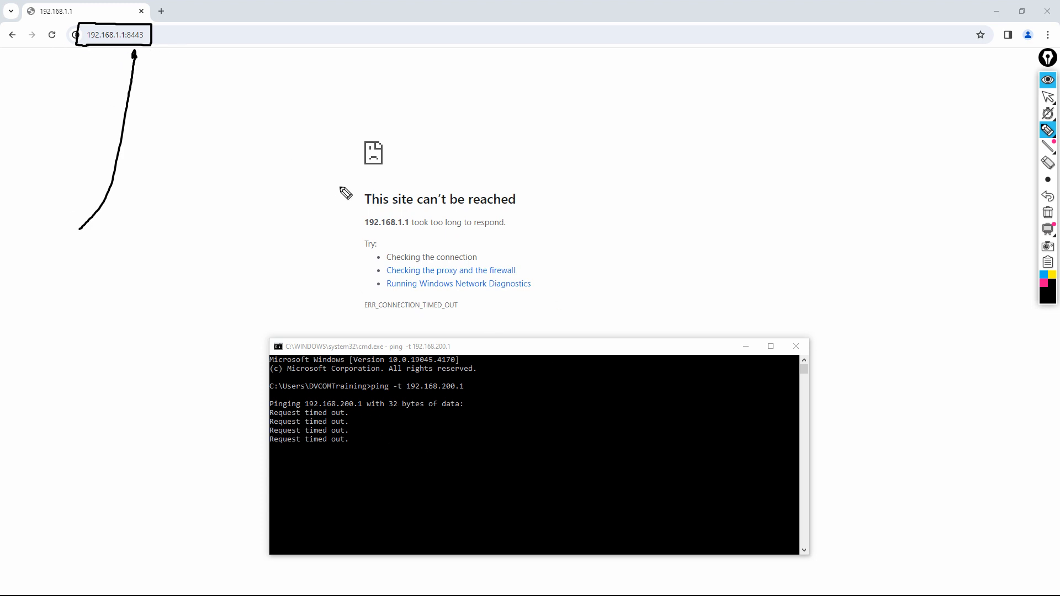
{"action": "mouse_move", "coordinate": [367, 210]}
{"action": "left_mouse_down"}
{"action": "mouse_move", "coordinate": [493, 216]}
{"action": "mouse_move", "coordinate": [523, 199]}
{"action": "mouse_move", "coordinate": [408, 179]}
{"action": "mouse_move", "coordinate": [366, 205]}
{"action": "mouse_move", "coordinate": [164, 18]}
{"action": "mouse_move", "coordinate": [166, 28]}
{"action": "left_mouse_up"}
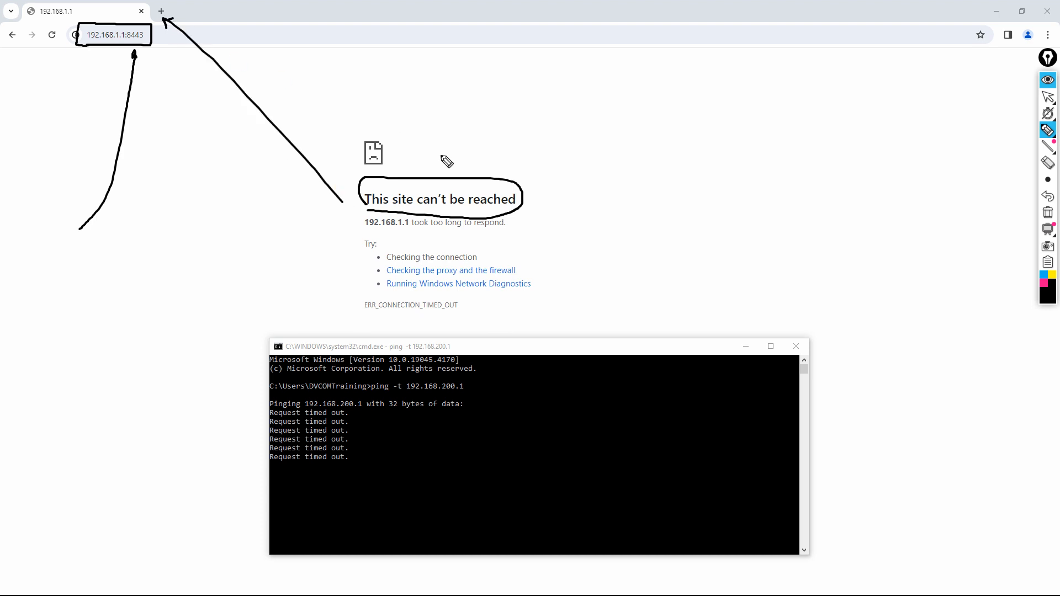
{"action": "left_click", "coordinate": [1047, 213]}
{"action": "left_click", "coordinate": [1048, 101]}
{"action": "left_click_drag", "start_coordinate": [580, 352], "coordinate": [590, 347]}
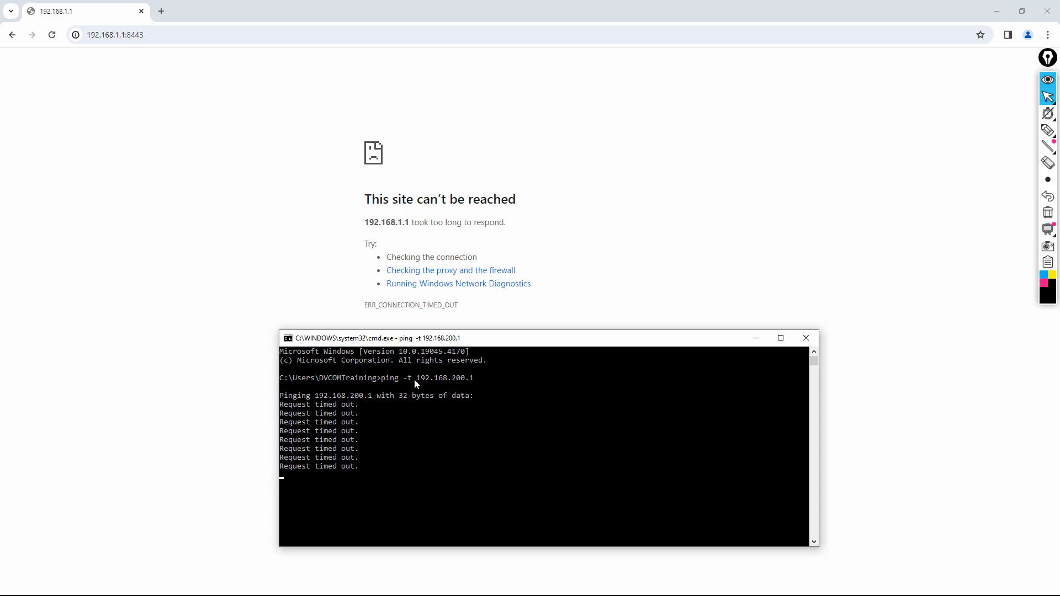
- Run ncpa.cpl and open the MY LAN connection's properties
{"action": "key", "text": "super+r"}
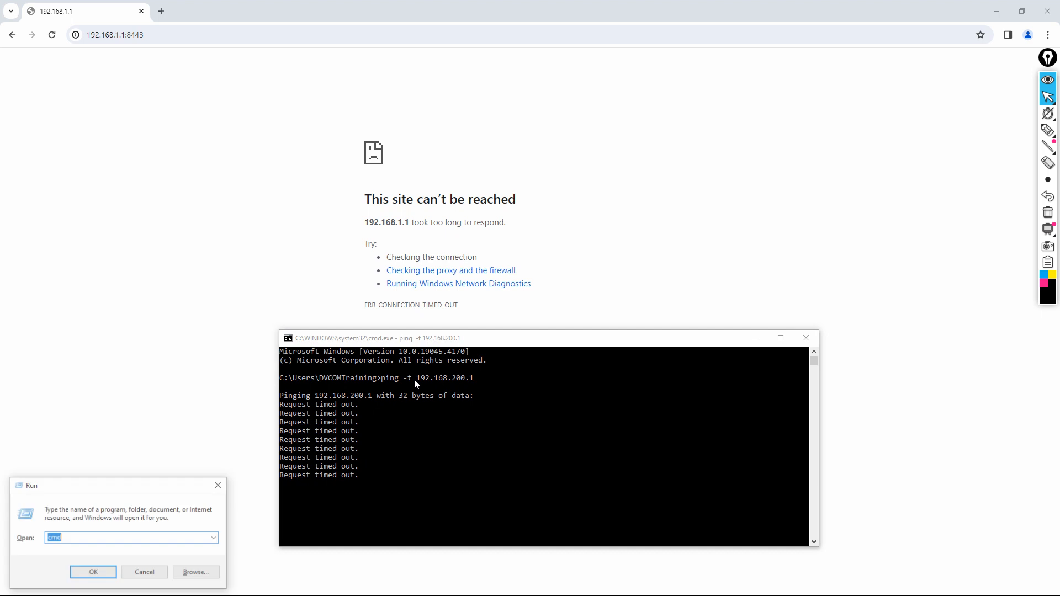
{"action": "type", "text": "ncpa.cpl"}
{"action": "key", "text": "Return"}
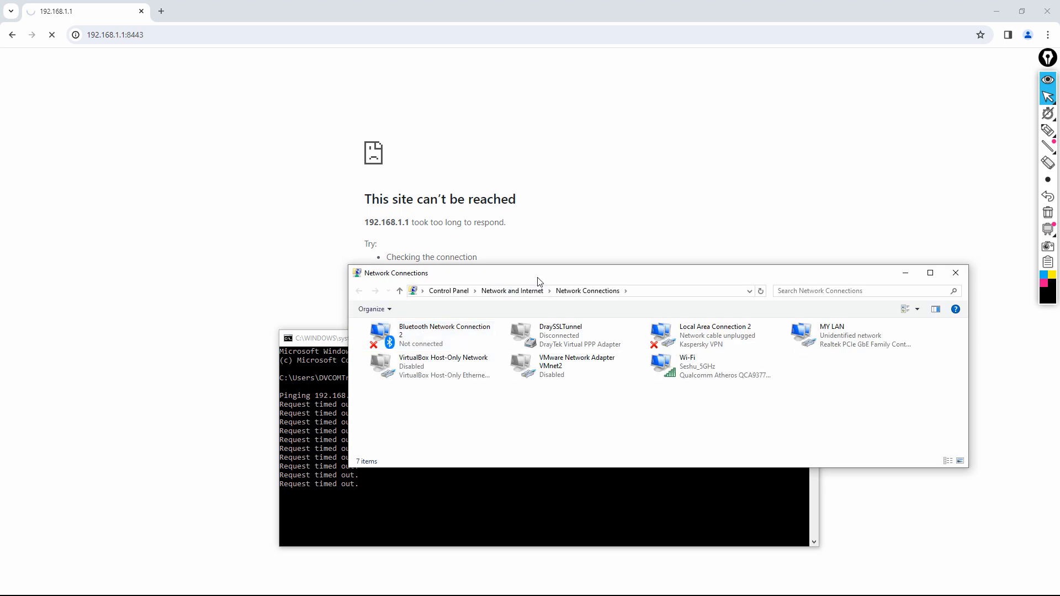
{"action": "left_click_drag", "start_coordinate": [540, 276], "coordinate": [369, 201]}
{"action": "left_click", "coordinate": [683, 270]}
{"action": "right_click", "coordinate": [683, 271]}
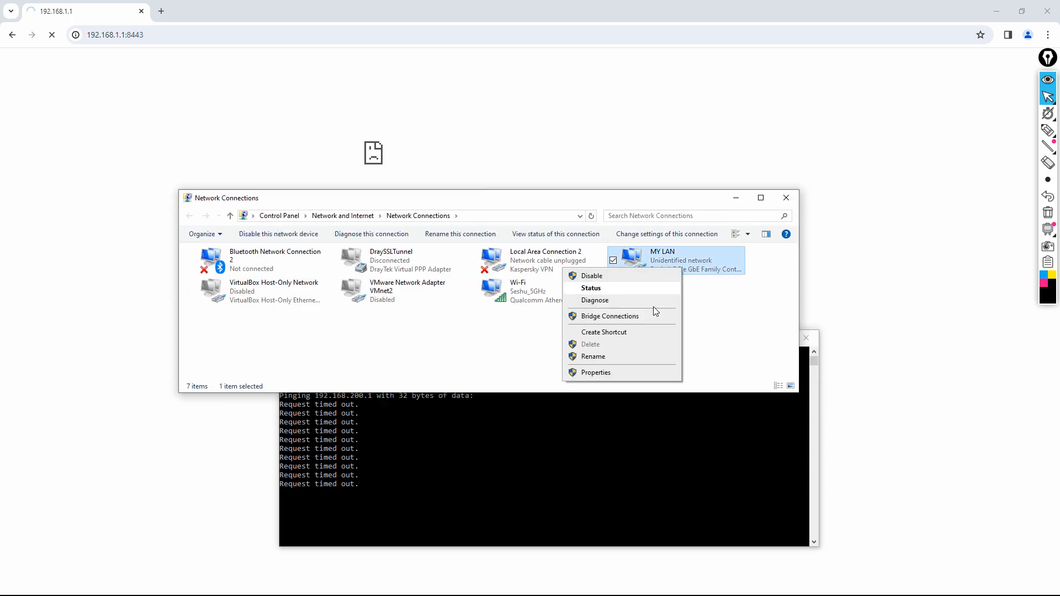
{"action": "left_click", "coordinate": [621, 373]}
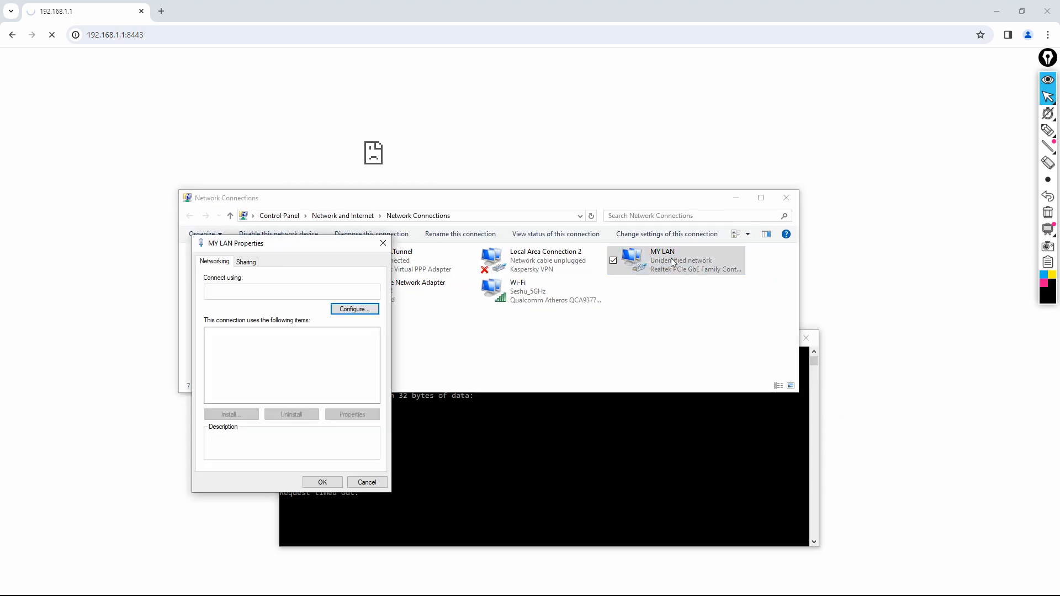
- Set TCP/IPv4 to obtain the IP address and DNS servers automatically
{"action": "scroll", "coordinate": [371, 359], "scroll_direction": "down", "scroll_amount": 2}
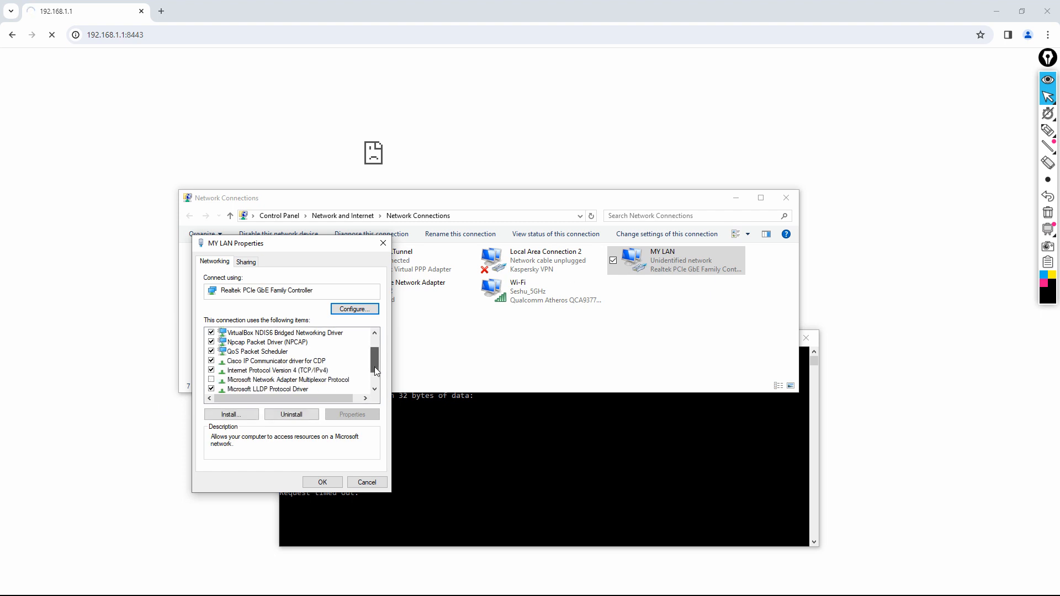
{"action": "left_click", "coordinate": [317, 344]}
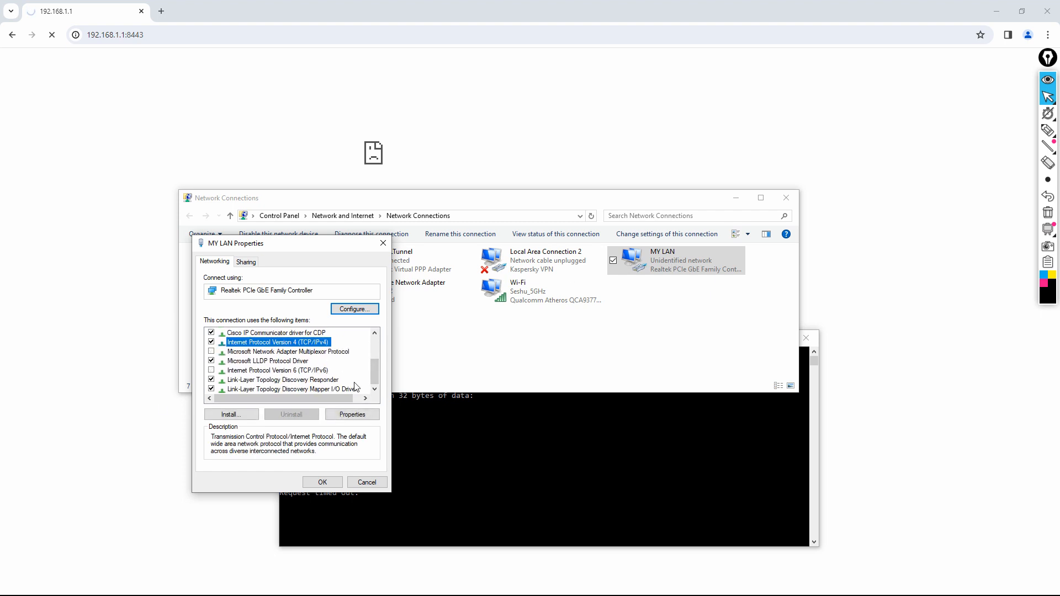
{"action": "left_click", "coordinate": [349, 415]}
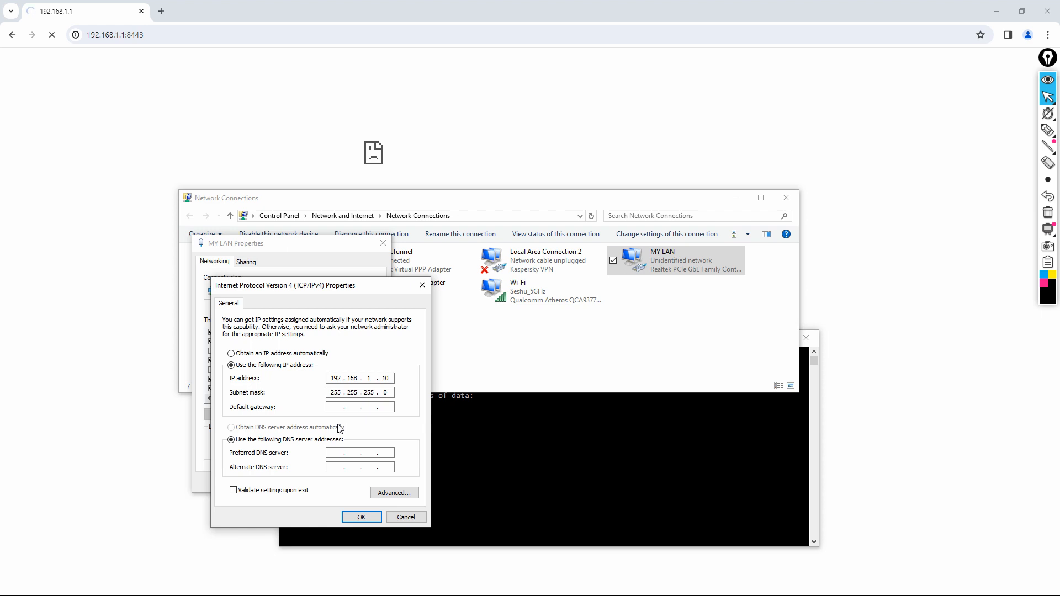
{"action": "left_click", "coordinate": [256, 356]}
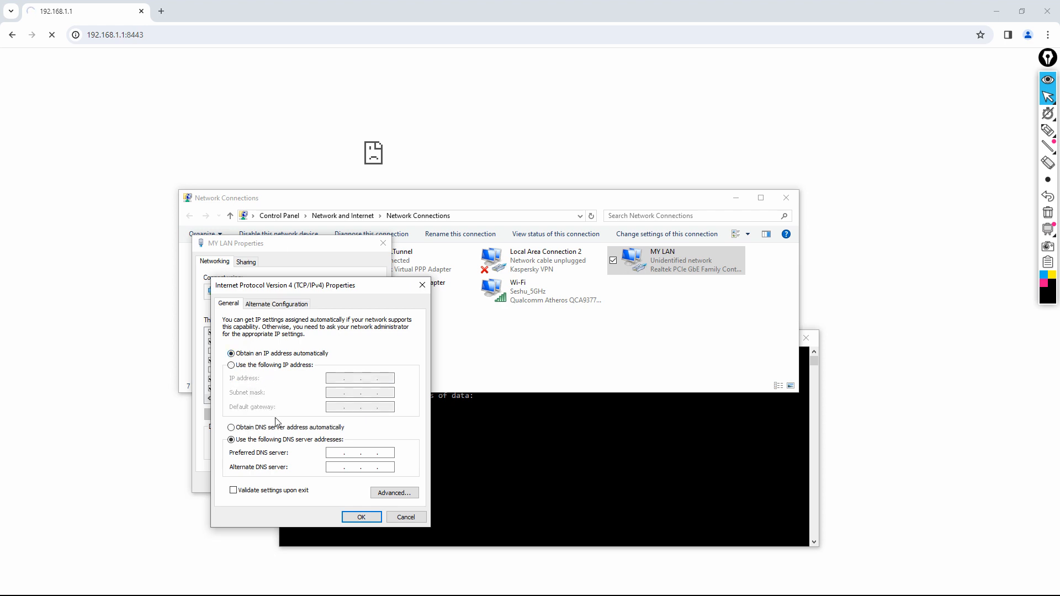
{"action": "left_click", "coordinate": [280, 430]}
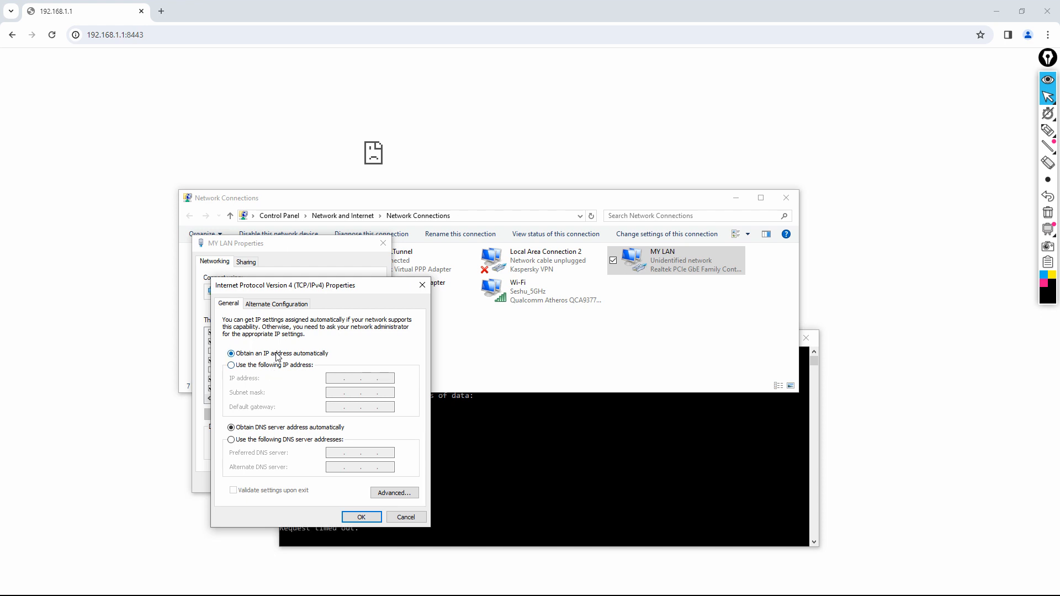
{"action": "left_click", "coordinate": [362, 517]}
{"action": "left_click", "coordinate": [323, 482]}
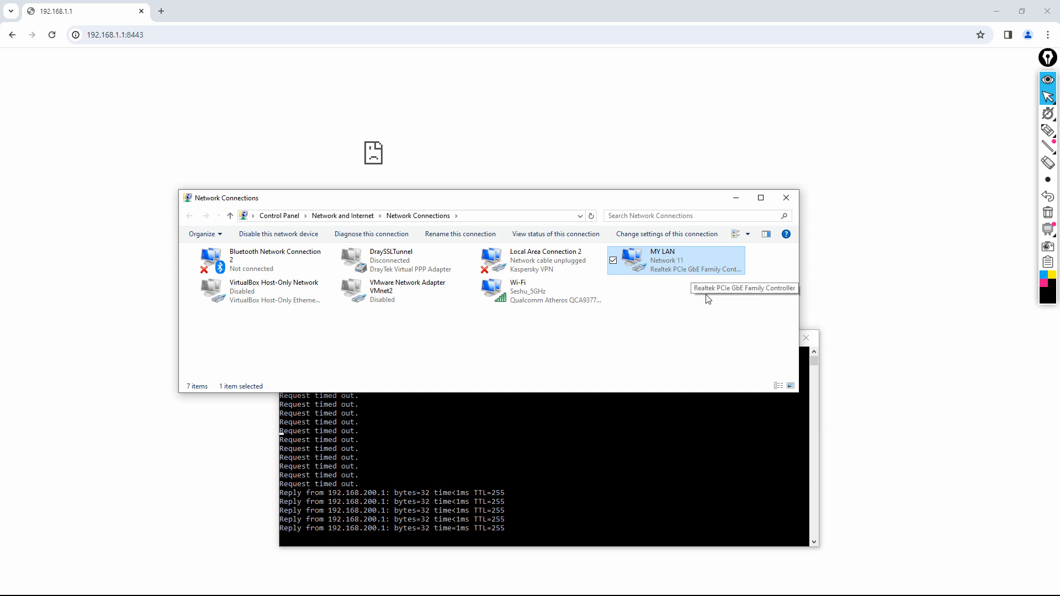
- Close Network Connections, stop the ping, and run ipconfig
{"action": "left_click", "coordinate": [788, 200]}
{"action": "key", "text": "ctrl+c"}
{"action": "key", "text": "ctrl+c"}
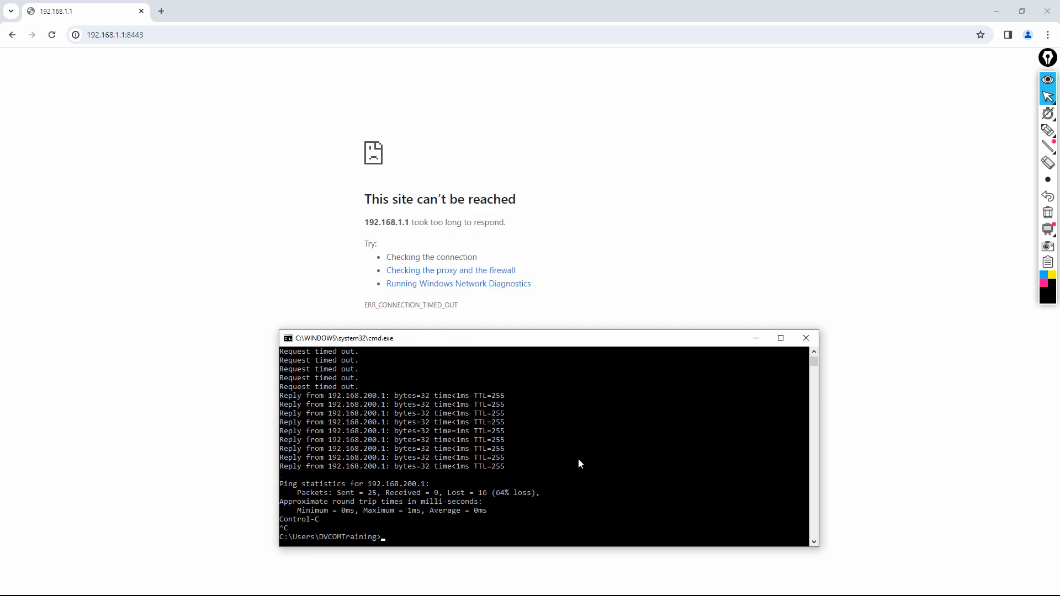
{"action": "type", "text": "ipconfig"}
{"action": "key", "text": "Return"}
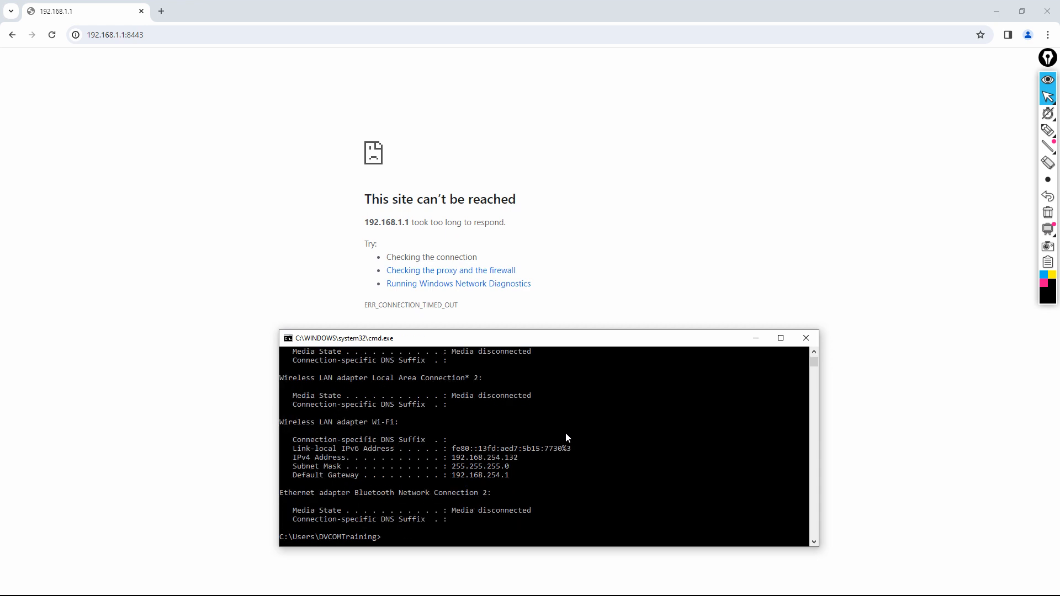
- Highlight the new 192.168.200.101 IPv4 address, then close Command Prompt
{"action": "scroll", "coordinate": [519, 485], "scroll_direction": "up", "scroll_amount": 4}
{"action": "scroll", "coordinate": [519, 482], "scroll_direction": "up", "scroll_amount": 2}
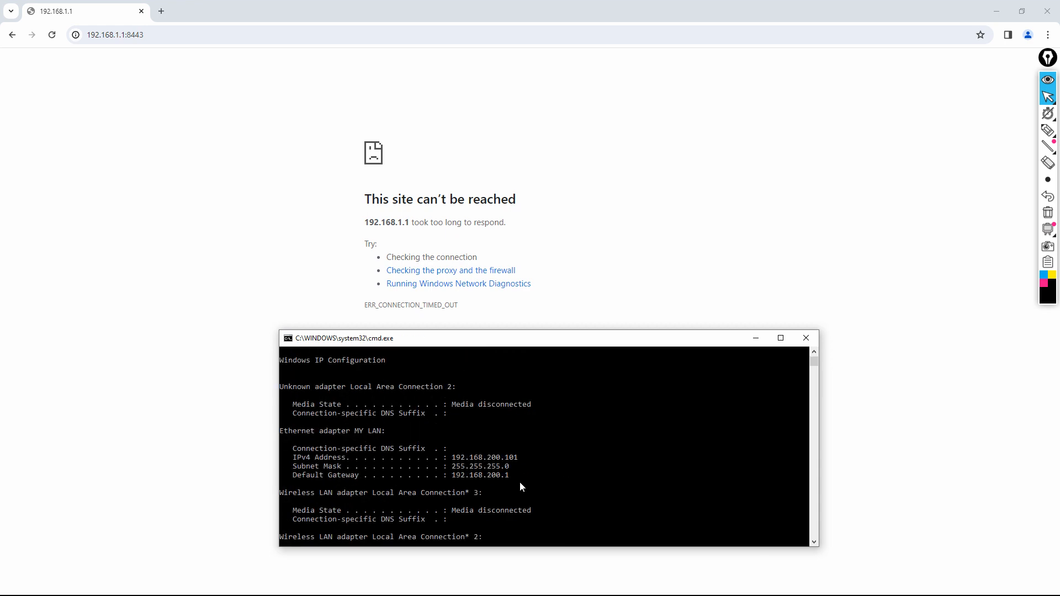
{"action": "left_click_drag", "start_coordinate": [453, 460], "coordinate": [502, 460]}
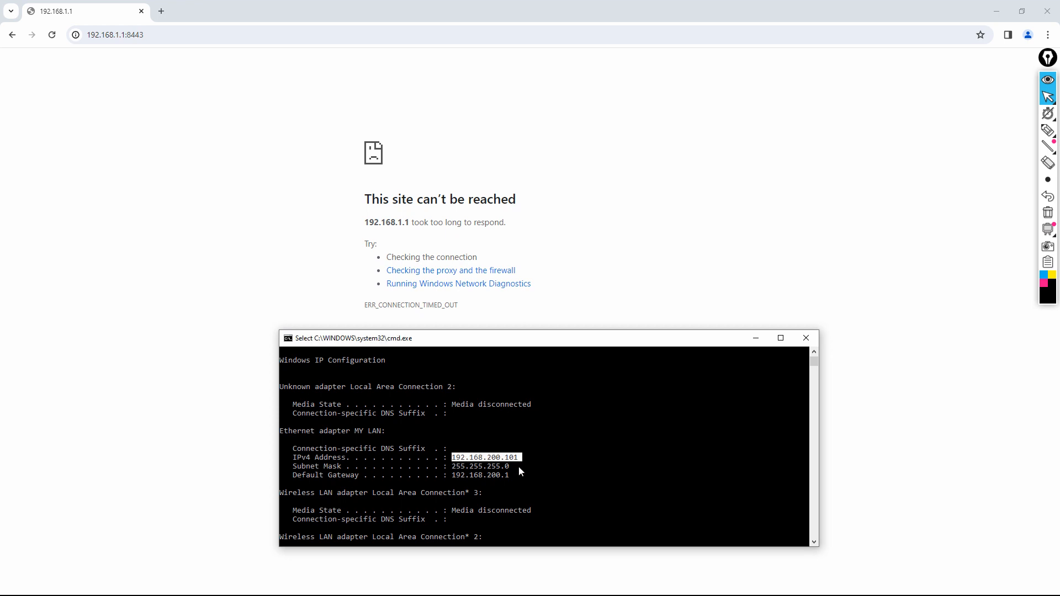
{"action": "left_click", "coordinate": [806, 338]}
{"action": "left_click", "coordinate": [209, 35]}
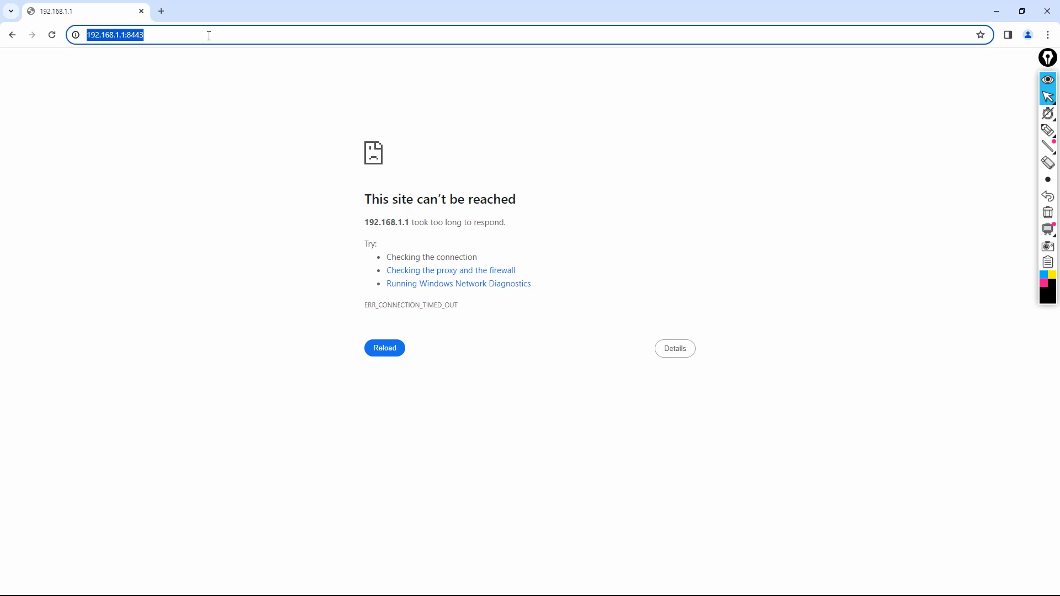
{"action": "left_click", "coordinate": [210, 36]}
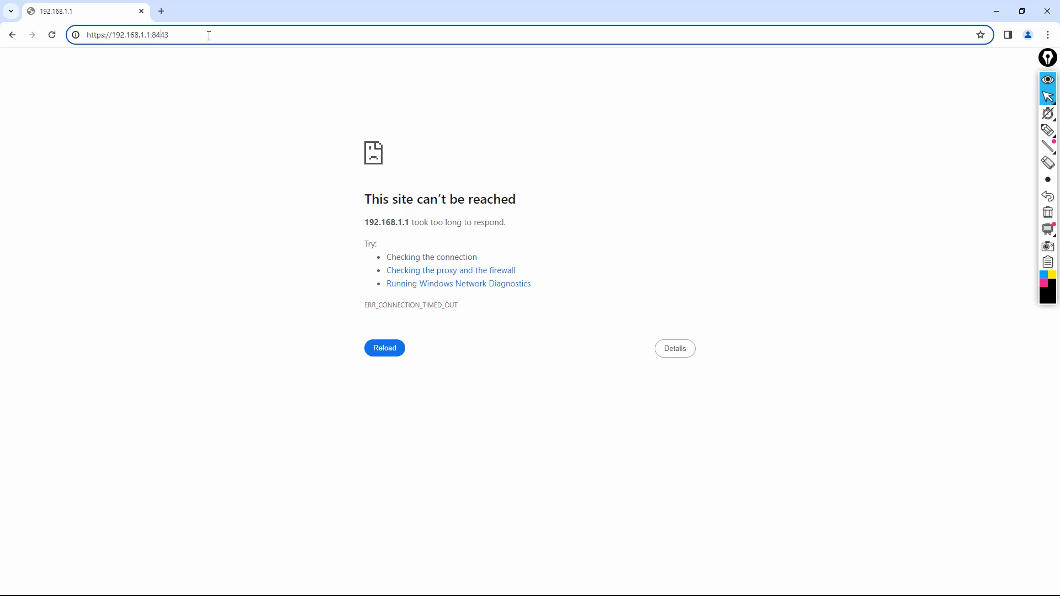
{"action": "key", "text": "BackSpace"}
{"action": "type", "text": "2--"}
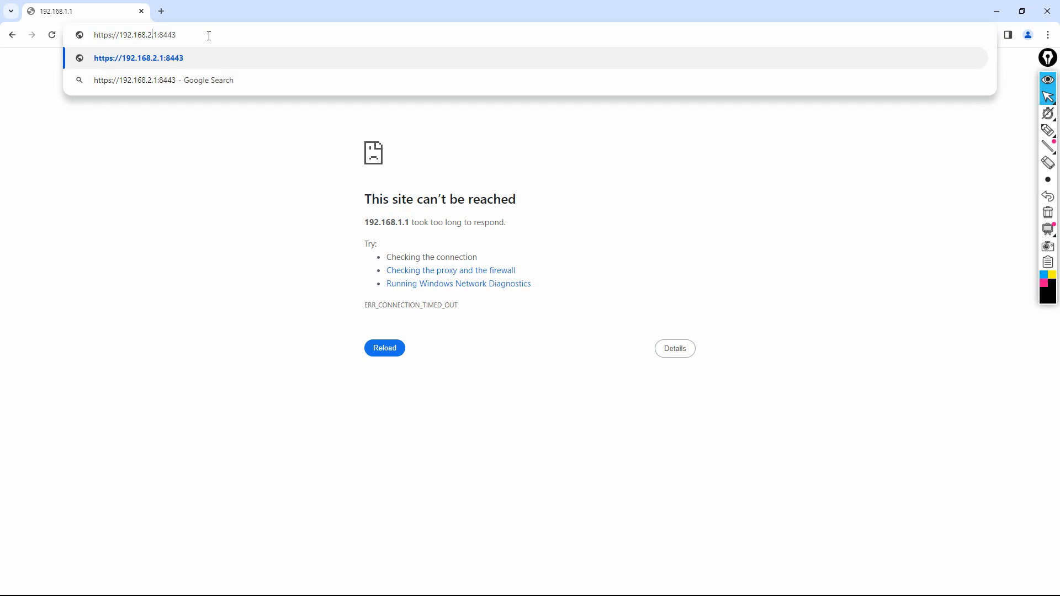
{"action": "key", "text": "BackSpace"}
{"action": "key", "text": "BackSpace"}
{"action": "type", "text": "99"}
{"action": "key", "text": "Return"}
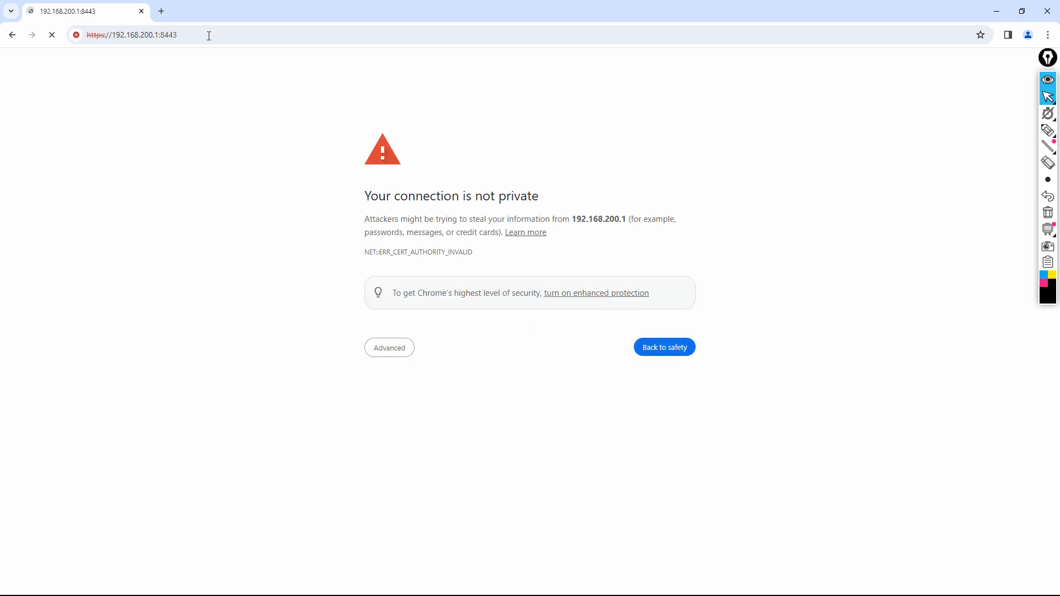
- Bypass the certificate warning and log in to the router as admin
{"action": "left_click", "coordinate": [393, 355]}
{"action": "left_click", "coordinate": [441, 437]}
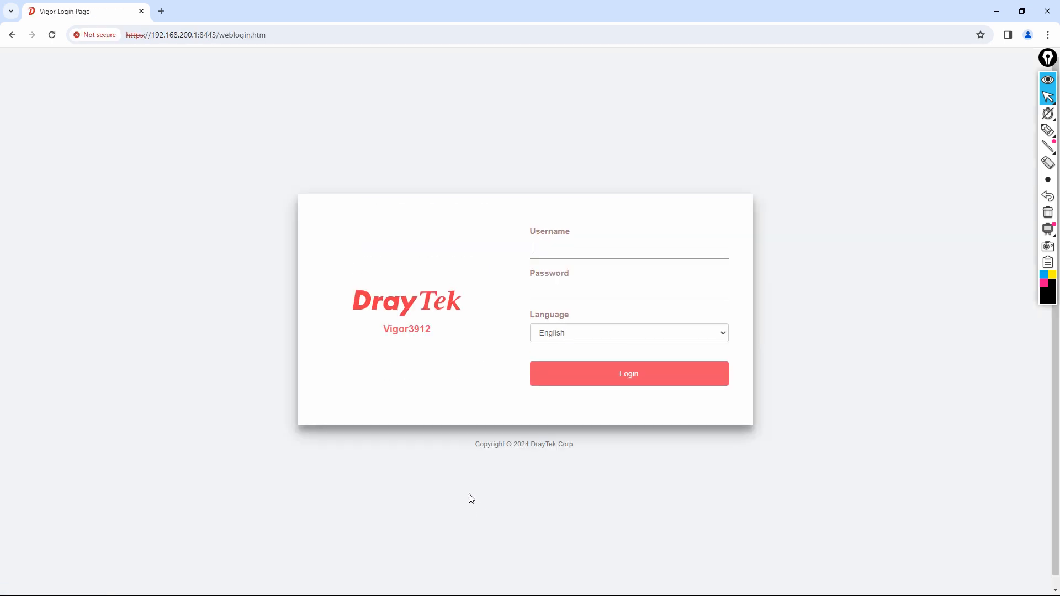
{"action": "left_click", "coordinate": [601, 249]}
{"action": "type", "text": "admin"}
{"action": "key", "text": "Tab"}
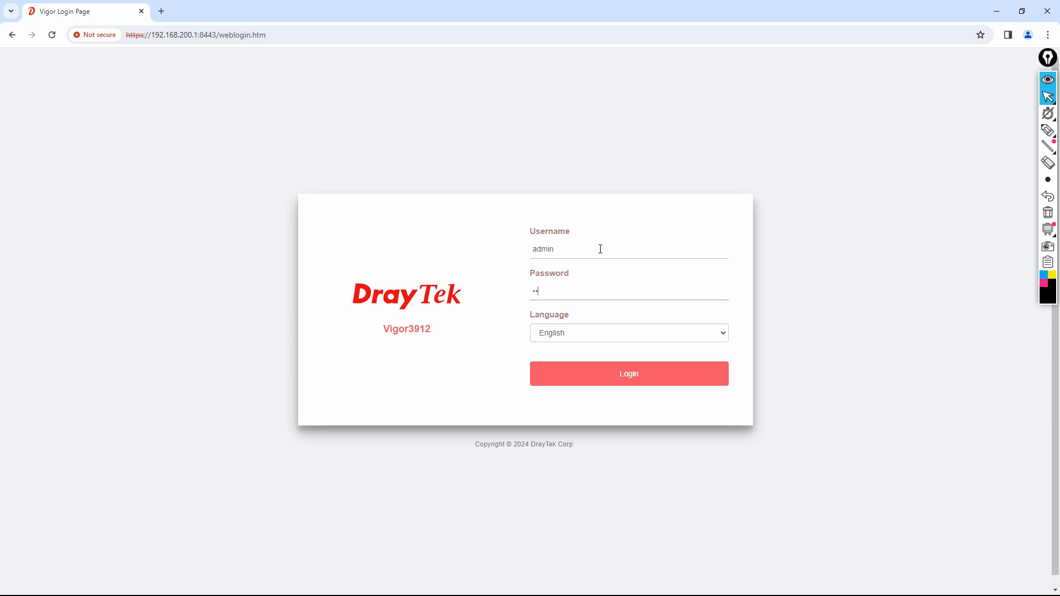
{"action": "key", "text": "Return"}
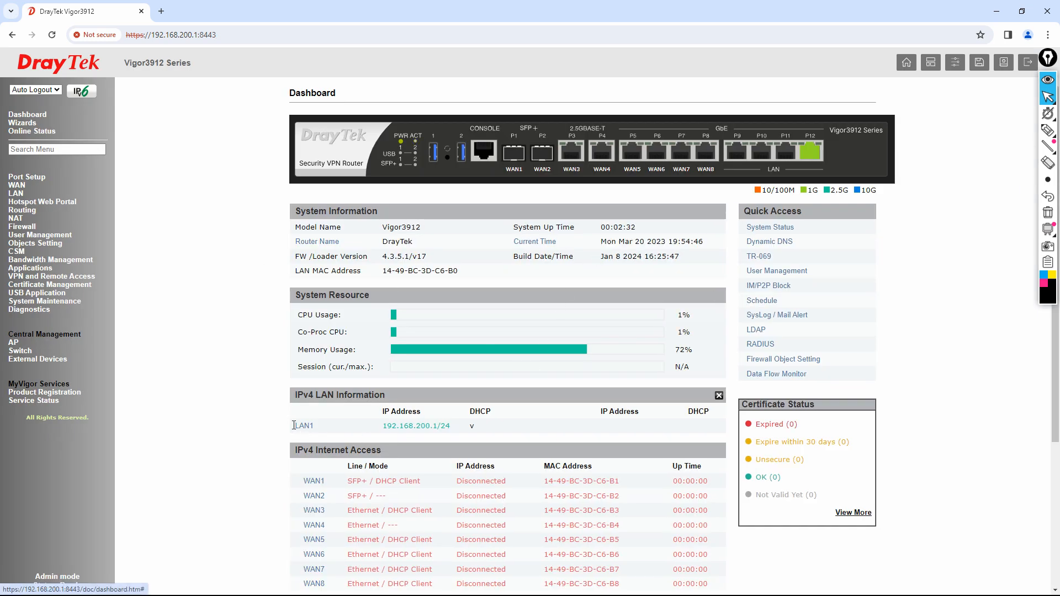
- Circle the LAN1 192.168.200.1/24 row, clear the ink, and minimise the browser
{"action": "left_click", "coordinate": [1048, 130]}
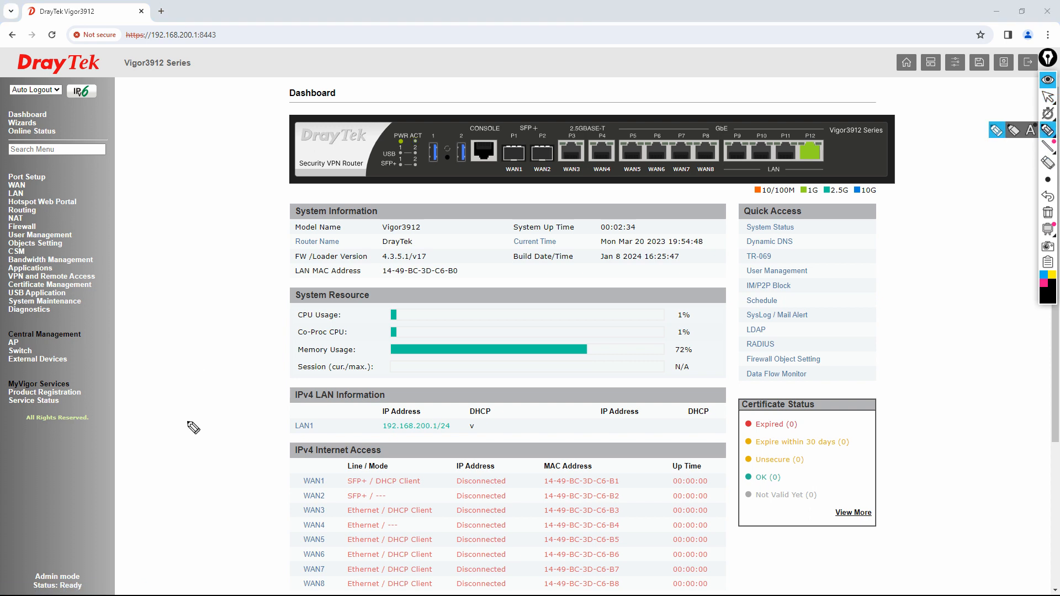
{"action": "mouse_move", "coordinate": [286, 420]}
{"action": "left_mouse_down"}
{"action": "mouse_move", "coordinate": [390, 448]}
{"action": "mouse_move", "coordinate": [500, 445]}
{"action": "mouse_move", "coordinate": [439, 409]}
{"action": "mouse_move", "coordinate": [293, 401]}
{"action": "left_mouse_up"}
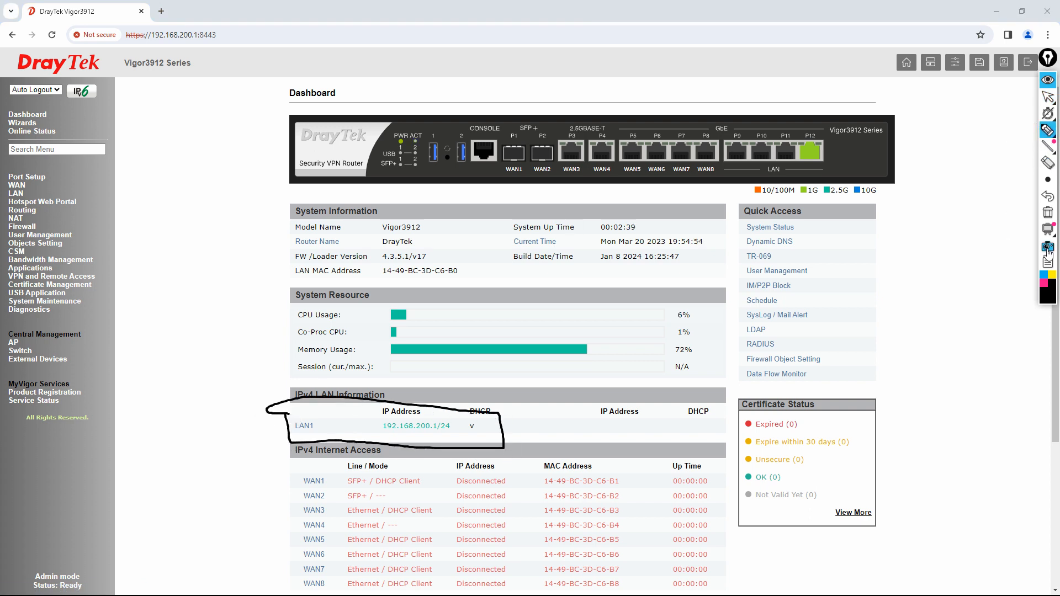
{"action": "left_click", "coordinate": [1048, 213]}
{"action": "left_click", "coordinate": [1048, 97]}
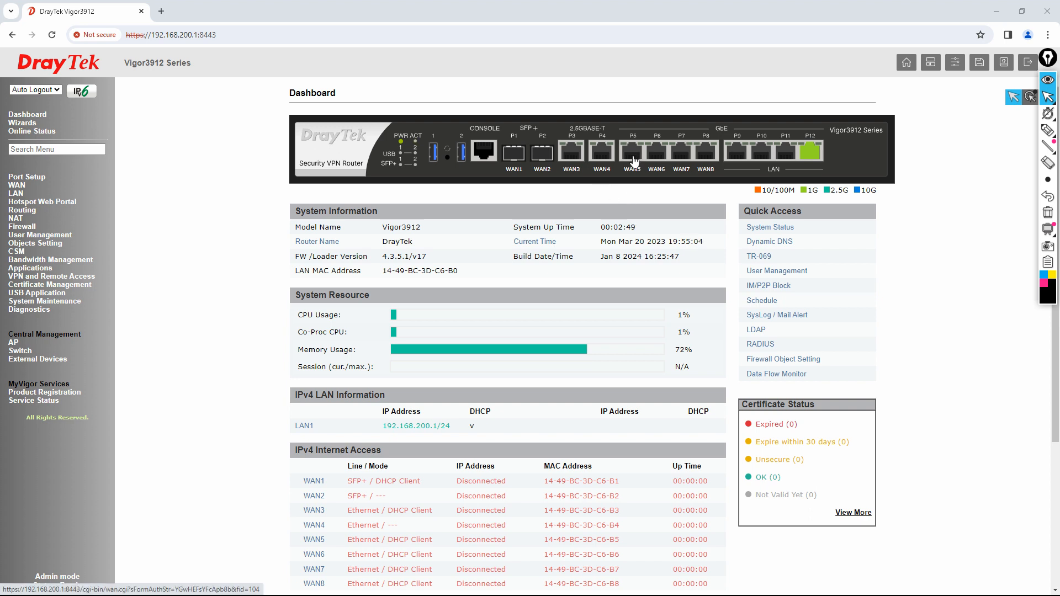
{"action": "left_click", "coordinate": [996, 11]}
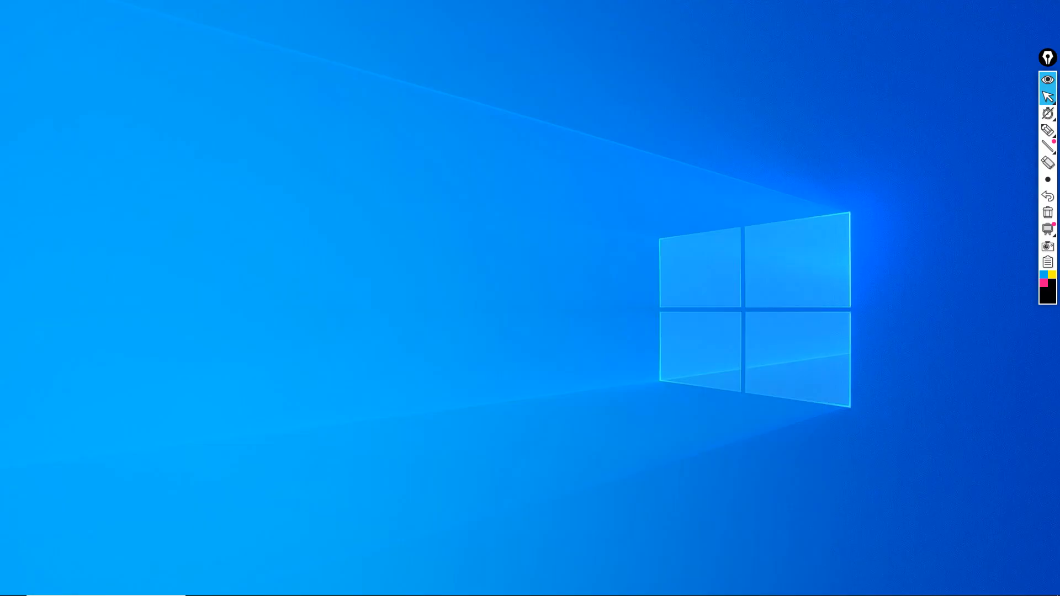
{"action": "left_click", "coordinate": [472, 587]}
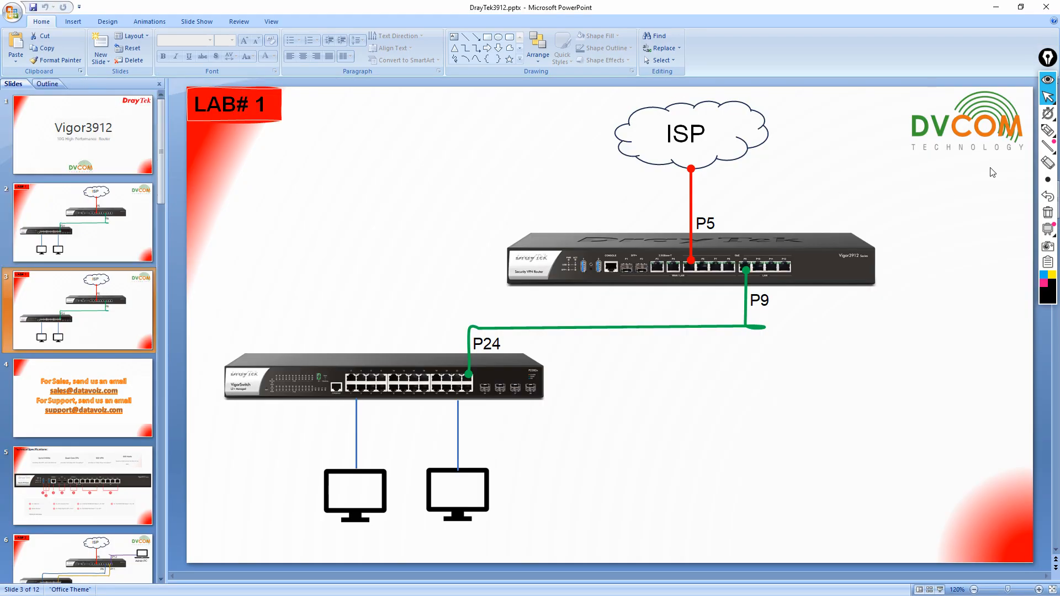
{"action": "left_click", "coordinate": [1047, 130]}
{"action": "mouse_move", "coordinate": [737, 211]}
{"action": "left_mouse_down"}
{"action": "mouse_move", "coordinate": [719, 208]}
{"action": "mouse_move", "coordinate": [684, 230]}
{"action": "mouse_move", "coordinate": [733, 222]}
{"action": "mouse_move", "coordinate": [713, 208]}
{"action": "left_mouse_up"}
{"action": "left_click", "coordinate": [1048, 213]}
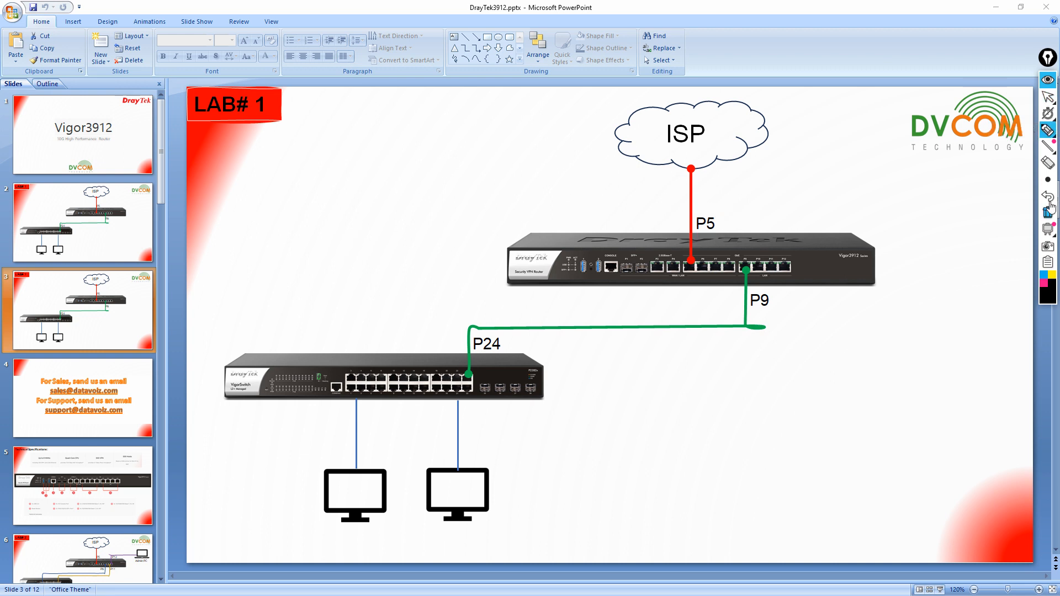
{"action": "left_click", "coordinate": [1048, 96]}
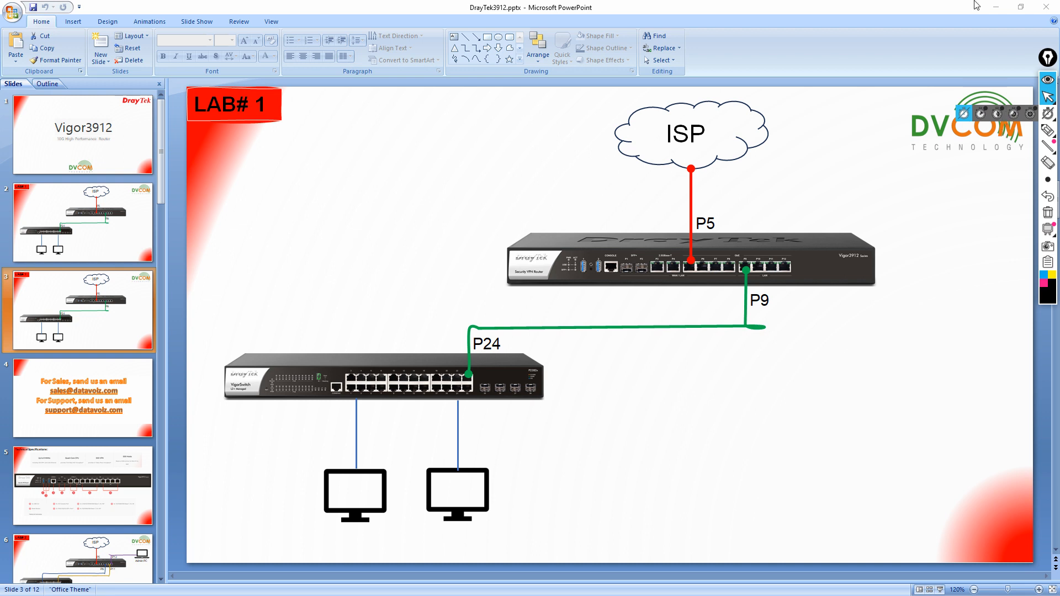
{"action": "left_click", "coordinate": [999, 7]}
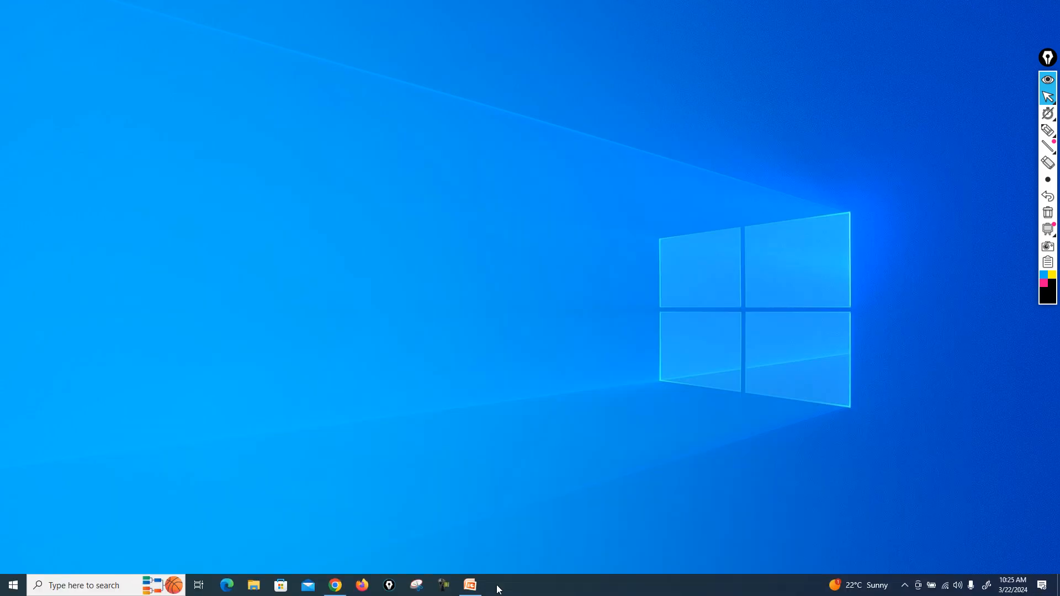
- Restore the dashboard, mark WAN5's DHCP Client mode and 192.168.254.137, then minimise it
{"action": "left_click", "coordinate": [336, 585]}
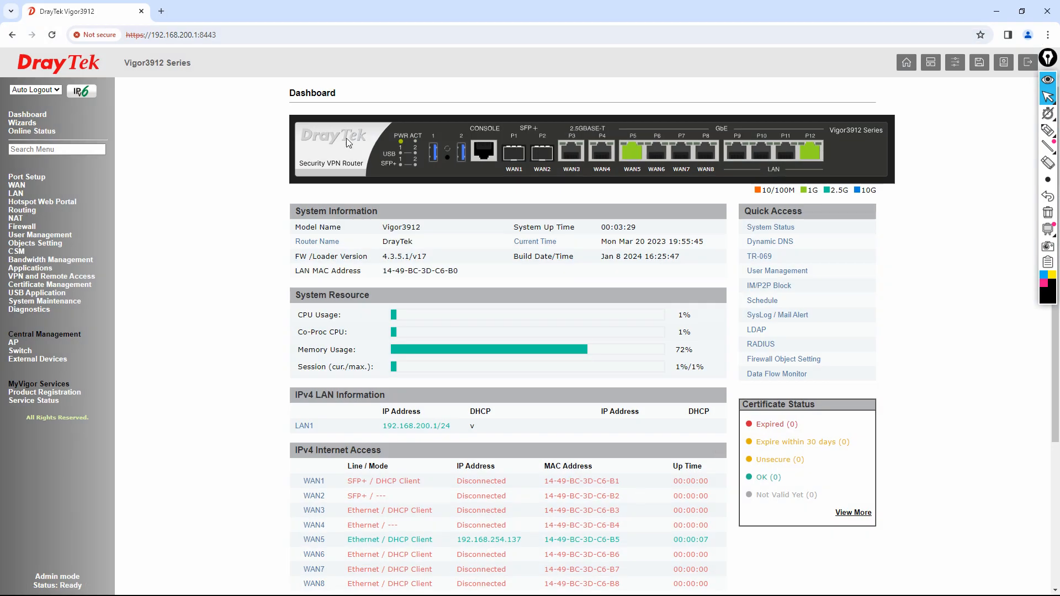
{"action": "scroll", "coordinate": [533, 473], "scroll_direction": "down", "scroll_amount": 2}
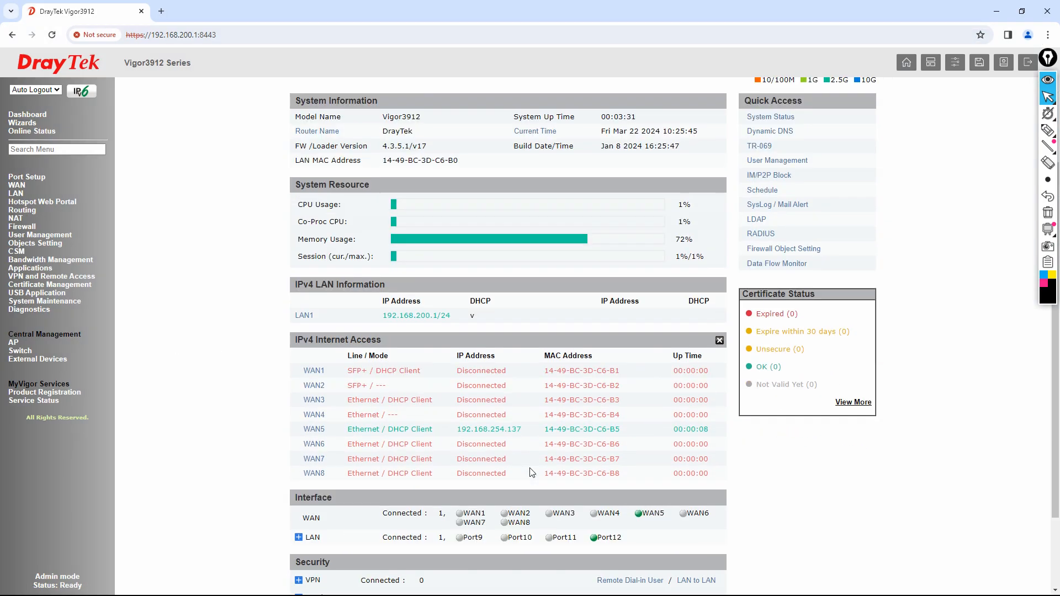
{"action": "left_click", "coordinate": [1048, 130]}
{"action": "left_click_drag", "start_coordinate": [302, 436], "coordinate": [323, 436]}
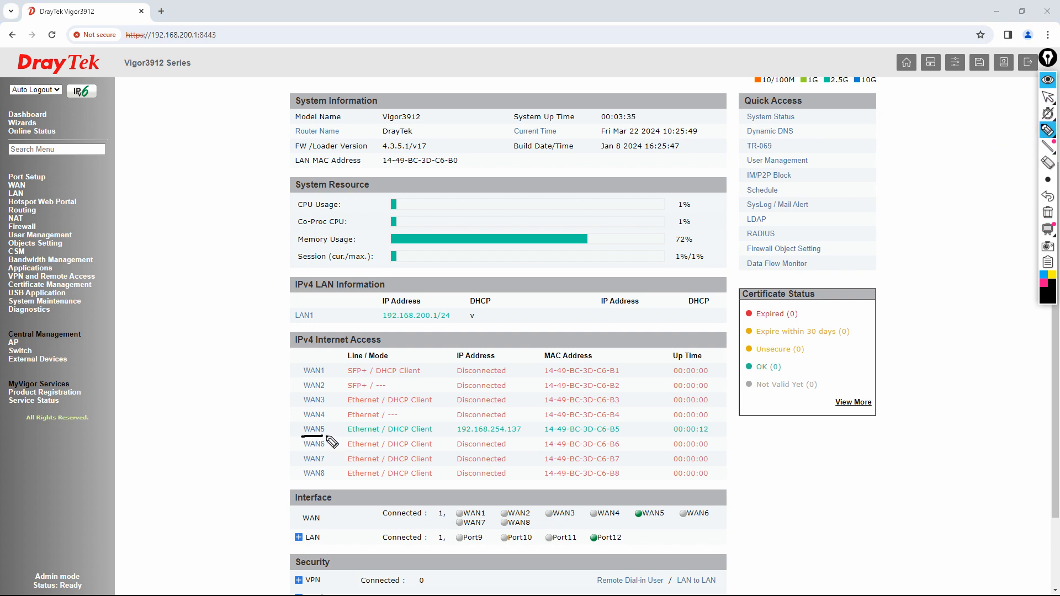
{"action": "mouse_move", "coordinate": [388, 436]}
{"action": "left_mouse_down"}
{"action": "mouse_move", "coordinate": [439, 436]}
{"action": "mouse_move", "coordinate": [418, 420]}
{"action": "mouse_move", "coordinate": [363, 436]}
{"action": "mouse_move", "coordinate": [374, 437]}
{"action": "left_mouse_up"}
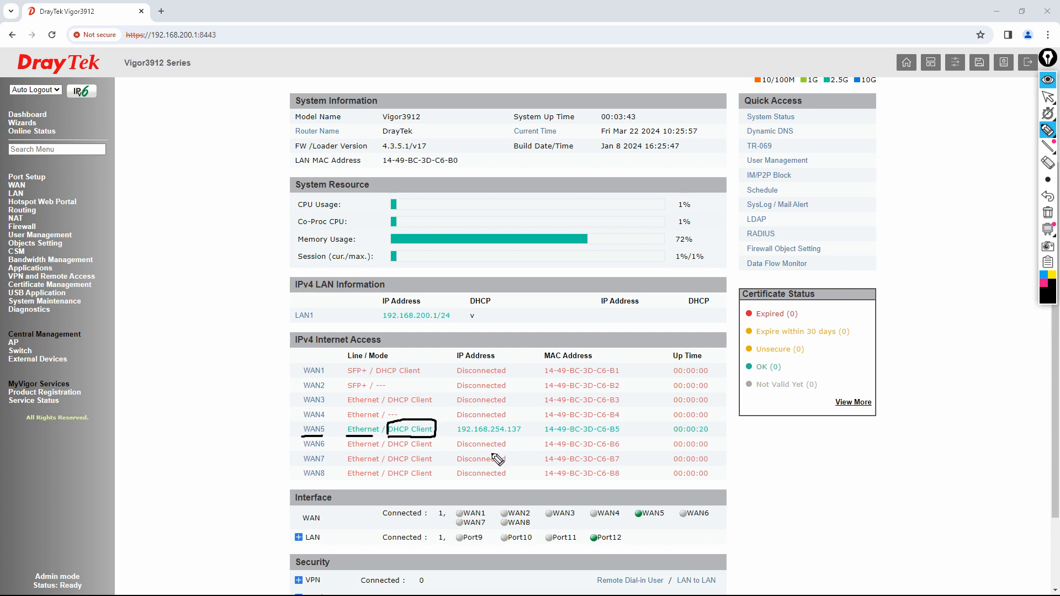
{"action": "mouse_move", "coordinate": [458, 436]}
{"action": "left_mouse_down"}
{"action": "mouse_move", "coordinate": [522, 437]}
{"action": "mouse_move", "coordinate": [521, 426]}
{"action": "mouse_move", "coordinate": [451, 424]}
{"action": "mouse_move", "coordinate": [453, 435]}
{"action": "left_mouse_up"}
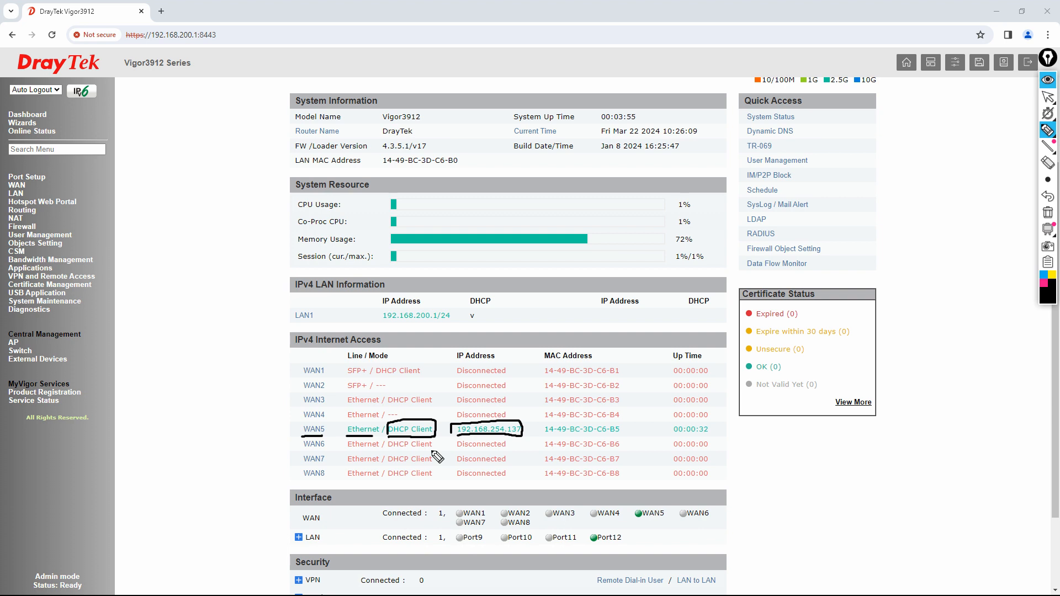
{"action": "left_click", "coordinate": [1048, 213]}
{"action": "left_click", "coordinate": [1049, 98]}
{"action": "left_click", "coordinate": [997, 11]}
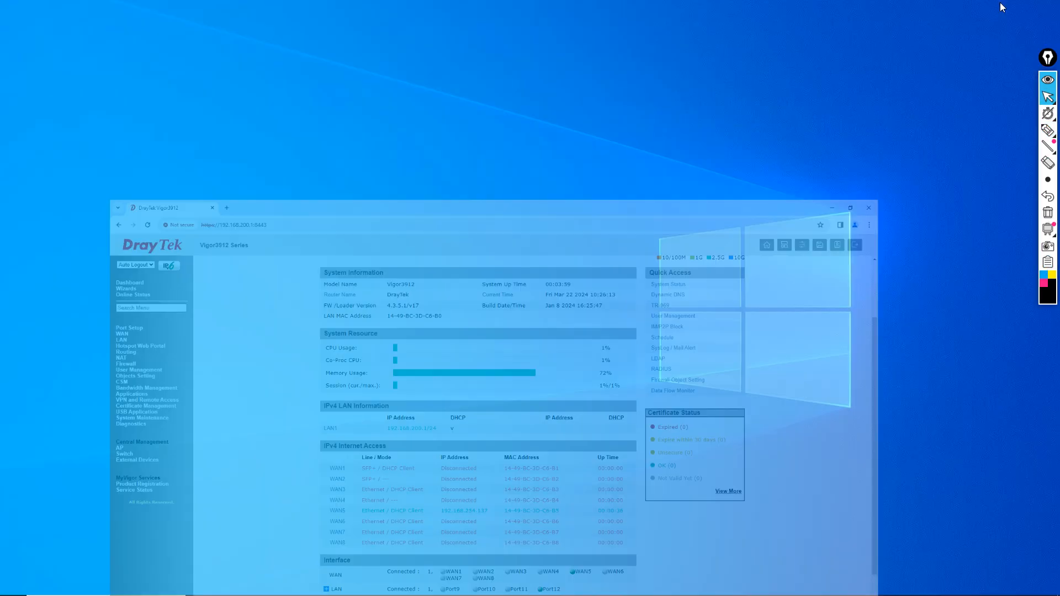
- Restore DrayTek3912.pptx on the LAB# 1 topology slide and pick the highlighter
{"action": "left_click", "coordinate": [470, 585]}
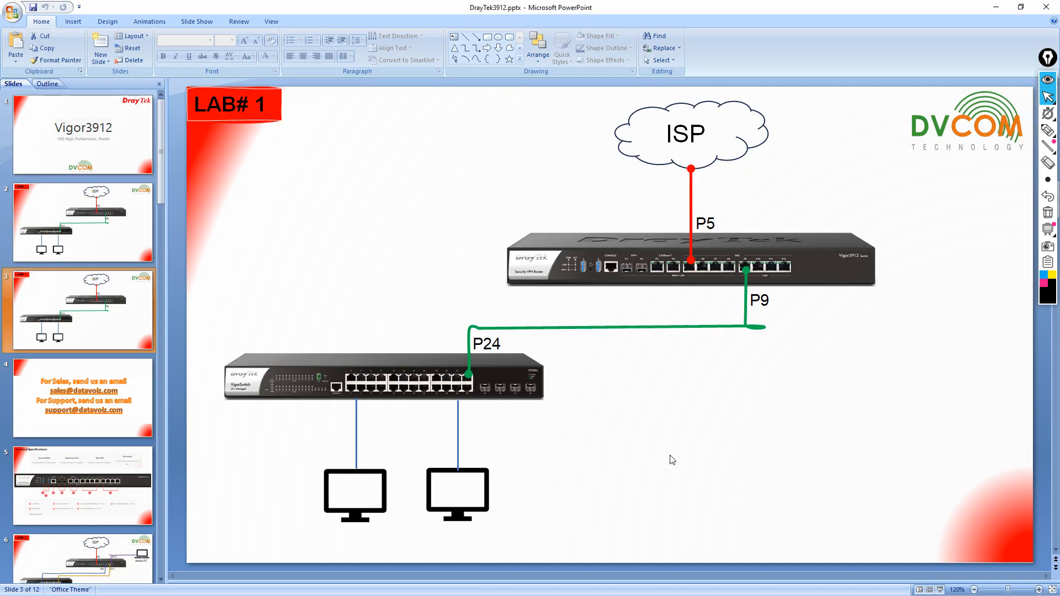
{"action": "left_click", "coordinate": [1046, 131]}
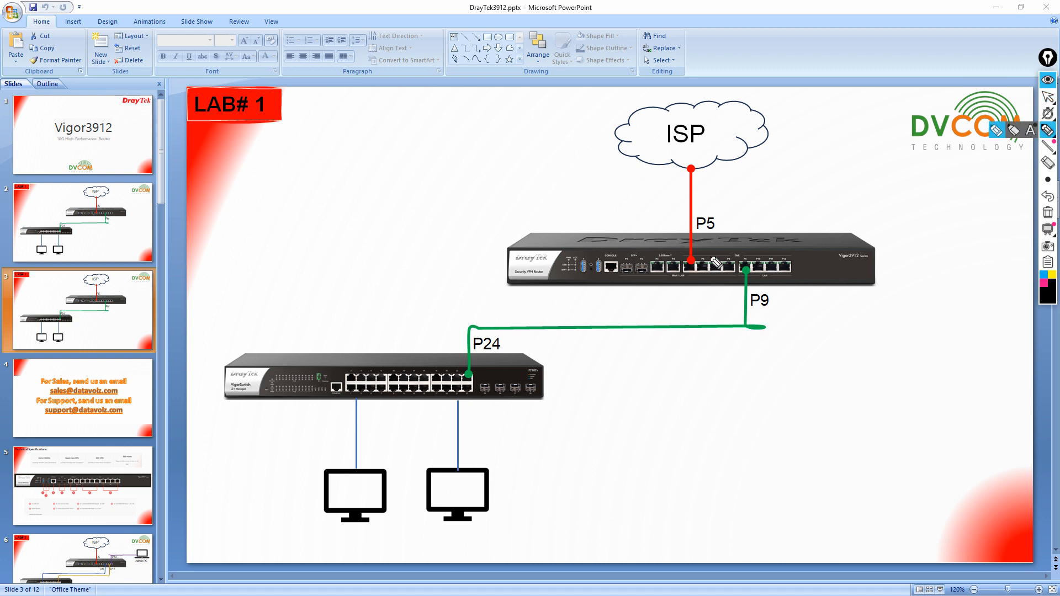
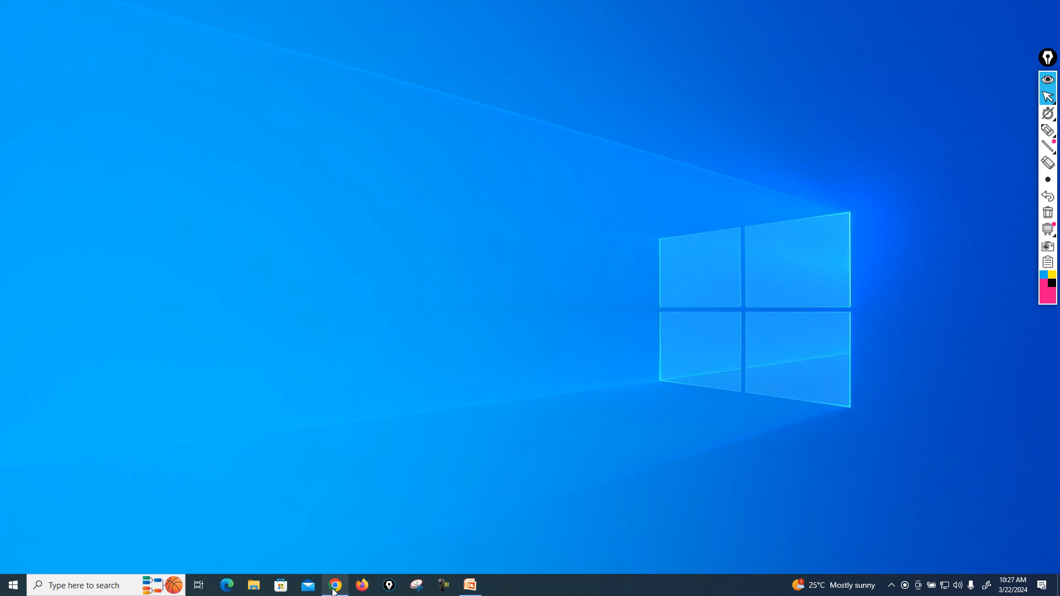
- Highlight WAN5's 192.168.254.137, then open WAN > General Setup and the WAN5 entry
{"action": "double_click", "coordinate": [471, 429]}
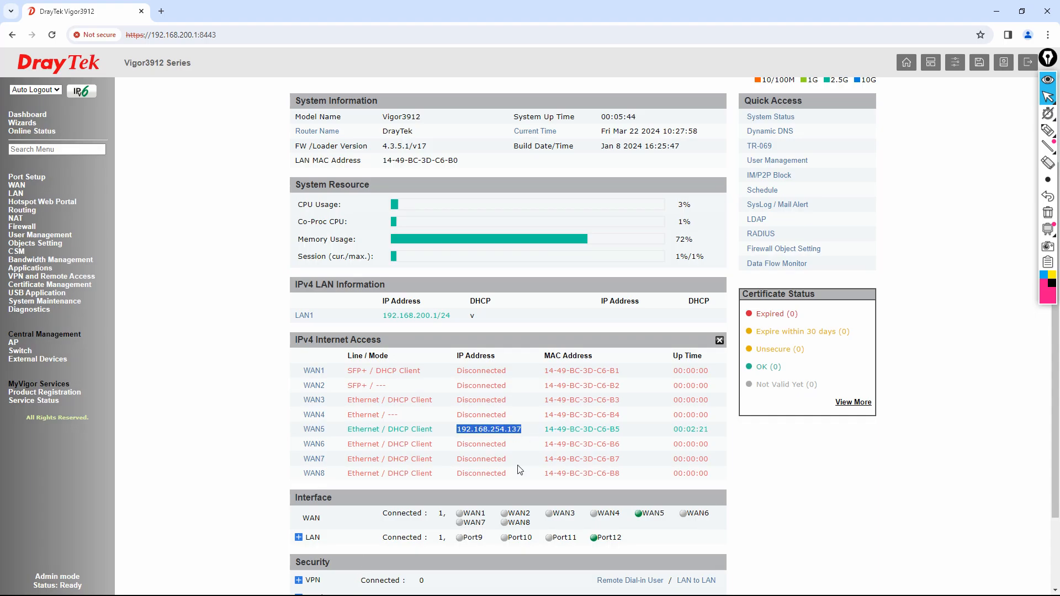
{"action": "left_click", "coordinate": [17, 186]}
{"action": "left_click", "coordinate": [27, 198]}
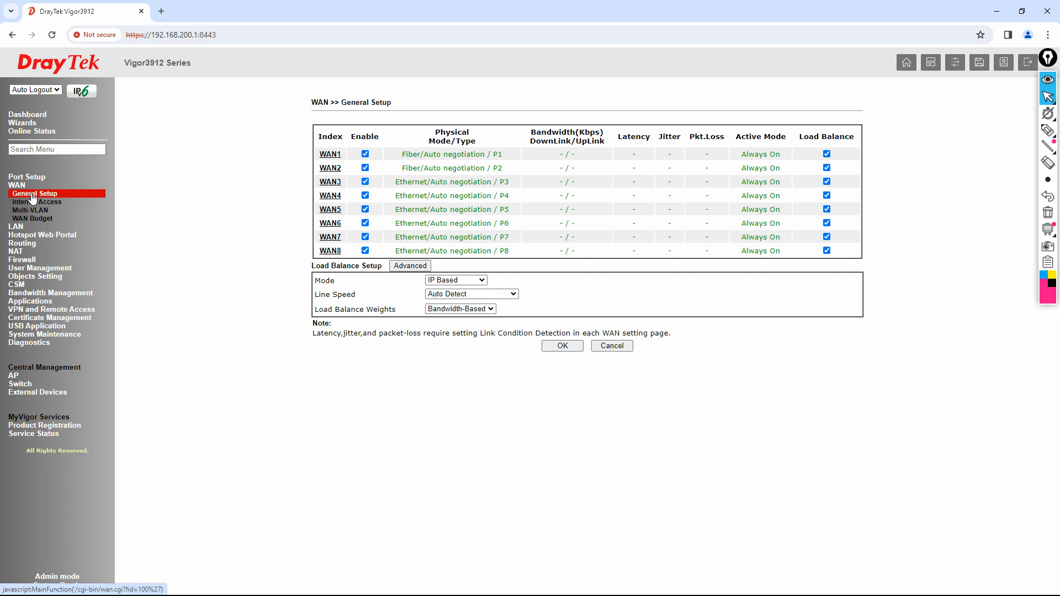
{"action": "left_click", "coordinate": [332, 212]}
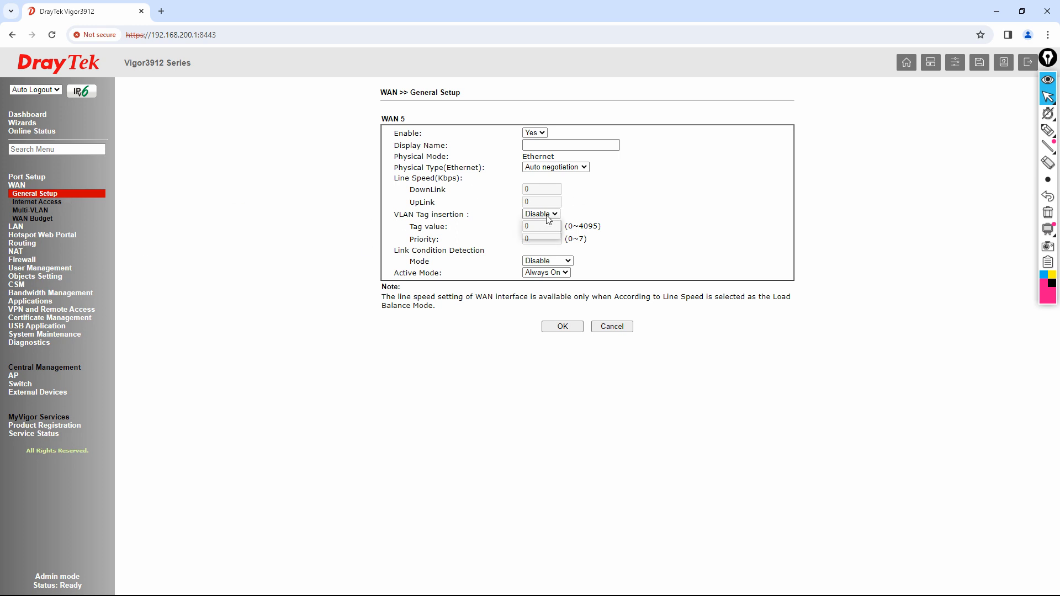
- Switch WAN5's VLAN Tag insertion to Enable, then cancel without saving
{"action": "left_click", "coordinate": [548, 219]}
{"action": "left_click", "coordinate": [405, 217]}
{"action": "left_click_drag", "start_coordinate": [390, 213], "coordinate": [472, 216]}
{"action": "left_click", "coordinate": [473, 218]}
{"action": "left_click_drag", "start_coordinate": [398, 214], "coordinate": [455, 214]}
{"action": "left_click", "coordinate": [541, 215]}
{"action": "left_click", "coordinate": [546, 232]}
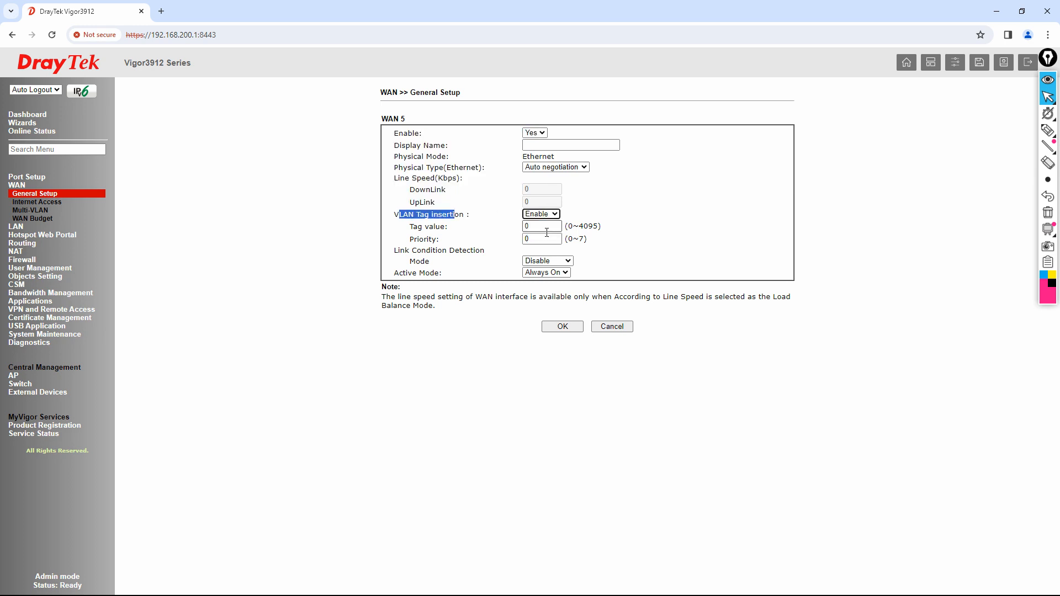
{"action": "key", "text": "Tab"}
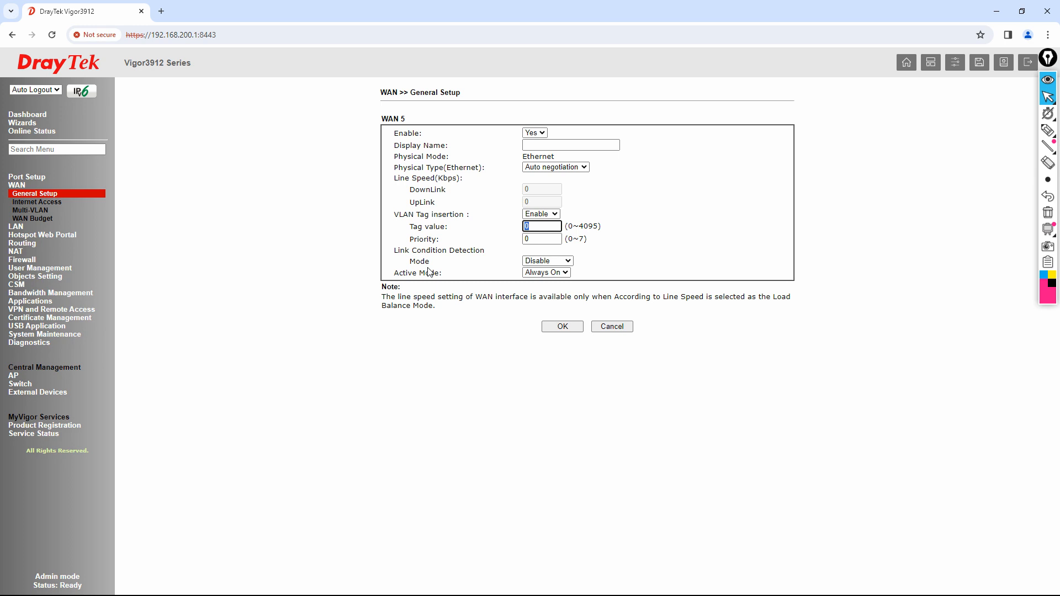
{"action": "left_click_drag", "start_coordinate": [401, 226], "coordinate": [448, 226]}
{"action": "left_click", "coordinate": [620, 329]}
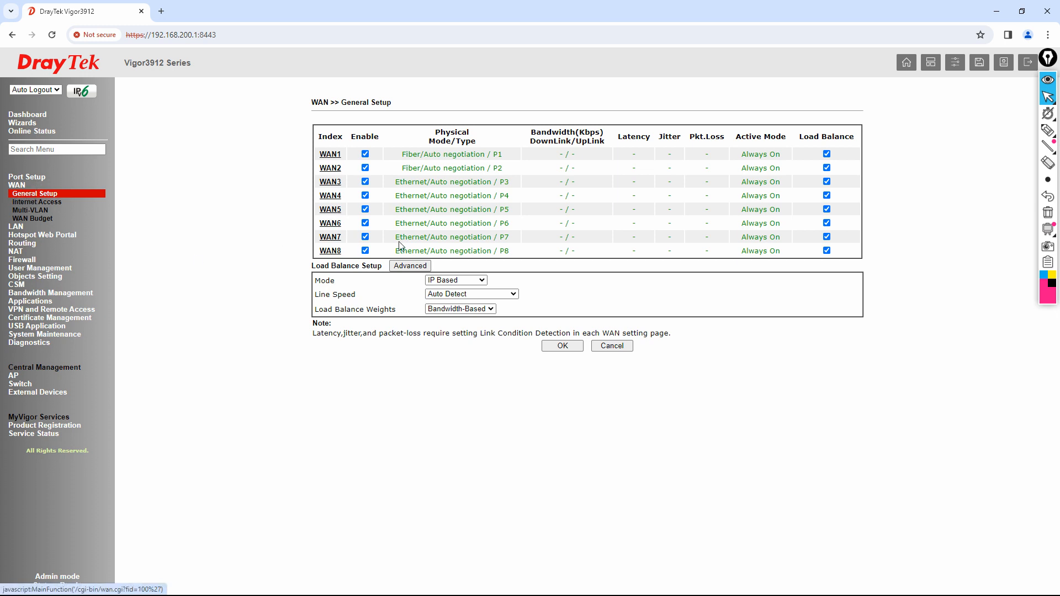
- In WAN > Internet Access, point out WAN5 on port P5 and open its Details Page
{"action": "left_click", "coordinate": [47, 203]}
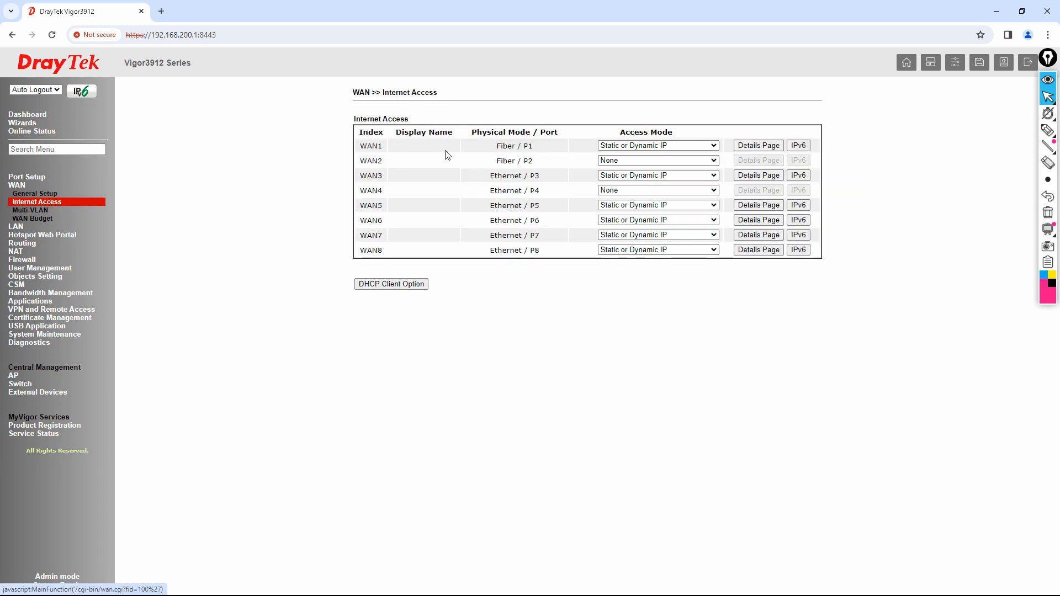
{"action": "left_click_drag", "start_coordinate": [378, 205], "coordinate": [389, 206]}
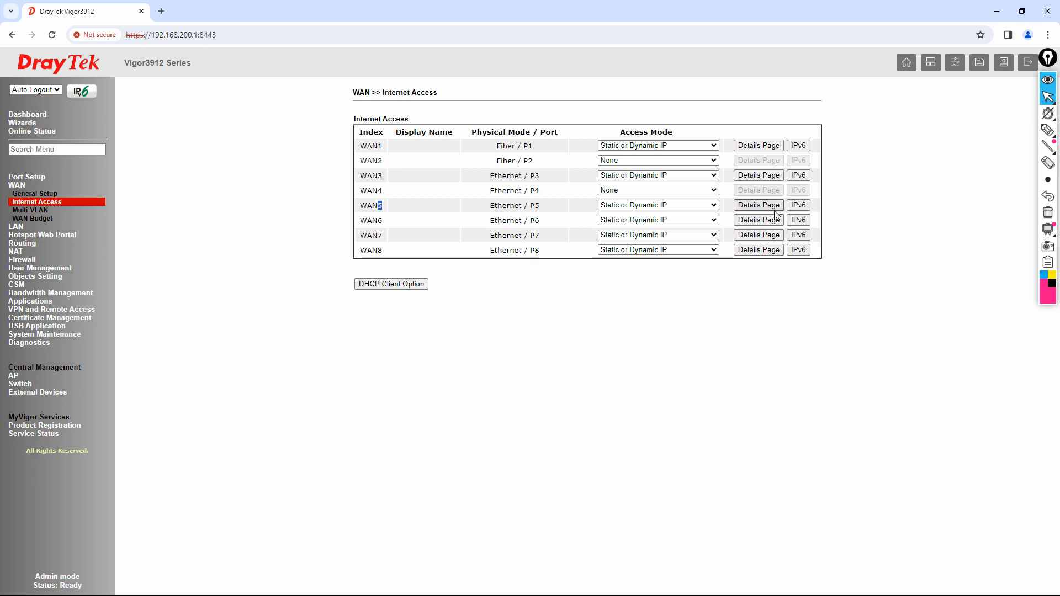
{"action": "left_click_drag", "start_coordinate": [530, 206], "coordinate": [536, 205]}
{"action": "left_click", "coordinate": [763, 208]}
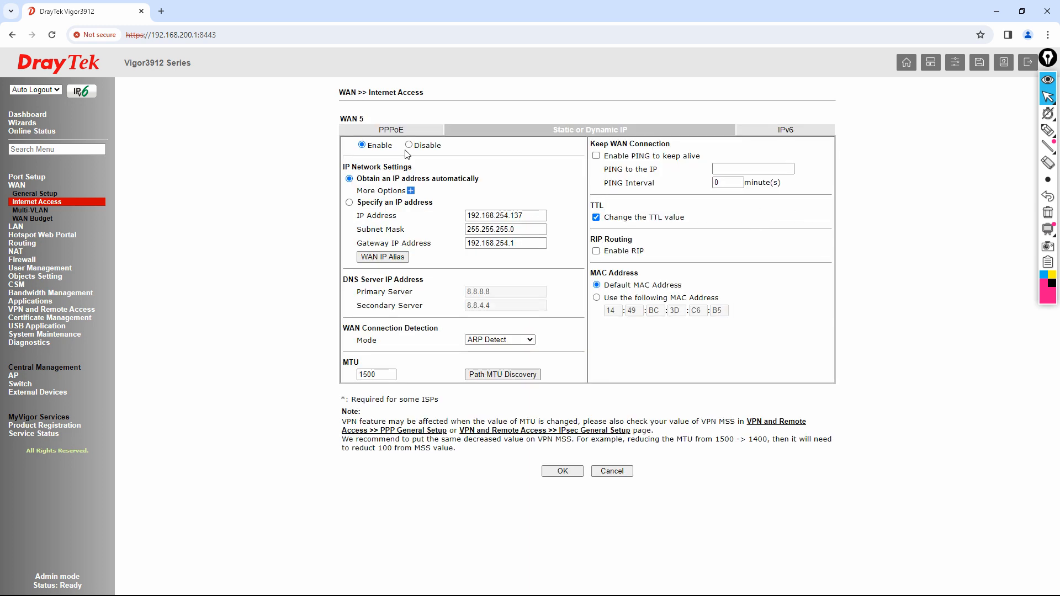
{"action": "left_click", "coordinate": [406, 130]}
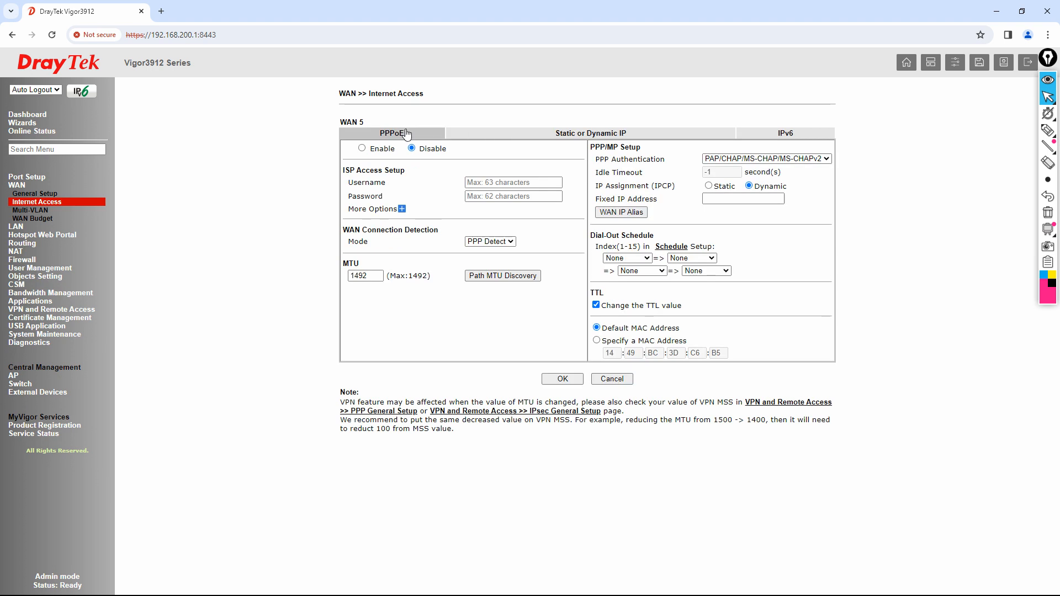
{"action": "left_click", "coordinate": [523, 135]}
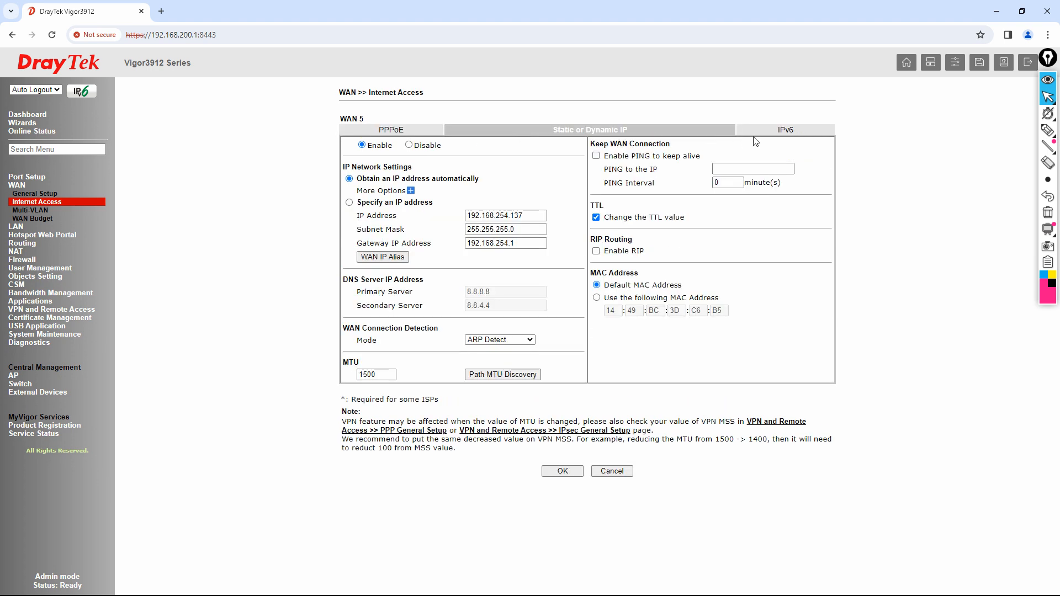
{"action": "left_click", "coordinate": [393, 132]}
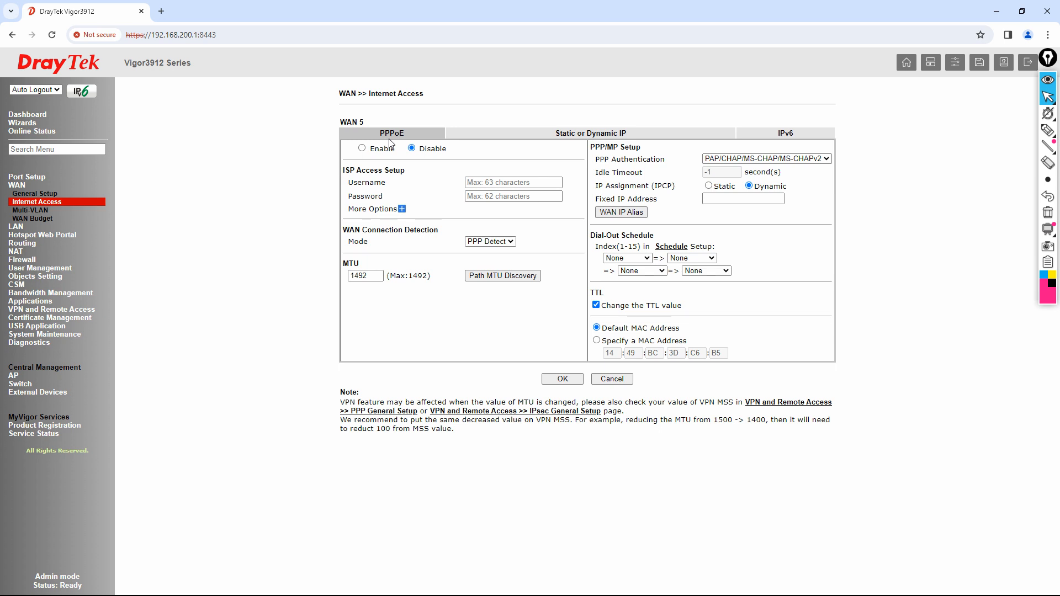
{"action": "left_click", "coordinate": [491, 183]}
{"action": "left_click", "coordinate": [496, 199]}
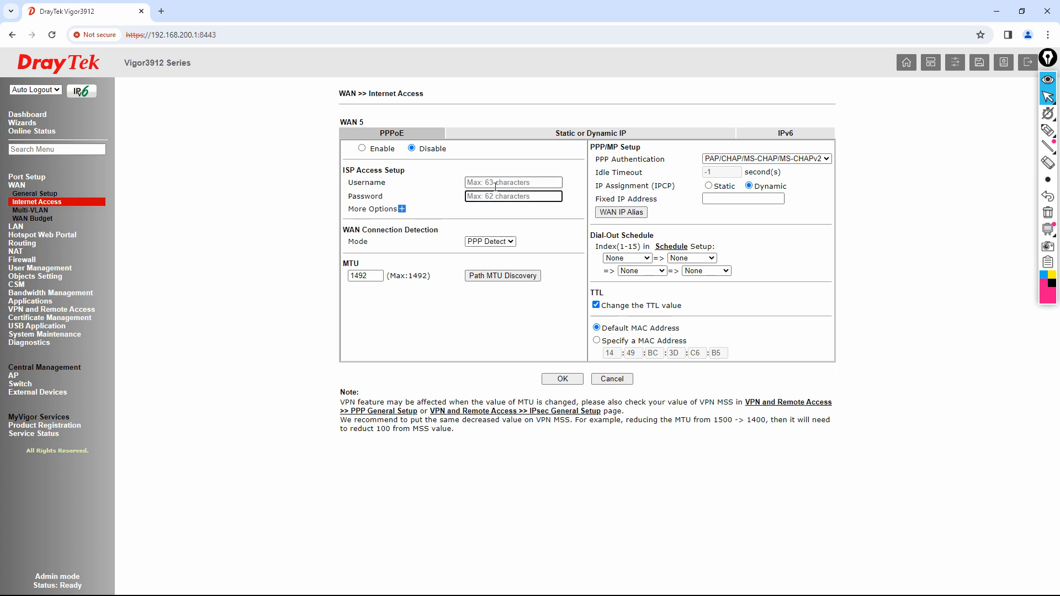
{"action": "left_click", "coordinate": [495, 186]}
{"action": "left_click", "coordinate": [496, 196]}
{"action": "left_click", "coordinate": [362, 148]}
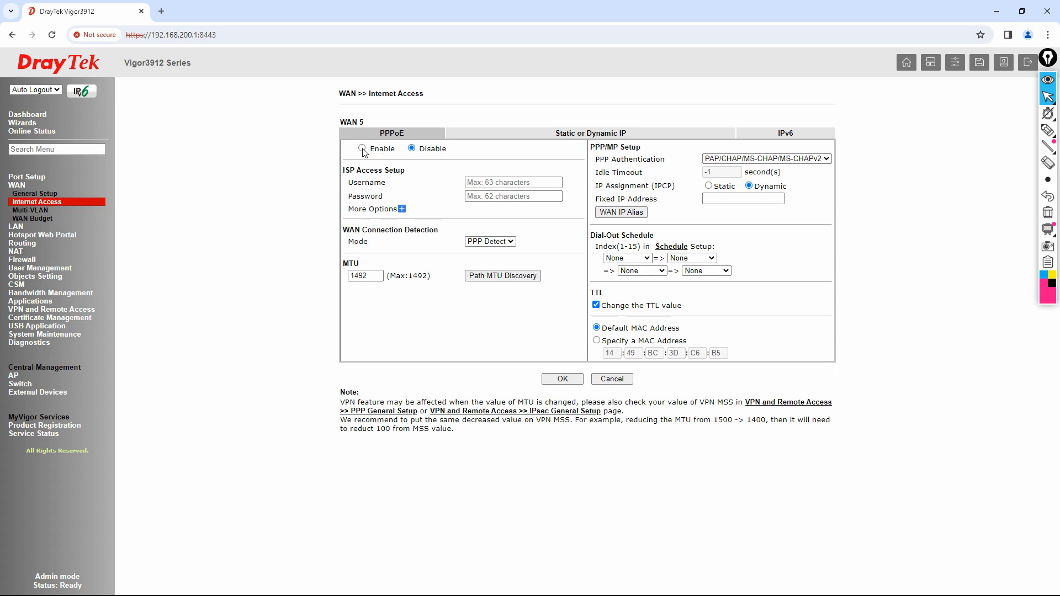
{"action": "left_click", "coordinate": [413, 150]}
{"action": "left_click", "coordinate": [1048, 131]}
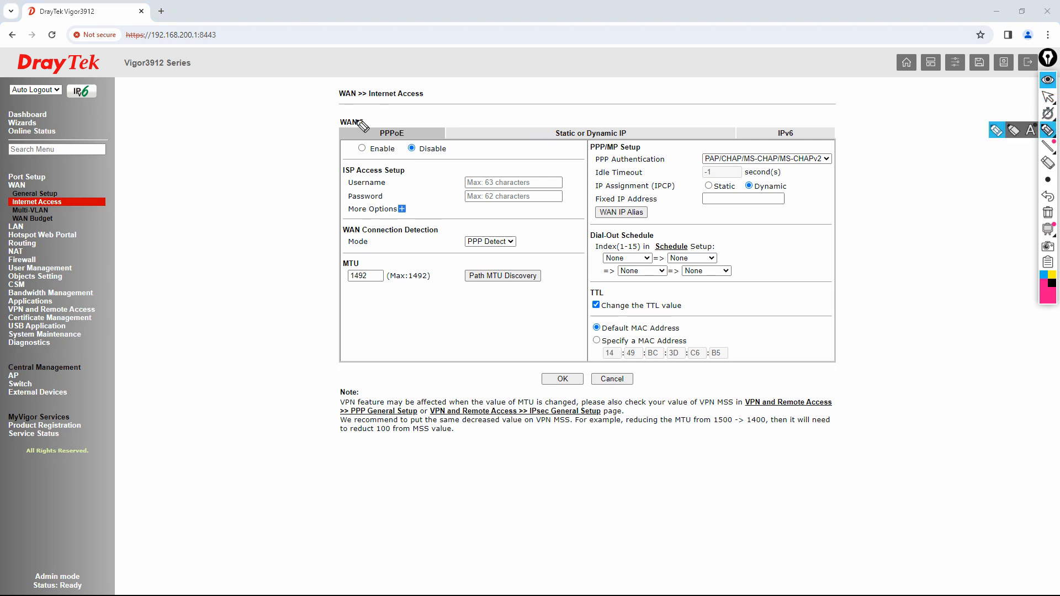
{"action": "mouse_move", "coordinate": [368, 116]}
{"action": "left_mouse_down"}
{"action": "mouse_move", "coordinate": [409, 149]}
{"action": "mouse_move", "coordinate": [382, 162]}
{"action": "left_mouse_up"}
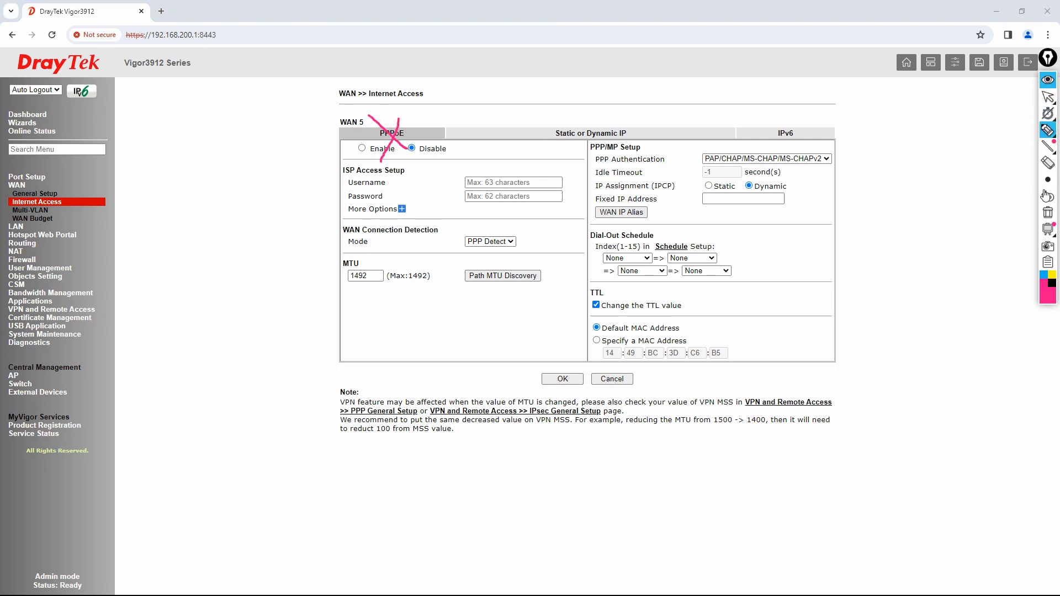
{"action": "left_click", "coordinate": [1048, 212]}
{"action": "left_click", "coordinate": [1014, 99]}
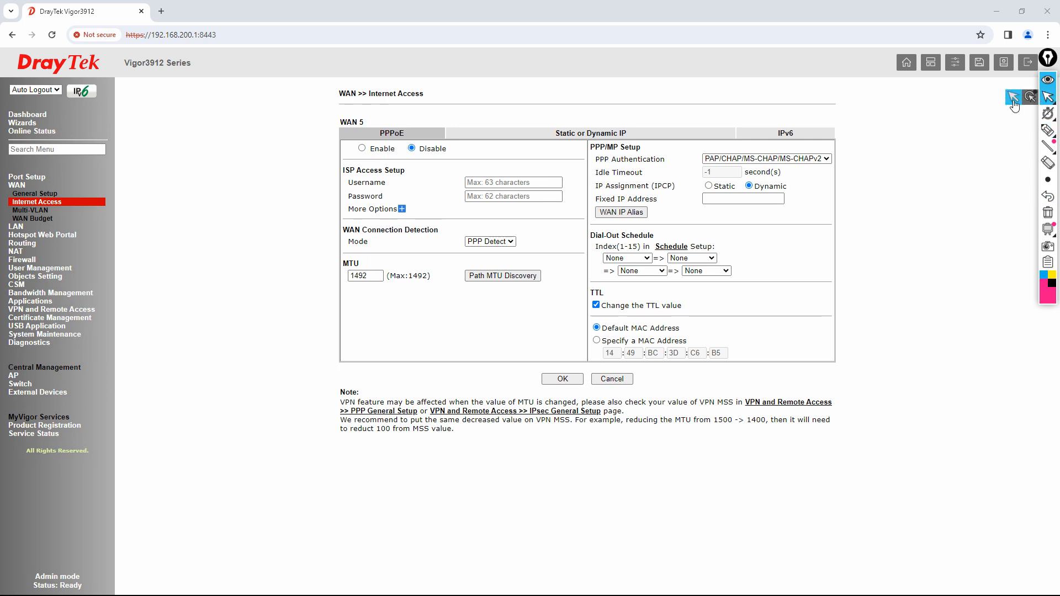
{"action": "left_click", "coordinate": [617, 134]}
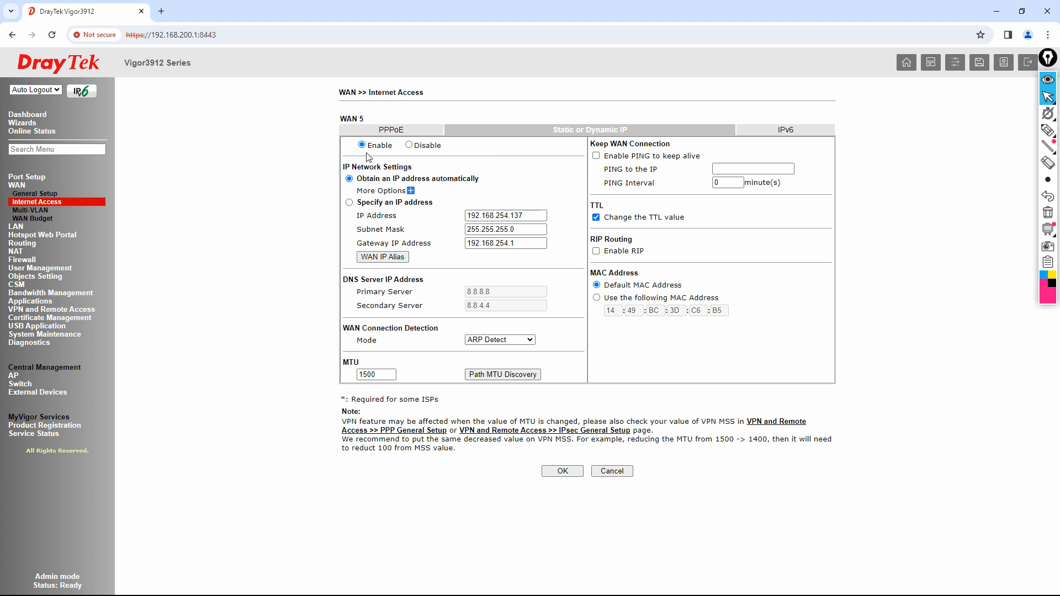
{"action": "left_click", "coordinate": [409, 145]}
{"action": "left_click", "coordinate": [362, 145]}
{"action": "left_click", "coordinate": [1048, 130]}
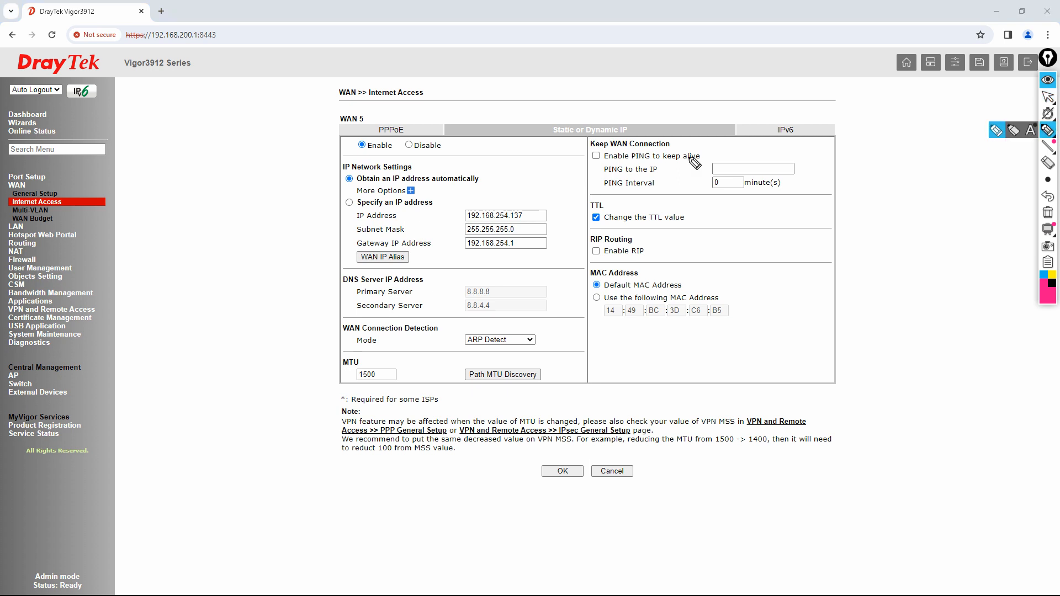
{"action": "mouse_move", "coordinate": [357, 184]}
{"action": "left_mouse_down"}
{"action": "mouse_move", "coordinate": [467, 185]}
{"action": "mouse_move", "coordinate": [504, 161]}
{"action": "left_mouse_up"}
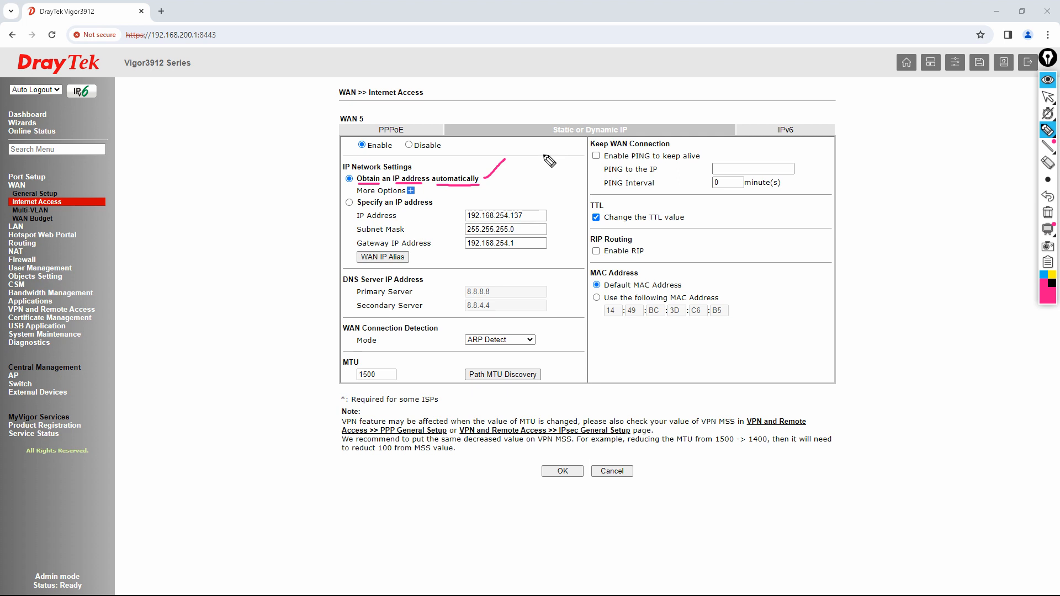
{"action": "mouse_move", "coordinate": [547, 199]}
{"action": "left_mouse_down"}
{"action": "mouse_move", "coordinate": [464, 203]}
{"action": "mouse_move", "coordinate": [472, 258]}
{"action": "mouse_move", "coordinate": [552, 247]}
{"action": "mouse_move", "coordinate": [544, 205]}
{"action": "left_mouse_up"}
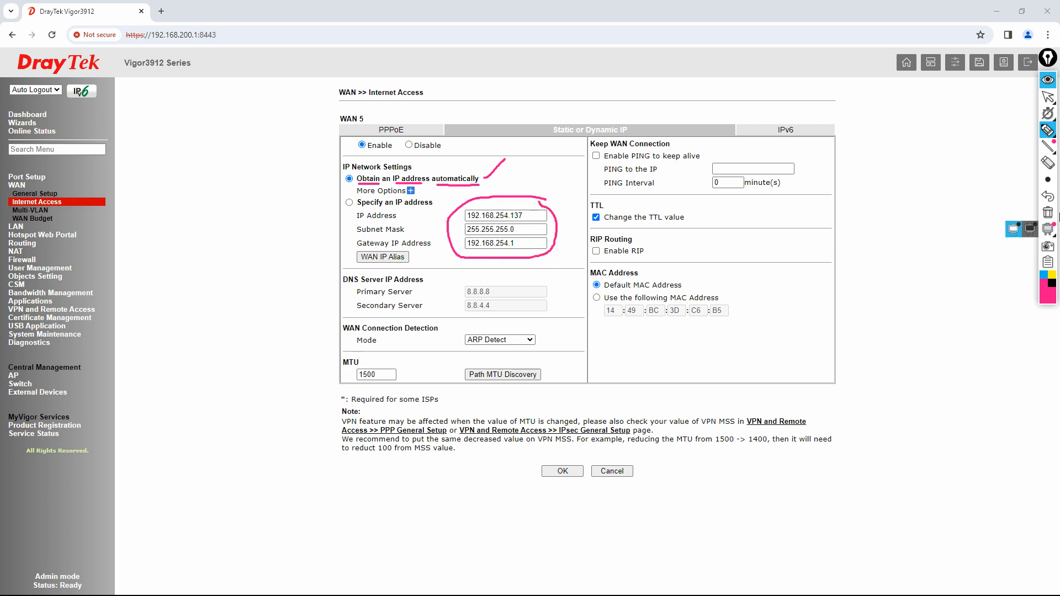
{"action": "left_click", "coordinate": [1048, 213]}
{"action": "left_click", "coordinate": [1047, 96]}
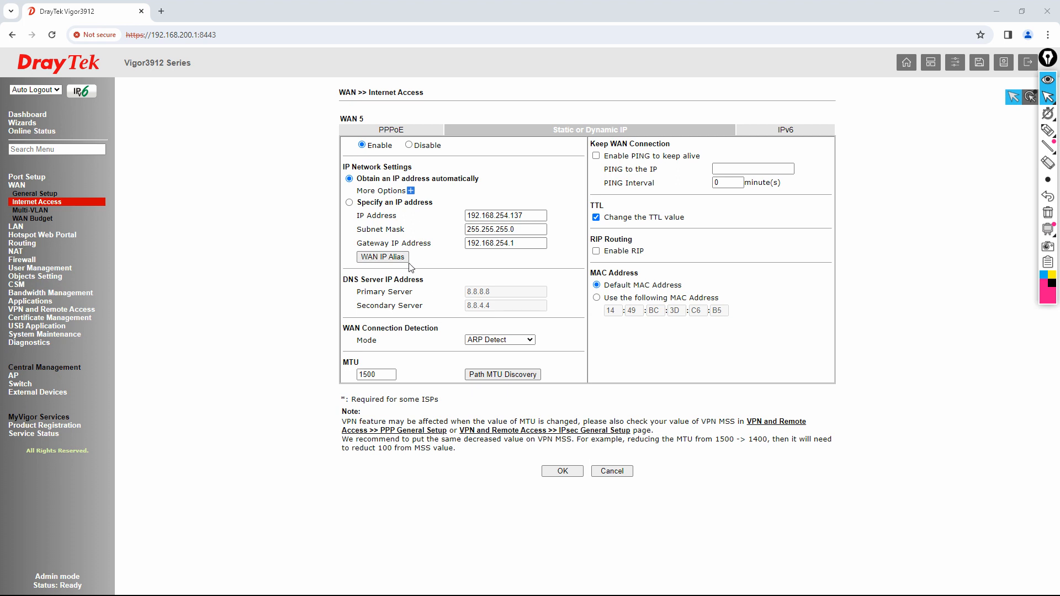
{"action": "left_click", "coordinate": [349, 202]}
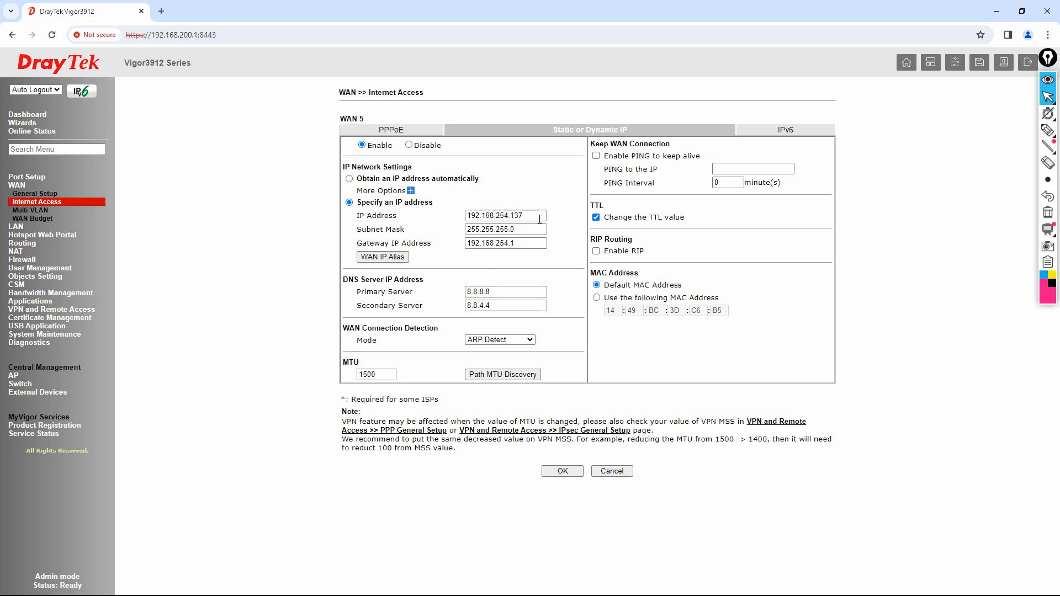
{"action": "left_click_drag", "start_coordinate": [540, 216], "coordinate": [485, 222]}
{"action": "key", "text": "Tab"}
{"action": "key", "text": "Tab"}
{"action": "left_click_drag", "start_coordinate": [510, 290], "coordinate": [416, 301]}
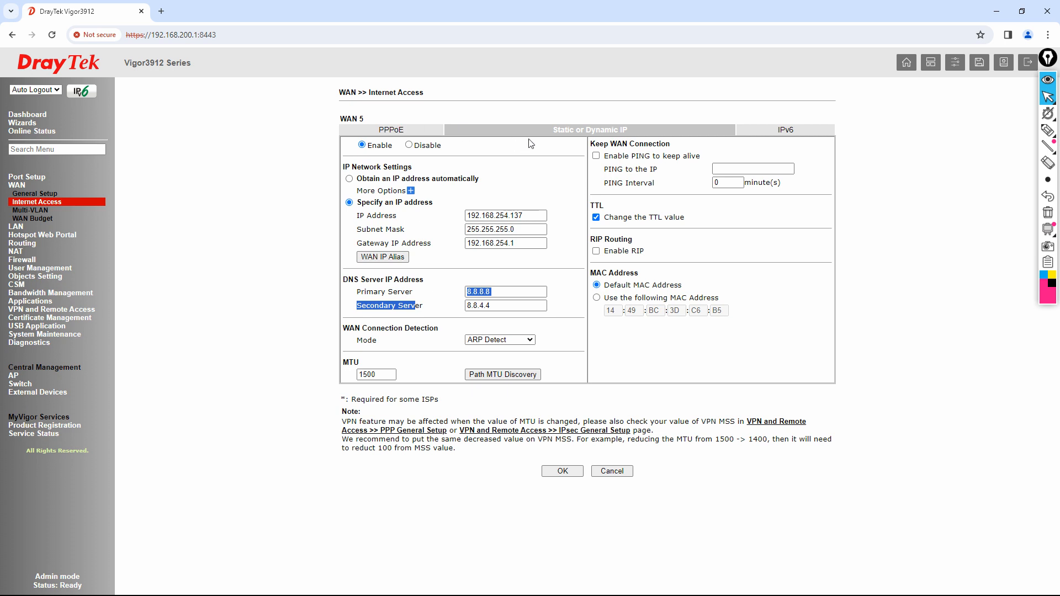
{"action": "left_click", "coordinate": [349, 179]}
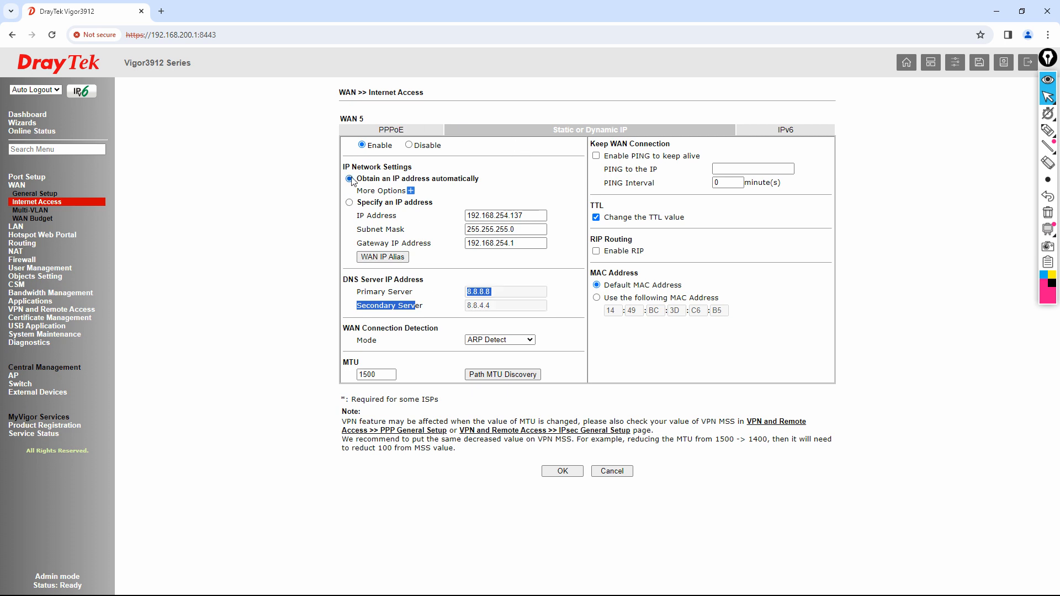
- Under More Options change the DHCP hostname to DVCOM Vigor3912 and save with OK
{"action": "left_click_drag", "start_coordinate": [373, 182], "coordinate": [493, 183]}
{"action": "left_click", "coordinate": [411, 191]}
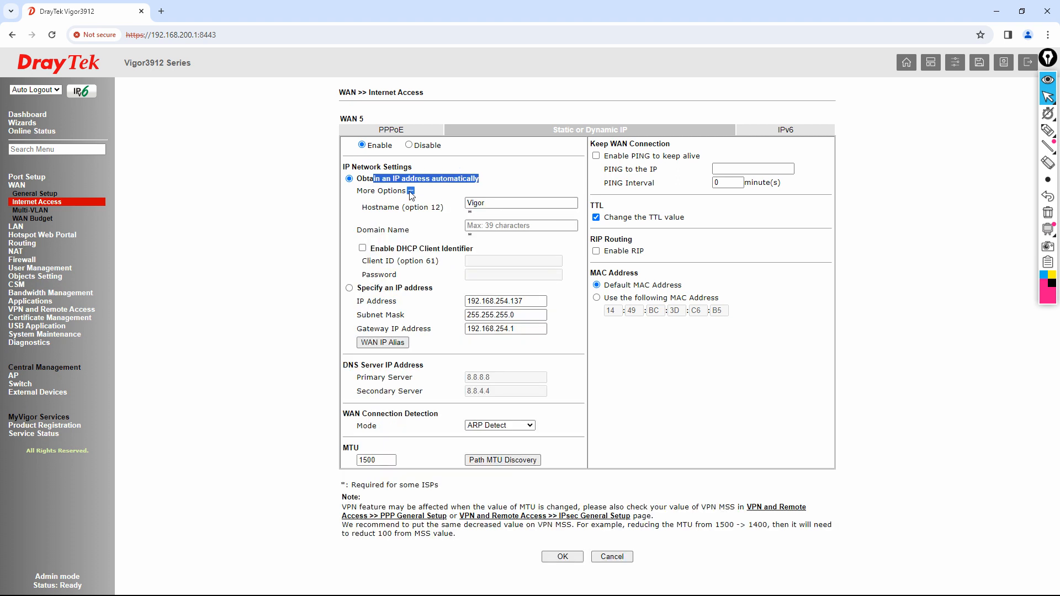
{"action": "double_click", "coordinate": [497, 203]}
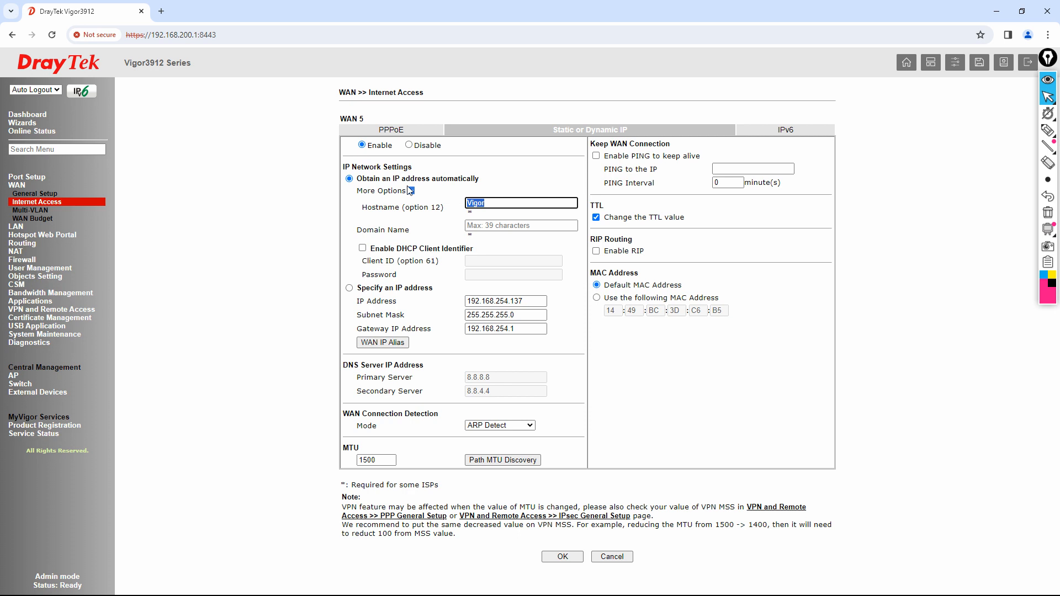
{"action": "type", "text": "DVCOM"}
{"action": "left_click", "coordinate": [561, 557]}
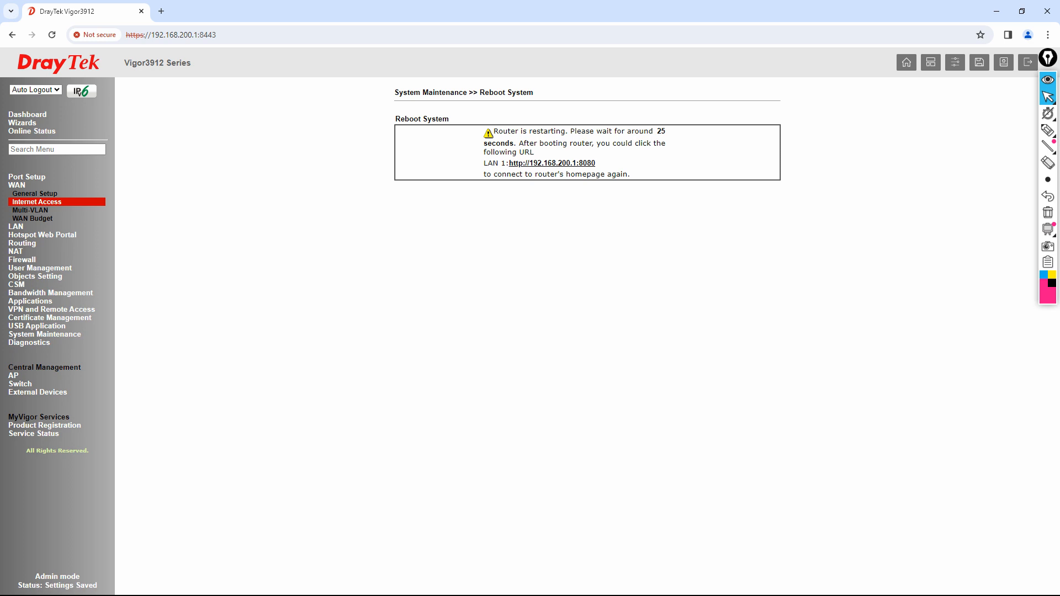
- Run ping -t 192.168.200.1 in Command Prompt and move its window aside
{"action": "key", "text": "super"}
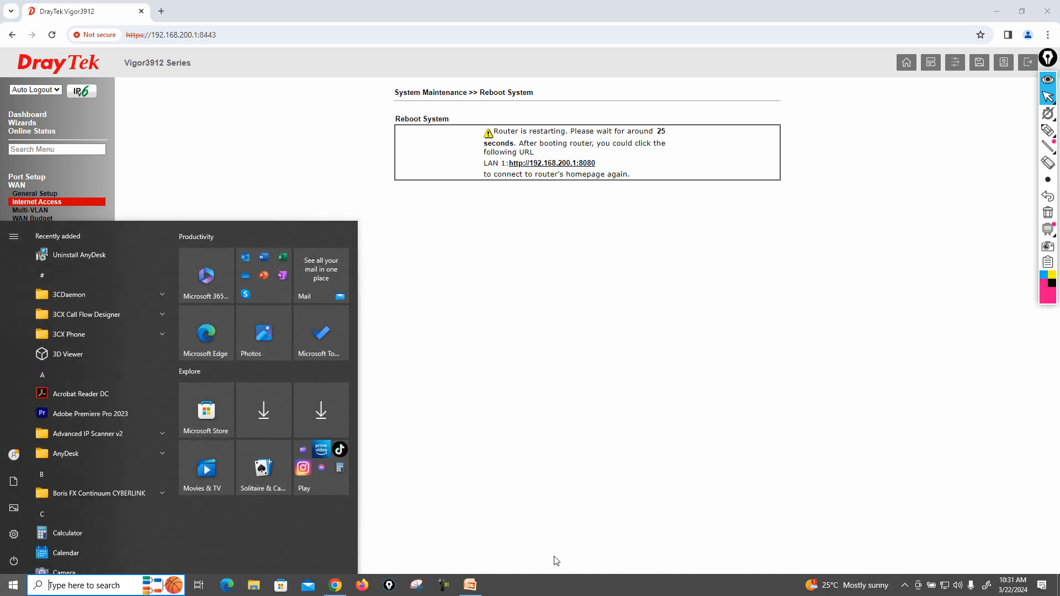
{"action": "key", "text": "super+r"}
{"action": "type", "text": "cmd"}
{"action": "key", "text": "Return"}
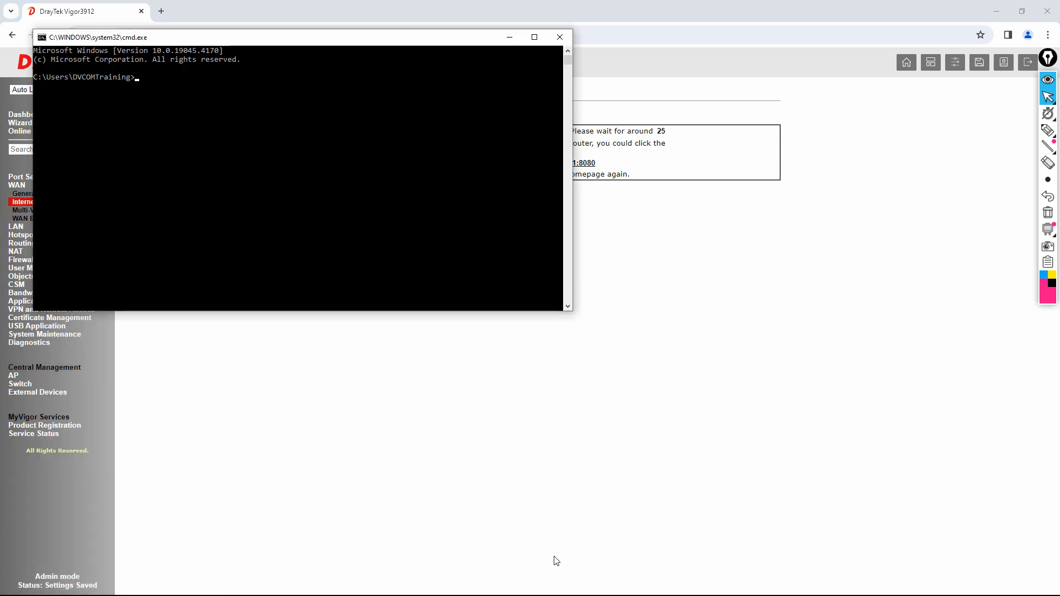
{"action": "type", "text": "ping -t 192.168.200.1"}
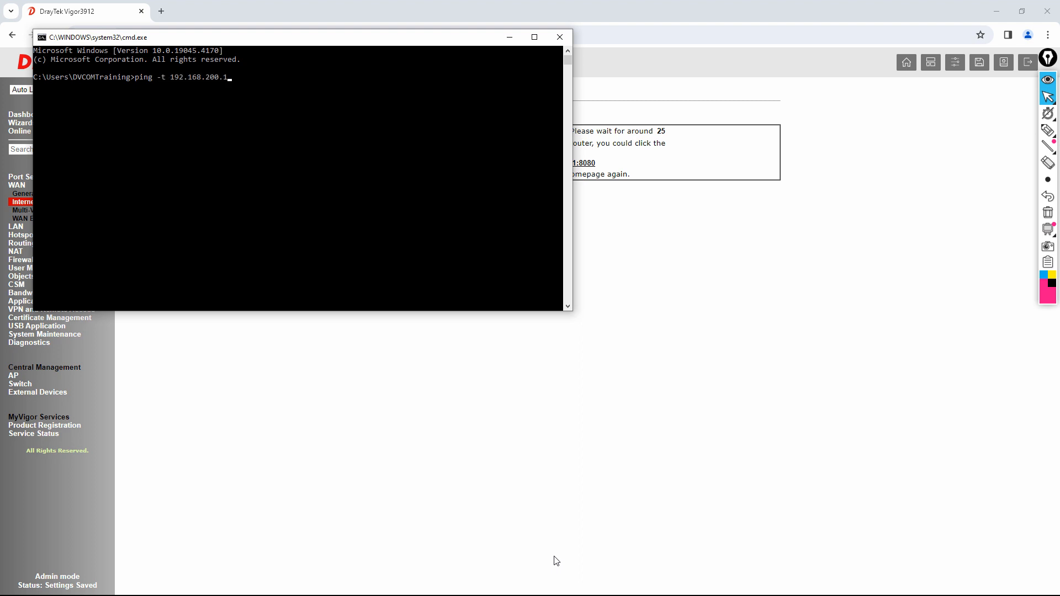
{"action": "key", "text": "Return"}
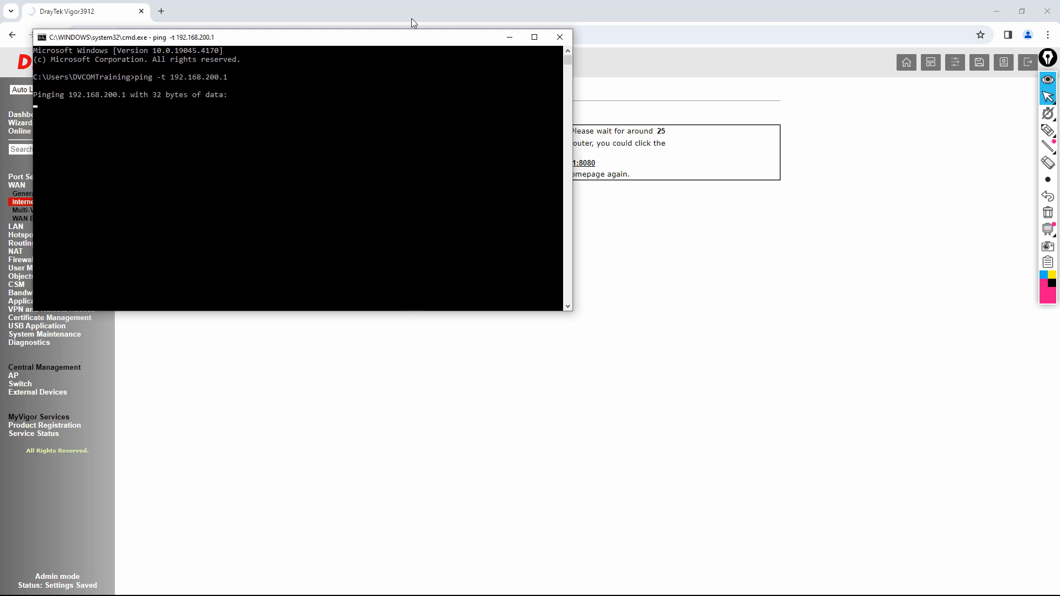
{"action": "left_click_drag", "start_coordinate": [418, 47], "coordinate": [596, 280]}
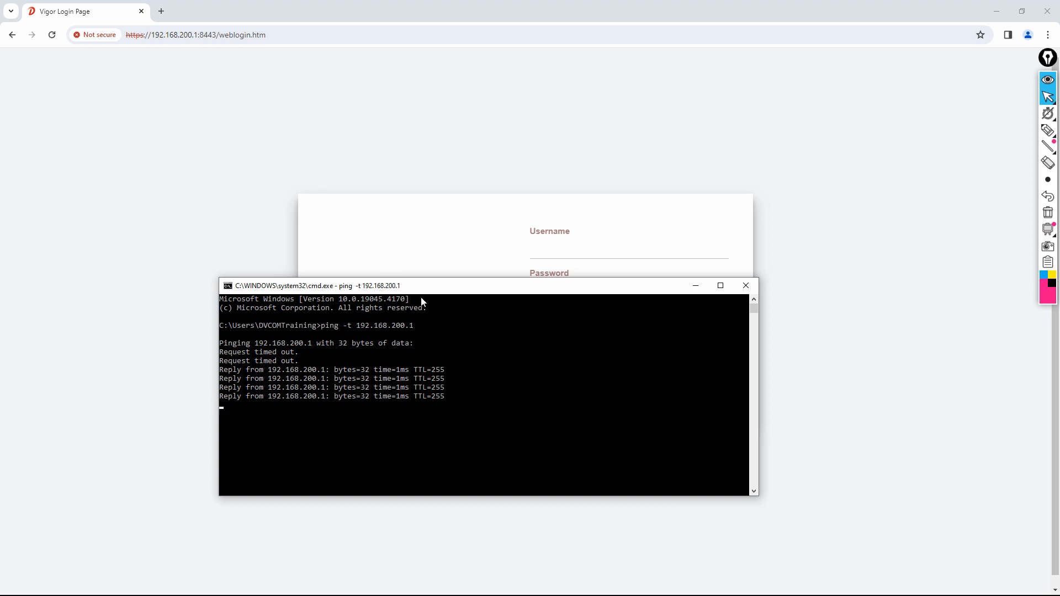
- Stop the ping and log back into the Vigor3912 web UI
{"action": "key", "text": "ctrl+c"}
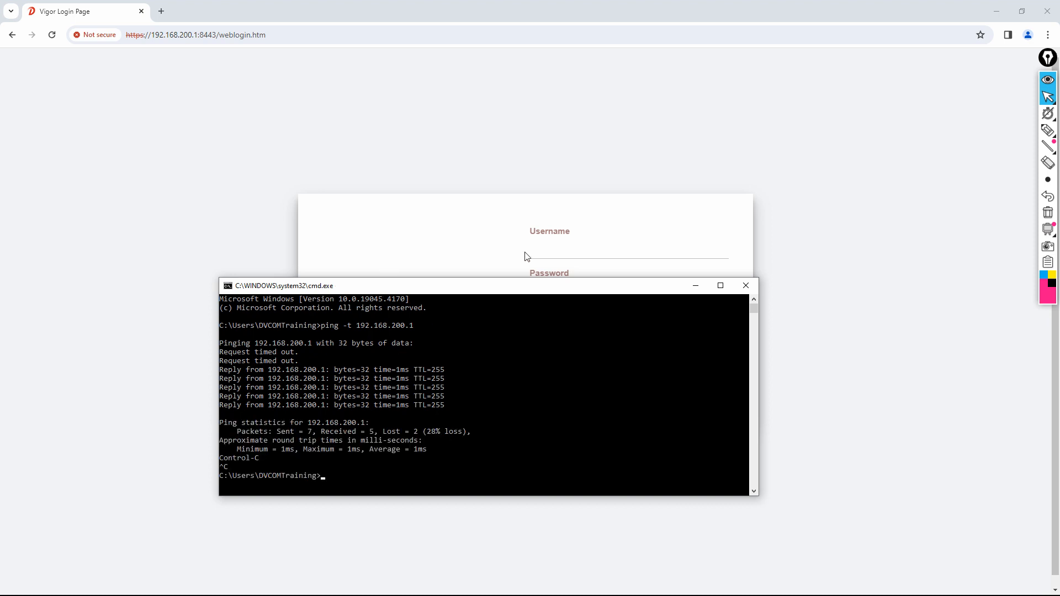
{"action": "left_click", "coordinate": [559, 271]}
{"action": "type", "text": "admi"}
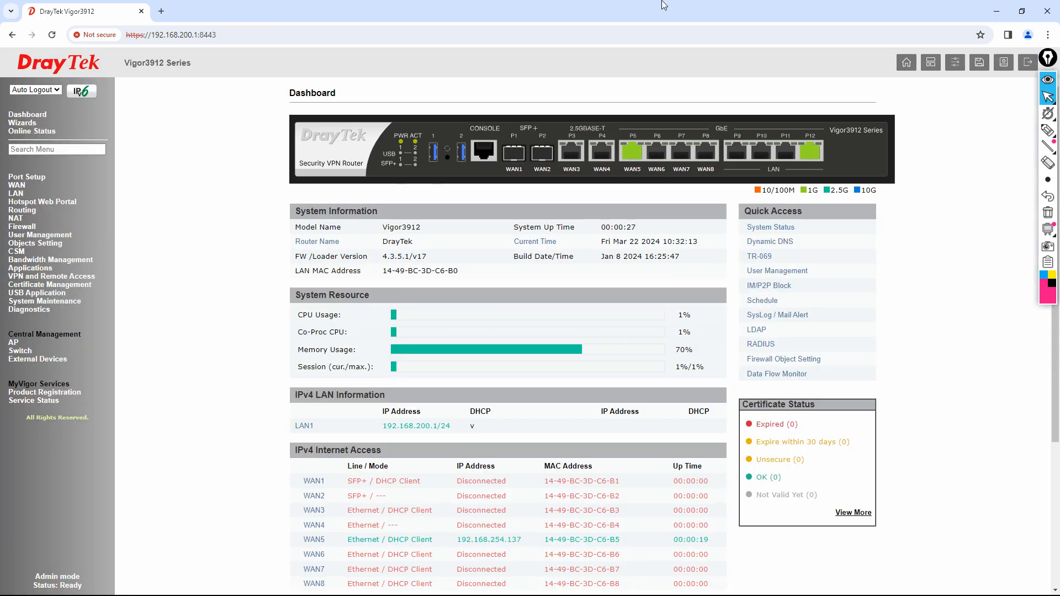
- Mark LAN port P12 and WAN5's port P5 on the router picture, then clear the ink
{"action": "left_click", "coordinate": [1047, 130]}
{"action": "left_click", "coordinate": [1046, 130]}
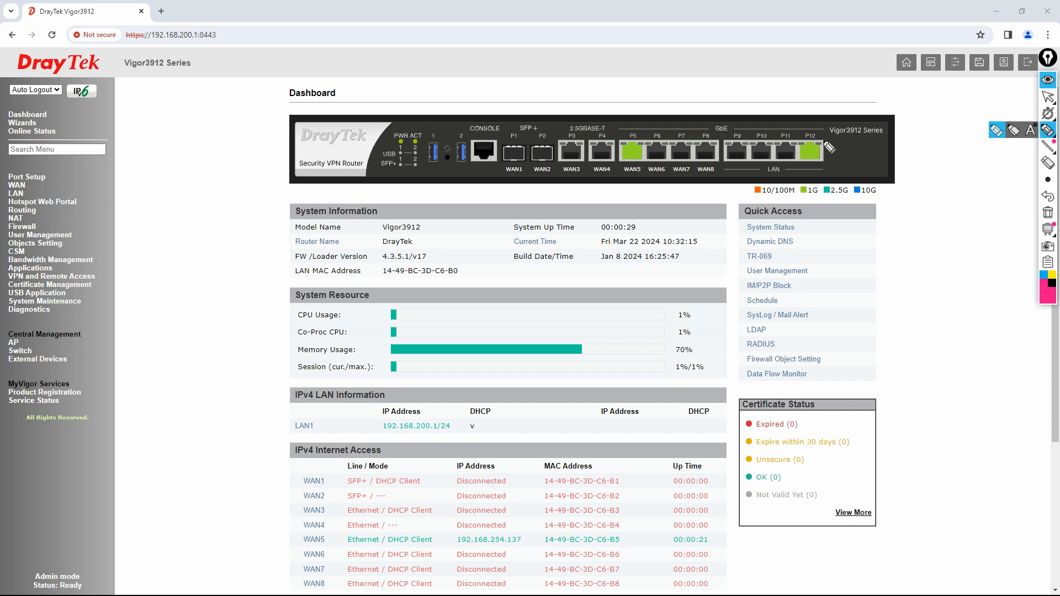
{"action": "mouse_move", "coordinate": [809, 130]}
{"action": "left_mouse_down"}
{"action": "mouse_move", "coordinate": [820, 98]}
{"action": "mouse_move", "coordinate": [793, 163]}
{"action": "mouse_move", "coordinate": [833, 157]}
{"action": "mouse_move", "coordinate": [817, 124]}
{"action": "mouse_move", "coordinate": [947, 245]}
{"action": "mouse_move", "coordinate": [945, 261]}
{"action": "left_mouse_up"}
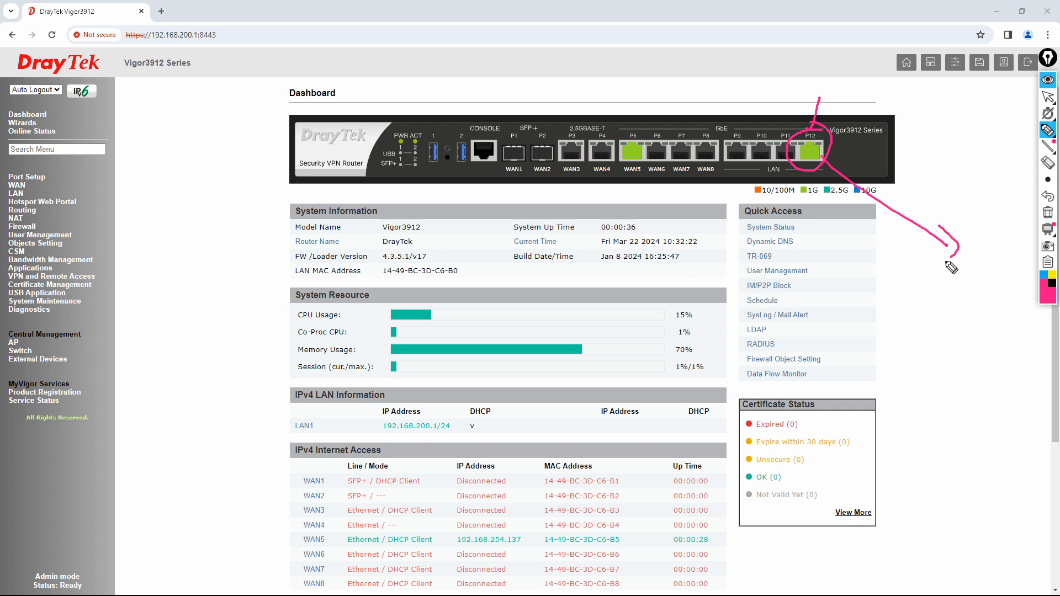
{"action": "left_click_drag", "start_coordinate": [766, 174], "coordinate": [779, 173]}
{"action": "left_click_drag", "start_coordinate": [632, 128], "coordinate": [634, 70]}
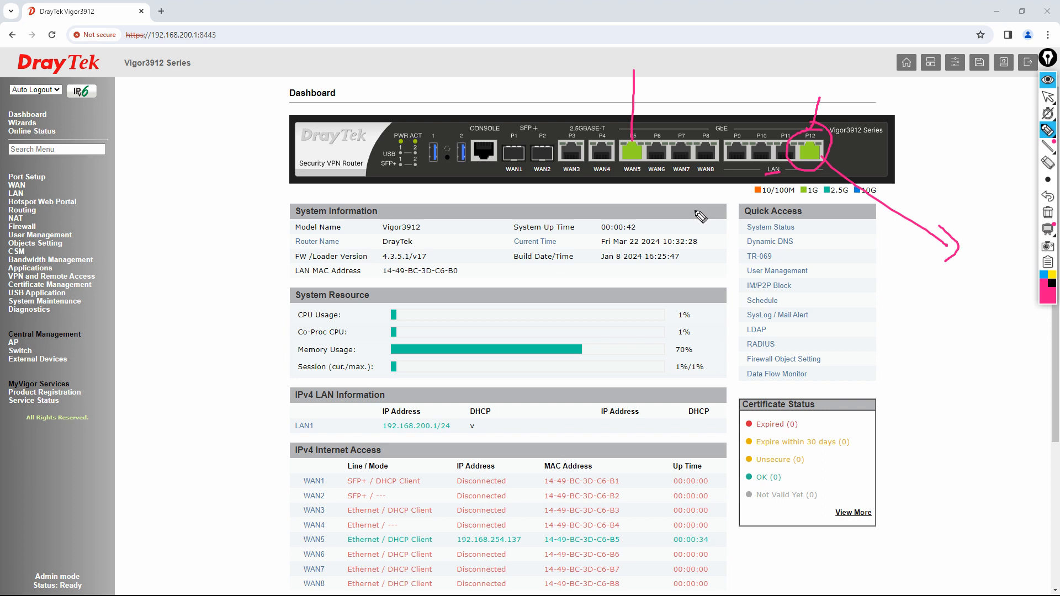
{"action": "left_click", "coordinate": [1047, 213]}
{"action": "left_click", "coordinate": [1048, 97]}
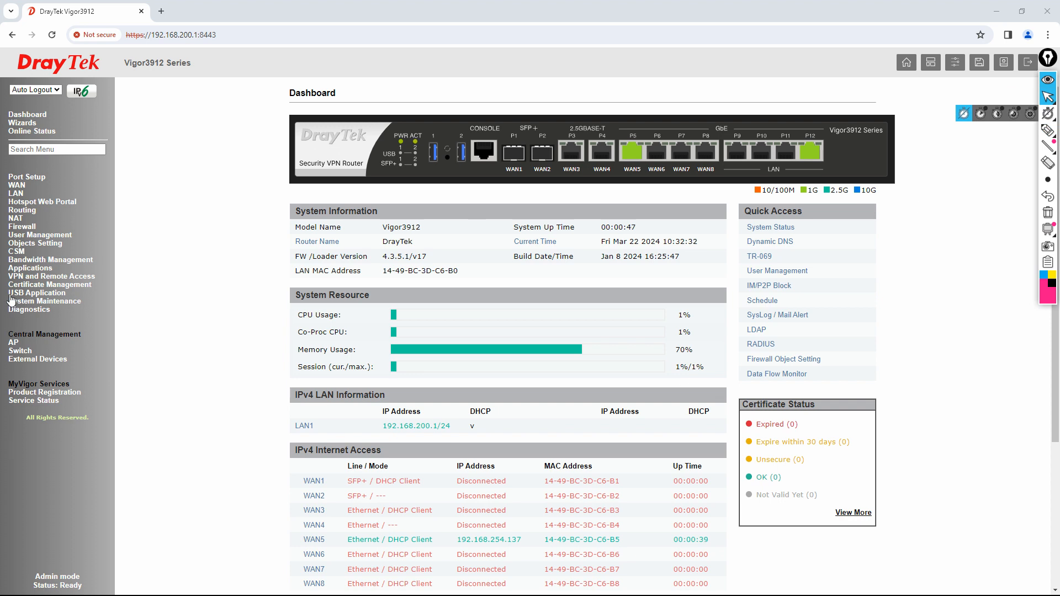
- Open Diagnostics > Routing Table and mark the 0.0.0.0/0 default route with the highlighter
{"action": "left_click", "coordinate": [22, 312]}
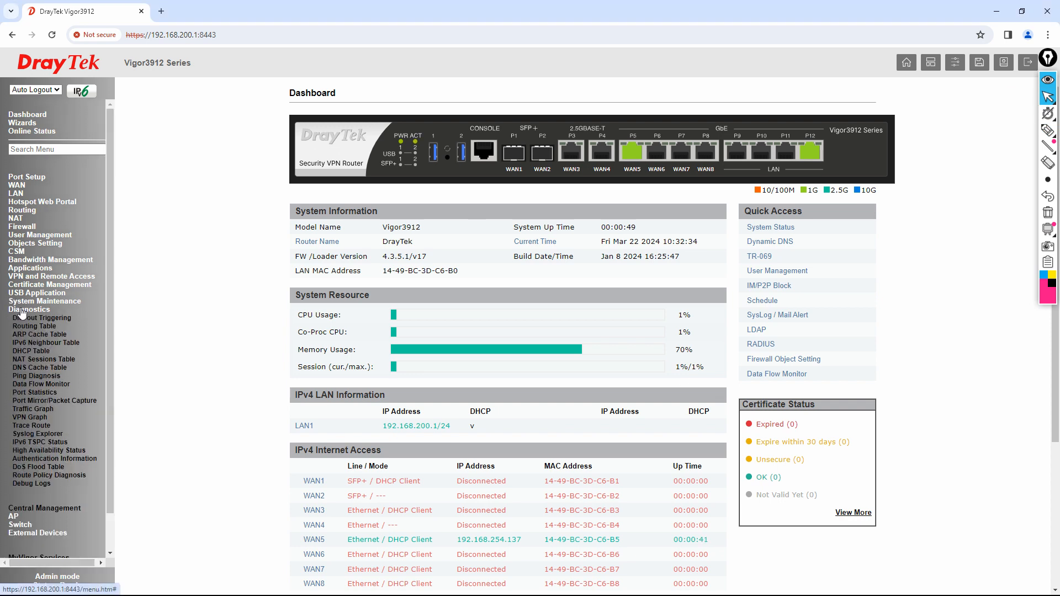
{"action": "left_click", "coordinate": [33, 326]}
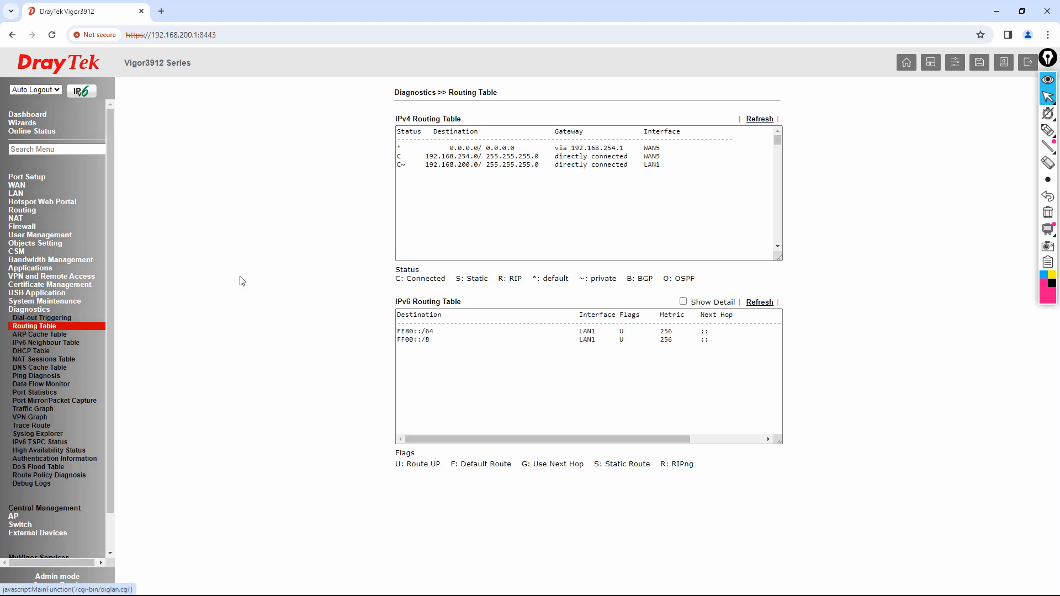
{"action": "left_click", "coordinate": [1048, 134]}
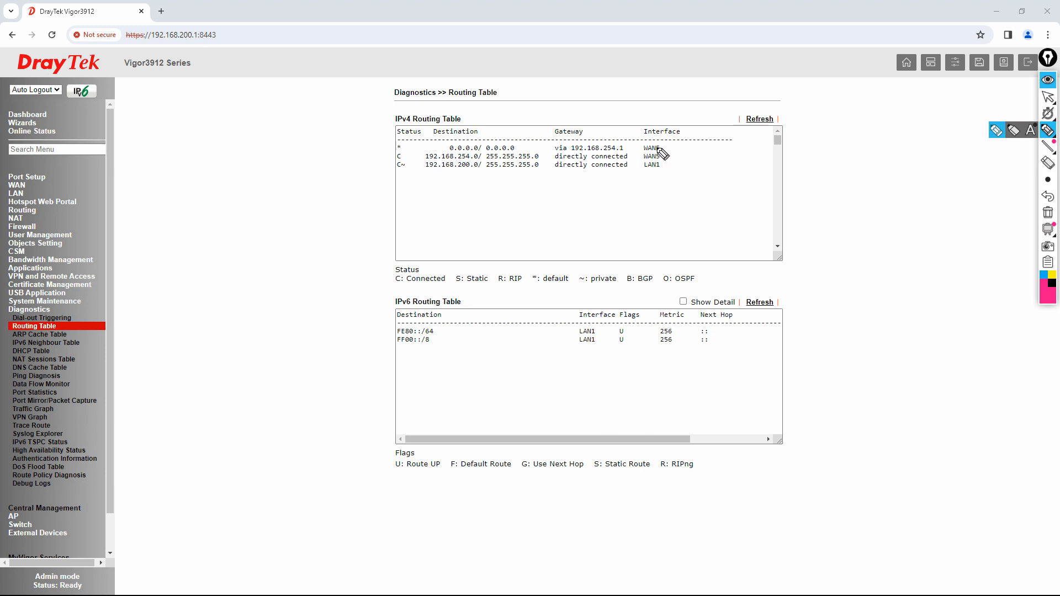
{"action": "mouse_move", "coordinate": [448, 150]}
{"action": "left_mouse_down"}
{"action": "mouse_move", "coordinate": [512, 150]}
{"action": "mouse_move", "coordinate": [516, 139]}
{"action": "mouse_move", "coordinate": [448, 138]}
{"action": "mouse_move", "coordinate": [447, 154]}
{"action": "left_mouse_up"}
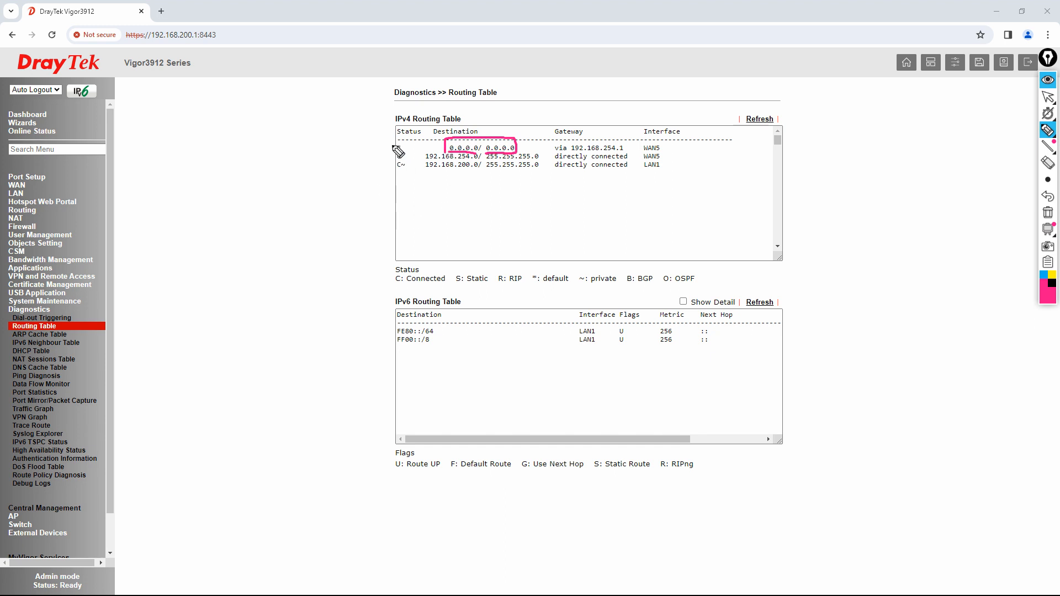
{"action": "mouse_move", "coordinate": [395, 147]}
{"action": "left_mouse_down"}
{"action": "mouse_move", "coordinate": [309, 148]}
{"action": "mouse_move", "coordinate": [324, 153]}
{"action": "left_mouse_up"}
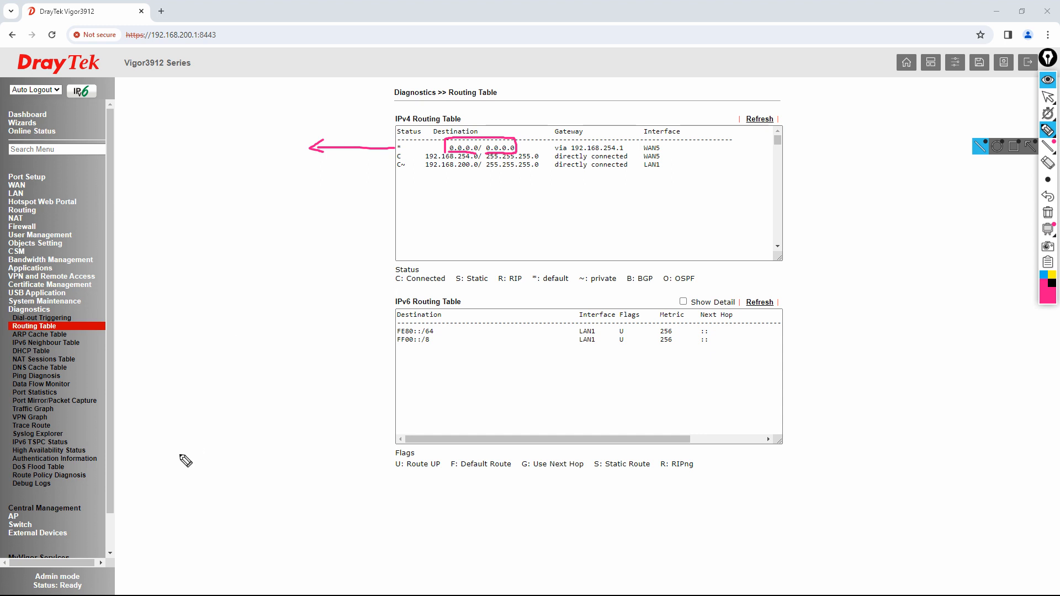
- Erase the annotations and set the pen colour to black
{"action": "left_click_drag", "start_coordinate": [178, 489], "coordinate": [266, 415]}
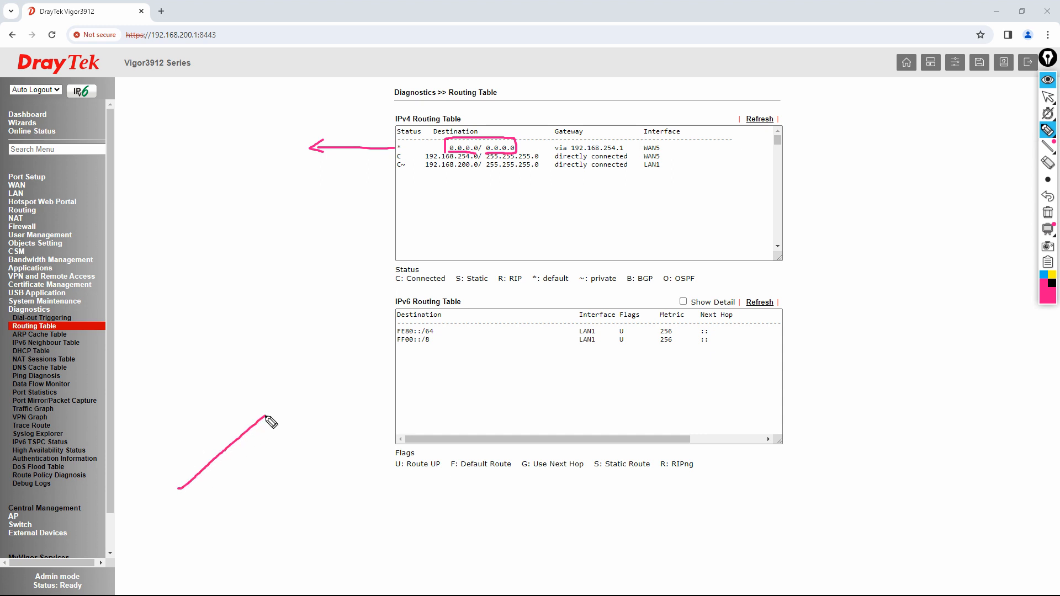
{"action": "left_click", "coordinate": [1048, 214]}
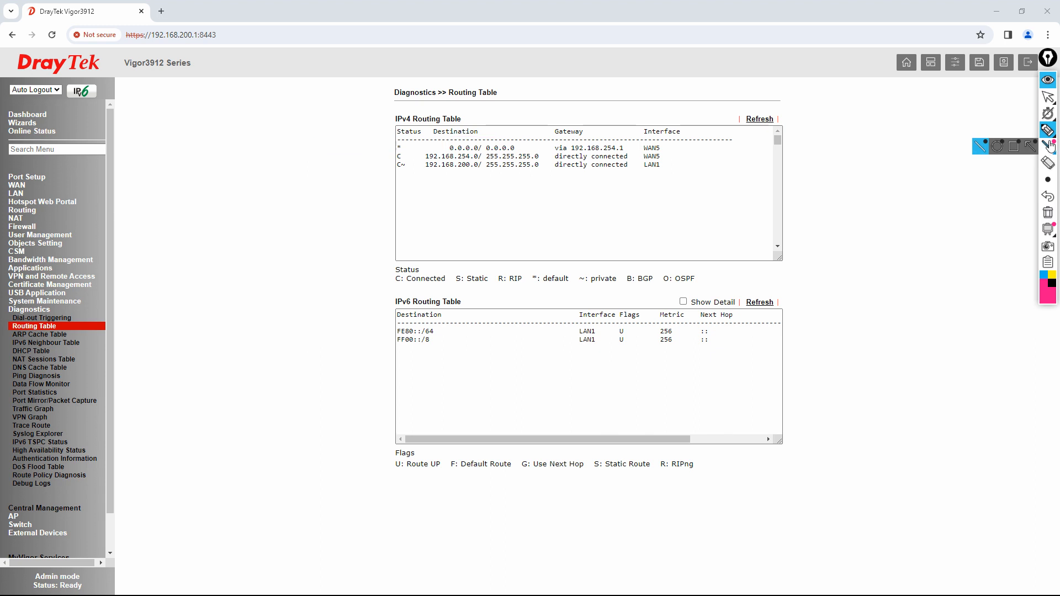
{"action": "mouse_move", "coordinate": [1047, 132]}
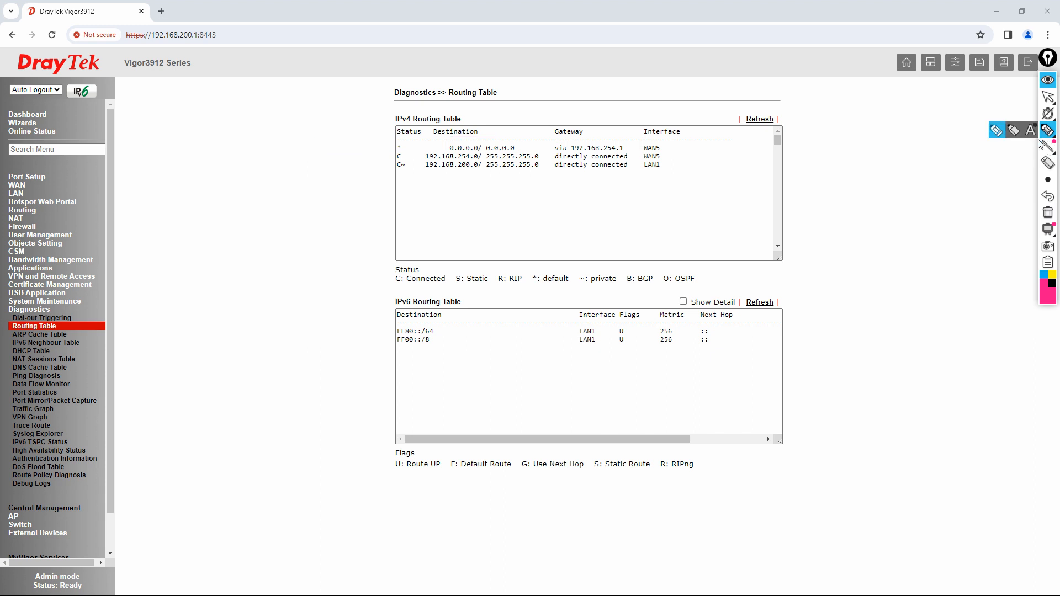
{"action": "left_click", "coordinate": [1052, 283]}
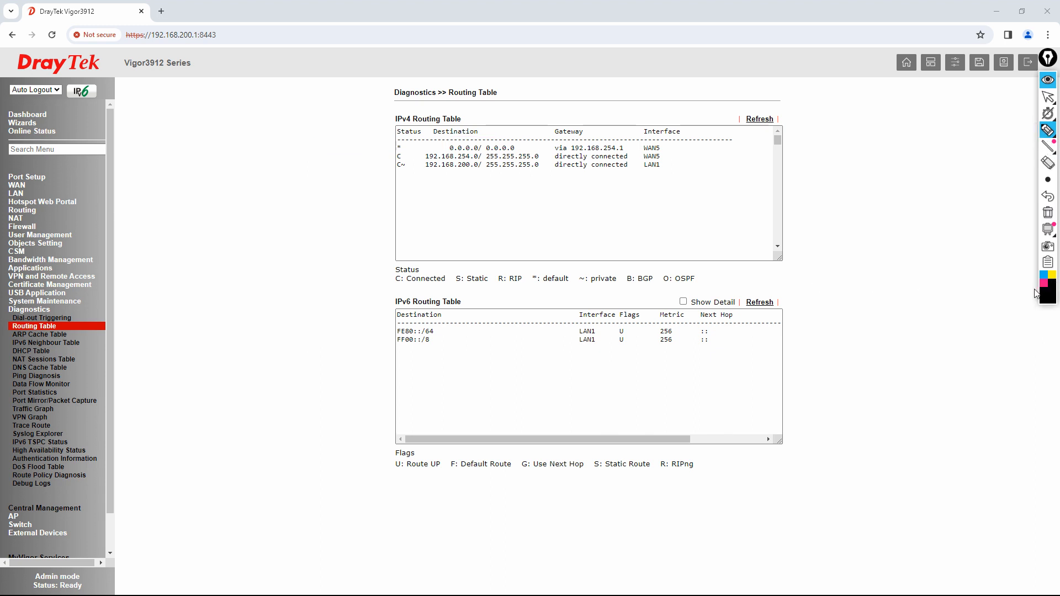
- Sketch the PC, switch, router and ISP diagram, labelled Google, YouTube and DrayTek
{"action": "mouse_move", "coordinate": [848, 341]}
{"action": "left_mouse_down"}
{"action": "mouse_move", "coordinate": [847, 324]}
{"action": "mouse_move", "coordinate": [868, 336]}
{"action": "mouse_move", "coordinate": [857, 347]}
{"action": "mouse_move", "coordinate": [896, 265]}
{"action": "mouse_move", "coordinate": [969, 254]}
{"action": "mouse_move", "coordinate": [894, 282]}
{"action": "mouse_move", "coordinate": [948, 265]}
{"action": "mouse_move", "coordinate": [941, 217]}
{"action": "mouse_move", "coordinate": [951, 215]}
{"action": "mouse_move", "coordinate": [941, 185]}
{"action": "mouse_move", "coordinate": [934, 208]}
{"action": "mouse_move", "coordinate": [934, 152]}
{"action": "mouse_move", "coordinate": [906, 145]}
{"action": "mouse_move", "coordinate": [940, 140]}
{"action": "left_mouse_up"}
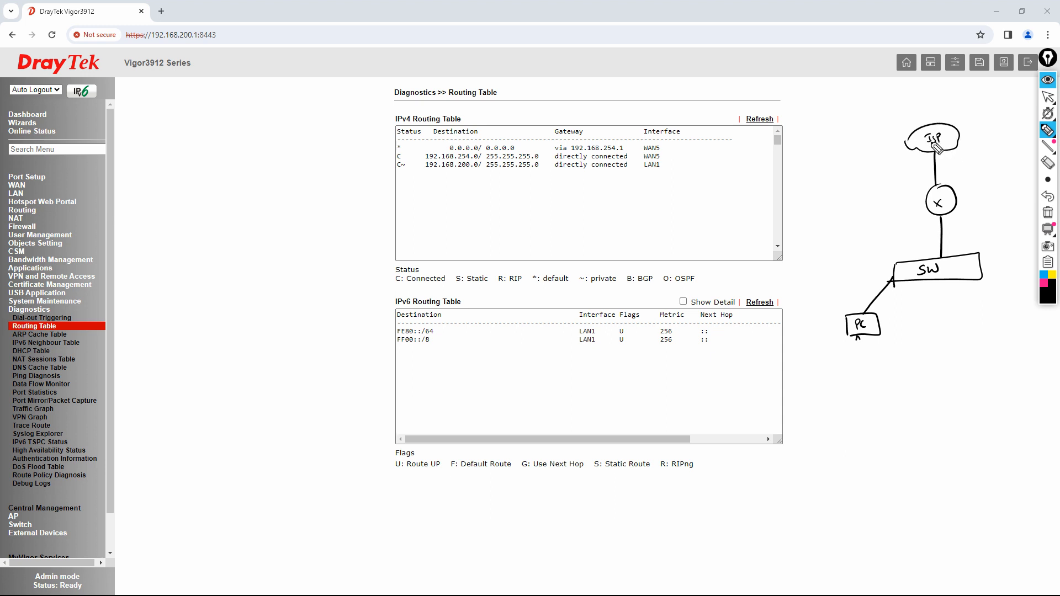
{"action": "mouse_move", "coordinate": [859, 350]}
{"action": "left_mouse_down"}
{"action": "mouse_move", "coordinate": [854, 359]}
{"action": "mouse_move", "coordinate": [874, 359]}
{"action": "left_mouse_up"}
{"action": "left_click", "coordinate": [874, 350]}
{"action": "left_click", "coordinate": [874, 356]}
{"action": "mouse_move", "coordinate": [878, 347]}
{"action": "left_mouse_down"}
{"action": "mouse_move", "coordinate": [885, 355]}
{"action": "mouse_move", "coordinate": [861, 378]}
{"action": "mouse_move", "coordinate": [905, 363]}
{"action": "left_mouse_up"}
{"action": "mouse_move", "coordinate": [871, 396]}
{"action": "left_mouse_down"}
{"action": "mouse_move", "coordinate": [910, 381]}
{"action": "mouse_move", "coordinate": [909, 390]}
{"action": "left_mouse_up"}
{"action": "left_click_drag", "start_coordinate": [878, 406], "coordinate": [909, 395]}
- Draw outbound arrows PC→switch→router→ISP and a pink return path back to the PC
{"action": "mouse_move", "coordinate": [830, 330]}
{"action": "left_mouse_down"}
{"action": "mouse_move", "coordinate": [854, 290]}
{"action": "mouse_move", "coordinate": [879, 284]}
{"action": "left_mouse_up"}
{"action": "left_click_drag", "start_coordinate": [921, 254], "coordinate": [957, 156]}
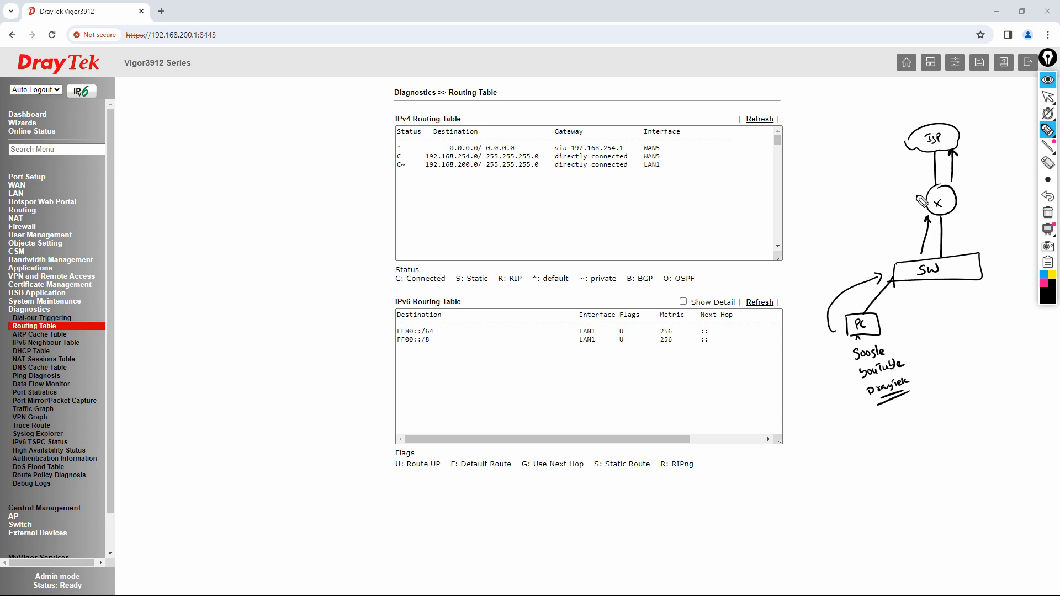
{"action": "left_click_drag", "start_coordinate": [917, 156], "coordinate": [917, 176]}
{"action": "left_click", "coordinate": [1048, 196]}
{"action": "left_click_drag", "start_coordinate": [923, 155], "coordinate": [923, 182]}
{"action": "left_click", "coordinate": [1043, 282]}
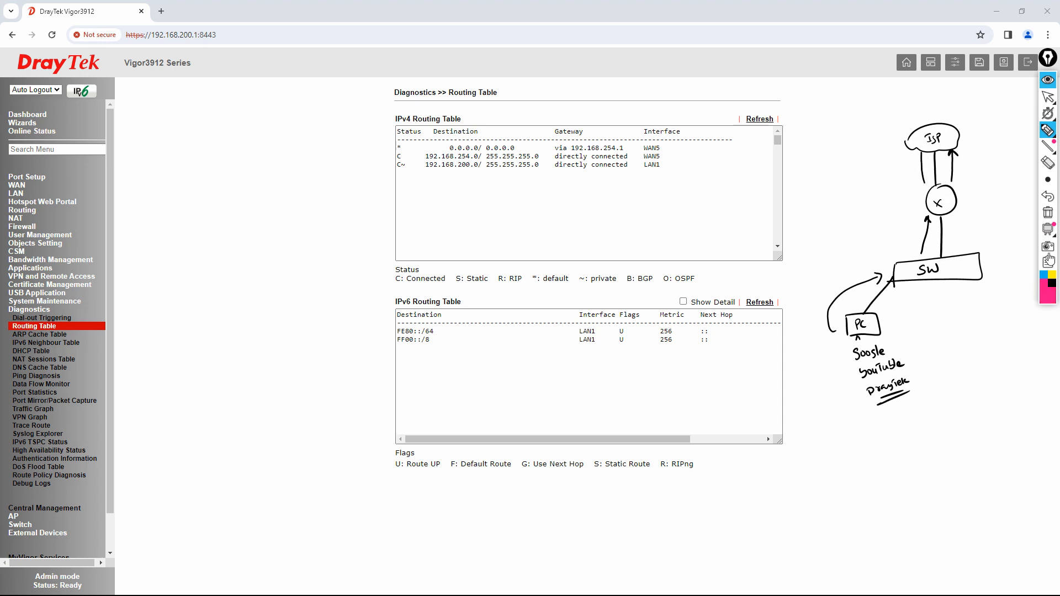
{"action": "left_click", "coordinate": [1048, 196]}
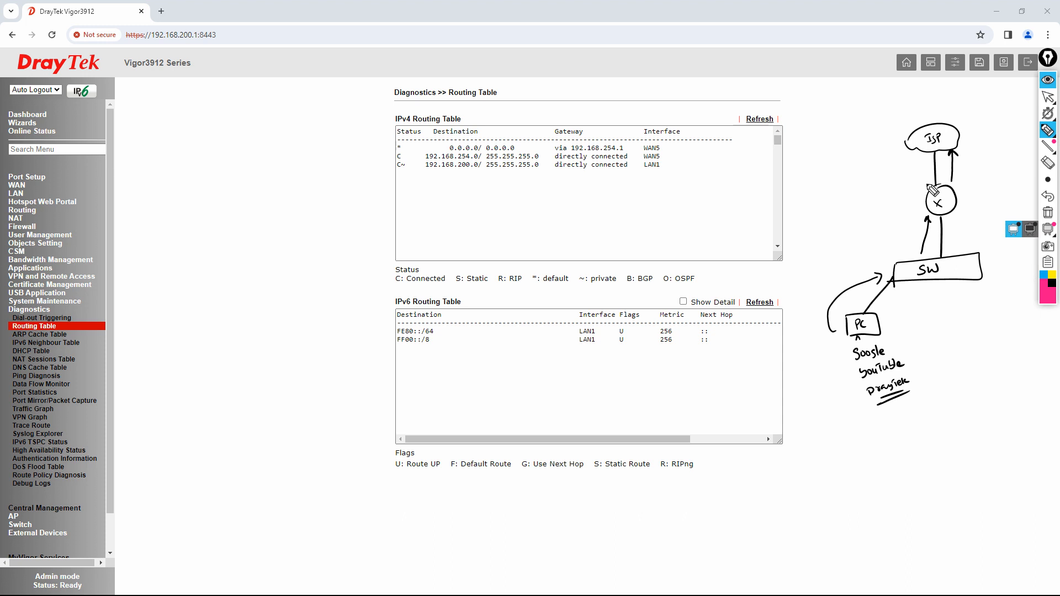
{"action": "mouse_move", "coordinate": [920, 155]}
{"action": "left_mouse_down"}
{"action": "mouse_move", "coordinate": [919, 186]}
{"action": "mouse_move", "coordinate": [924, 175]}
{"action": "left_mouse_up"}
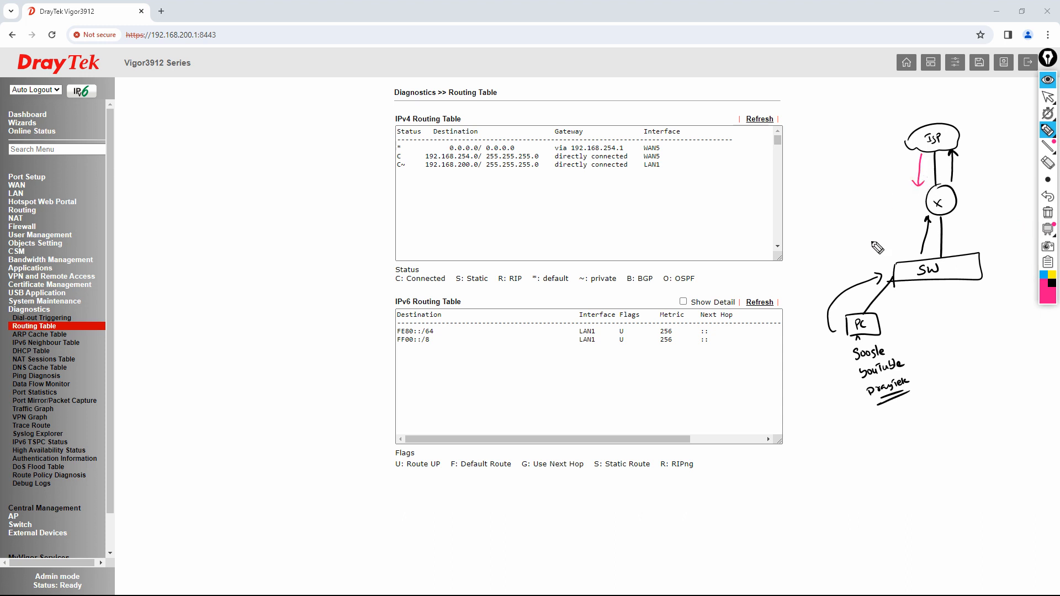
{"action": "mouse_move", "coordinate": [951, 221]}
{"action": "left_mouse_down"}
{"action": "mouse_move", "coordinate": [947, 259]}
{"action": "mouse_move", "coordinate": [884, 316]}
{"action": "left_mouse_up"}
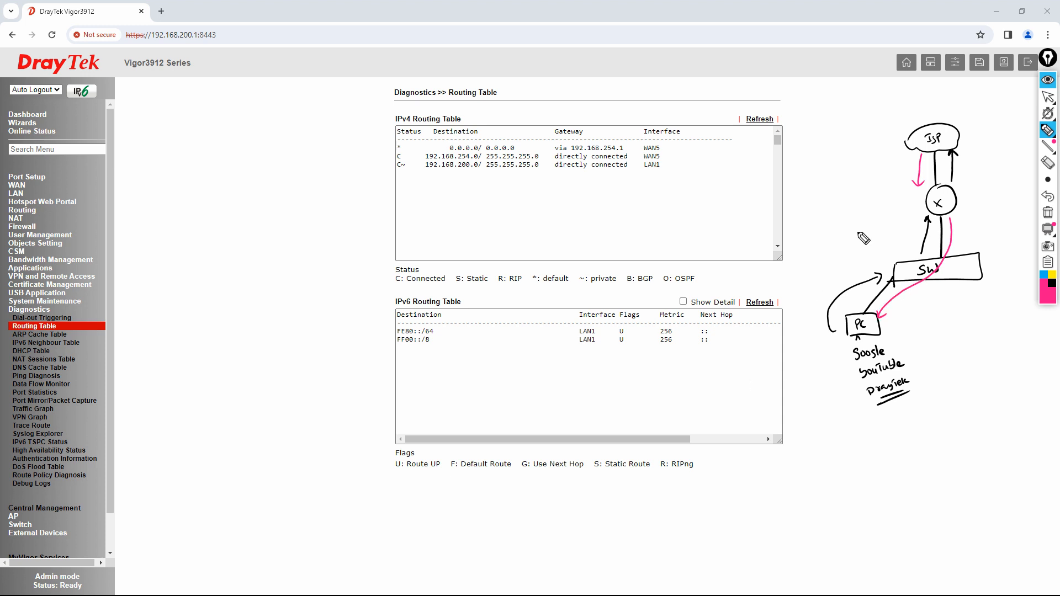
{"action": "mouse_move", "coordinate": [968, 113]}
{"action": "left_mouse_down"}
{"action": "mouse_move", "coordinate": [873, 130]}
{"action": "mouse_move", "coordinate": [833, 335]}
{"action": "mouse_move", "coordinate": [843, 349]}
{"action": "left_mouse_up"}
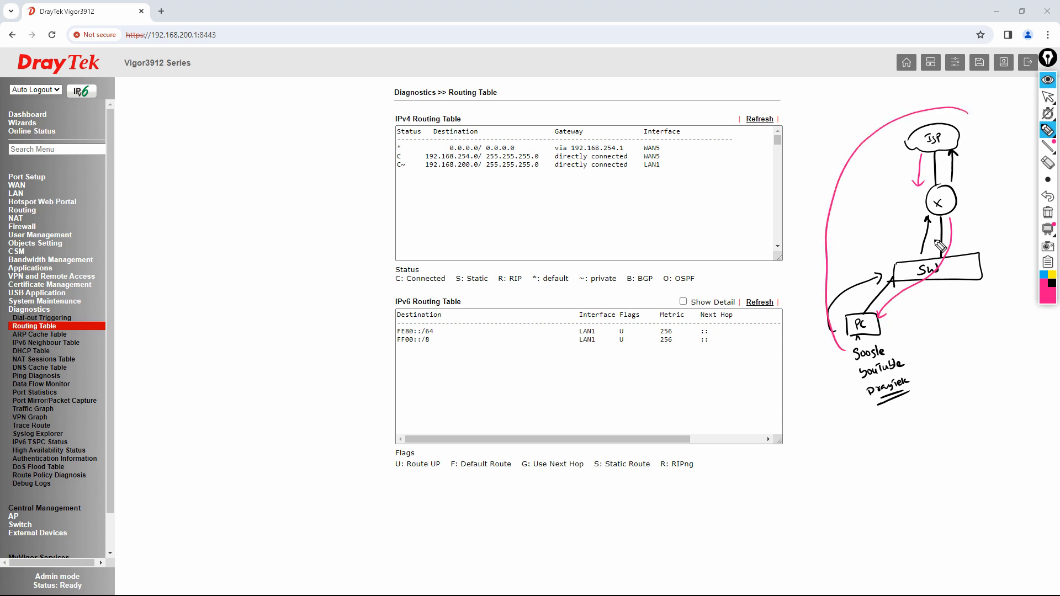
{"action": "mouse_move", "coordinate": [930, 223]}
{"action": "left_mouse_down"}
{"action": "mouse_move", "coordinate": [906, 223]}
{"action": "mouse_move", "coordinate": [973, 183]}
{"action": "mouse_move", "coordinate": [910, 203]}
{"action": "mouse_move", "coordinate": [911, 219]}
{"action": "left_mouse_up"}
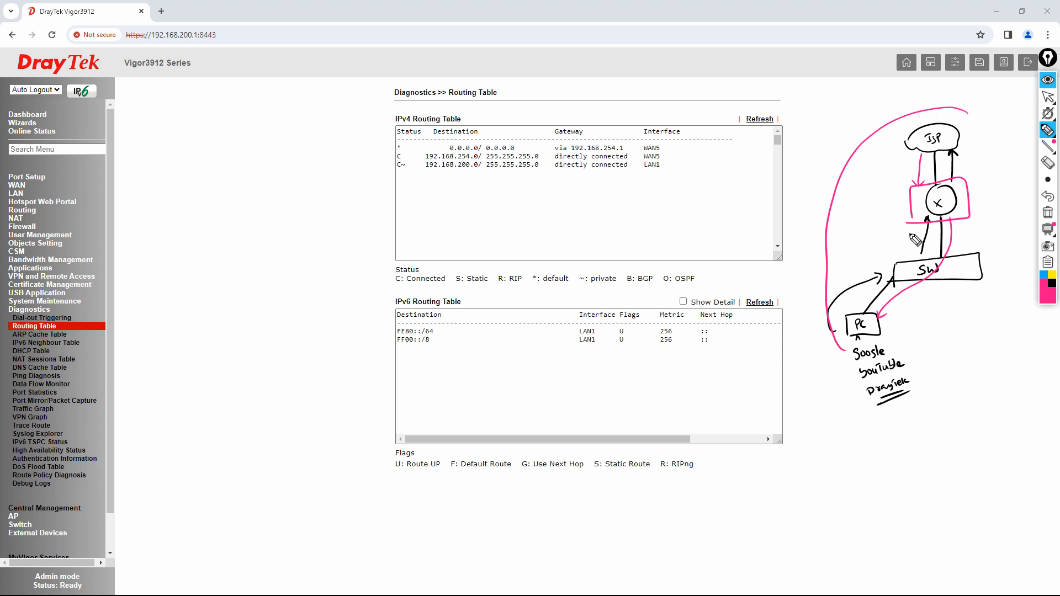
- Label the router's NAT and LAN sides, circle the ISP, and trace the reply path
{"action": "mouse_move", "coordinate": [973, 193]}
{"action": "left_mouse_down"}
{"action": "mouse_move", "coordinate": [993, 203]}
{"action": "mouse_move", "coordinate": [998, 189]}
{"action": "left_mouse_up"}
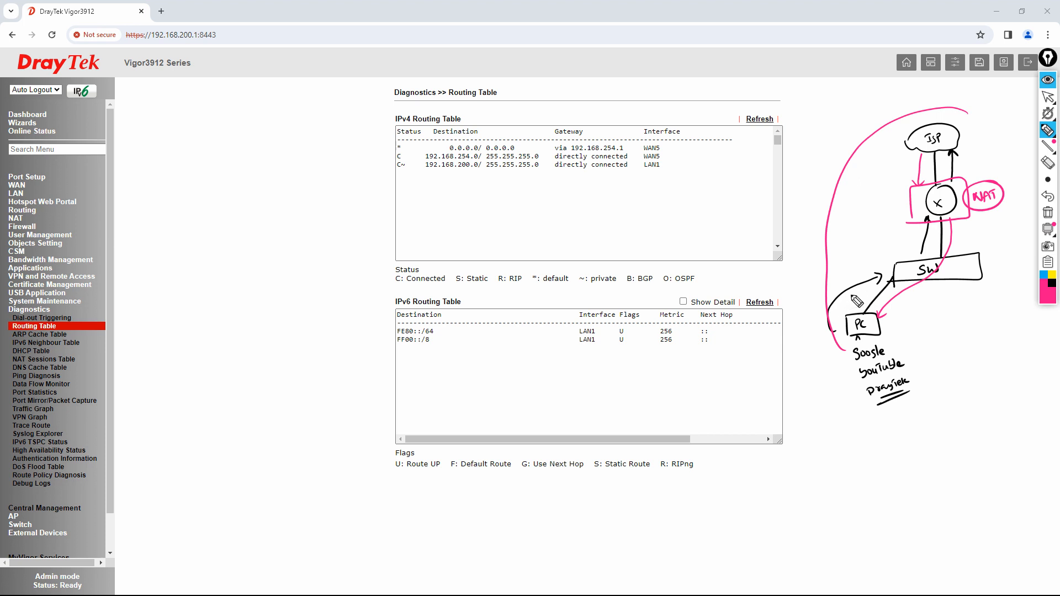
{"action": "mouse_move", "coordinate": [959, 221]}
{"action": "left_mouse_down"}
{"action": "mouse_move", "coordinate": [965, 230]}
{"action": "mouse_move", "coordinate": [985, 220]}
{"action": "left_mouse_up"}
{"action": "mouse_move", "coordinate": [962, 179]}
{"action": "left_mouse_down"}
{"action": "mouse_move", "coordinate": [963, 142]}
{"action": "mouse_move", "coordinate": [974, 146]}
{"action": "left_mouse_up"}
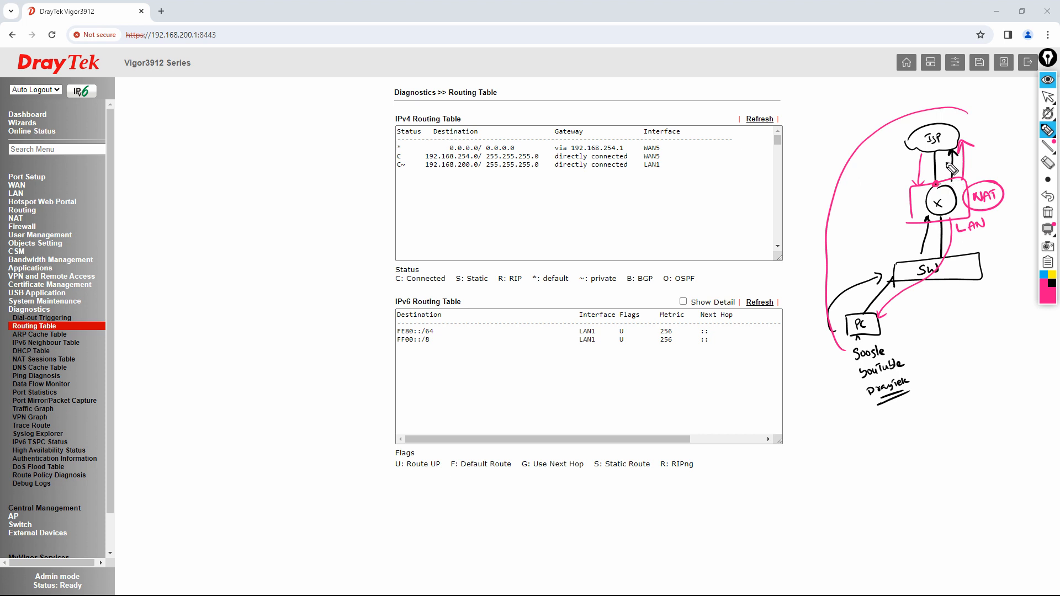
{"action": "mouse_move", "coordinate": [929, 114]}
{"action": "left_mouse_down"}
{"action": "mouse_move", "coordinate": [898, 146]}
{"action": "mouse_move", "coordinate": [958, 152]}
{"action": "mouse_move", "coordinate": [974, 132]}
{"action": "left_mouse_up"}
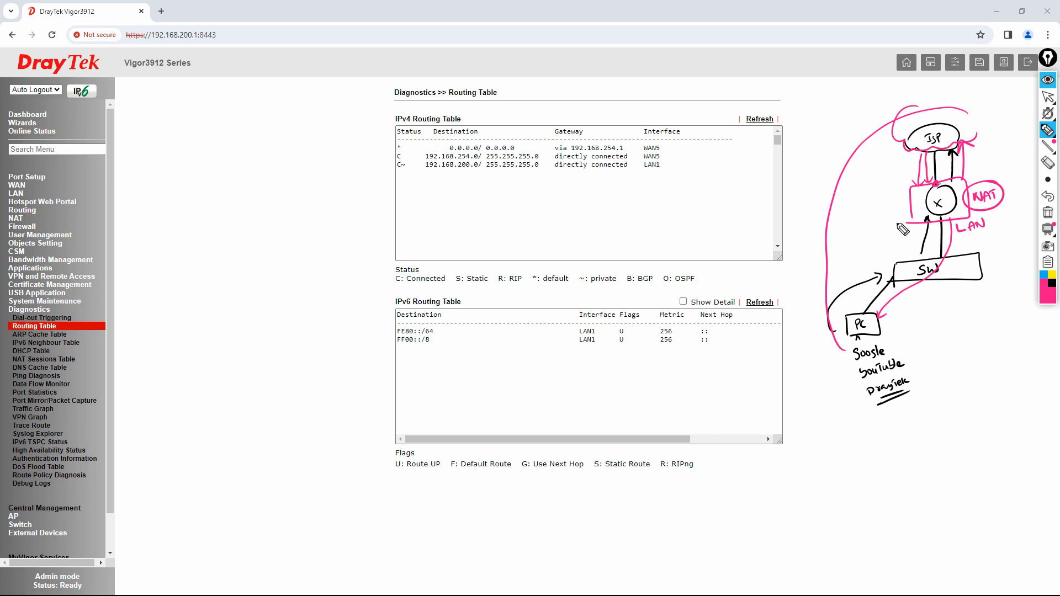
{"action": "mouse_move", "coordinate": [942, 192]}
{"action": "left_mouse_down"}
{"action": "mouse_move", "coordinate": [927, 210]}
{"action": "mouse_move", "coordinate": [945, 205]}
{"action": "left_mouse_up"}
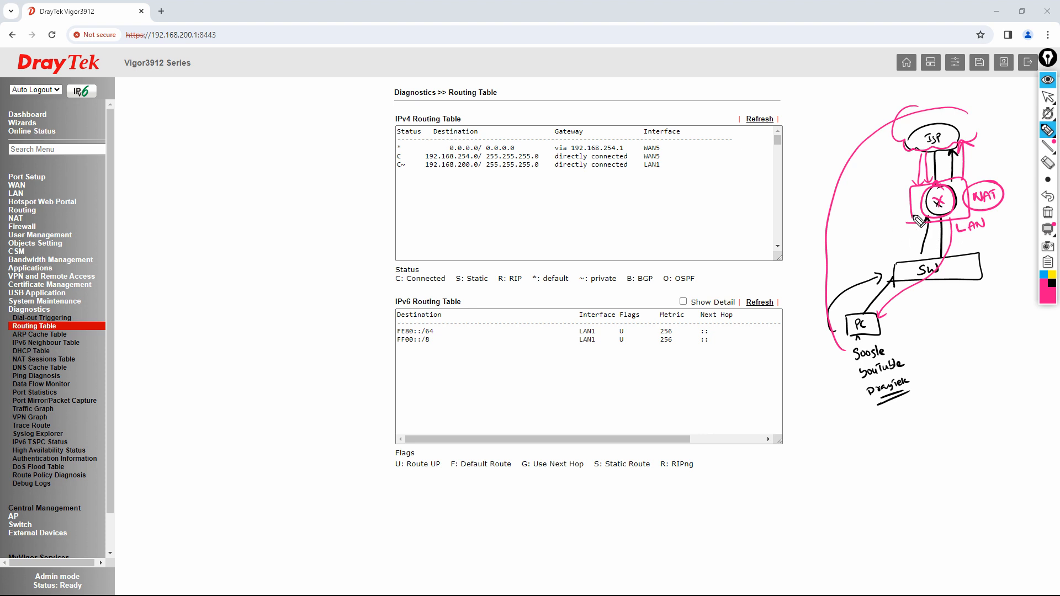
{"action": "mouse_move", "coordinate": [915, 218]}
{"action": "left_mouse_down"}
{"action": "mouse_move", "coordinate": [882, 243]}
{"action": "mouse_move", "coordinate": [853, 319]}
{"action": "left_mouse_up"}
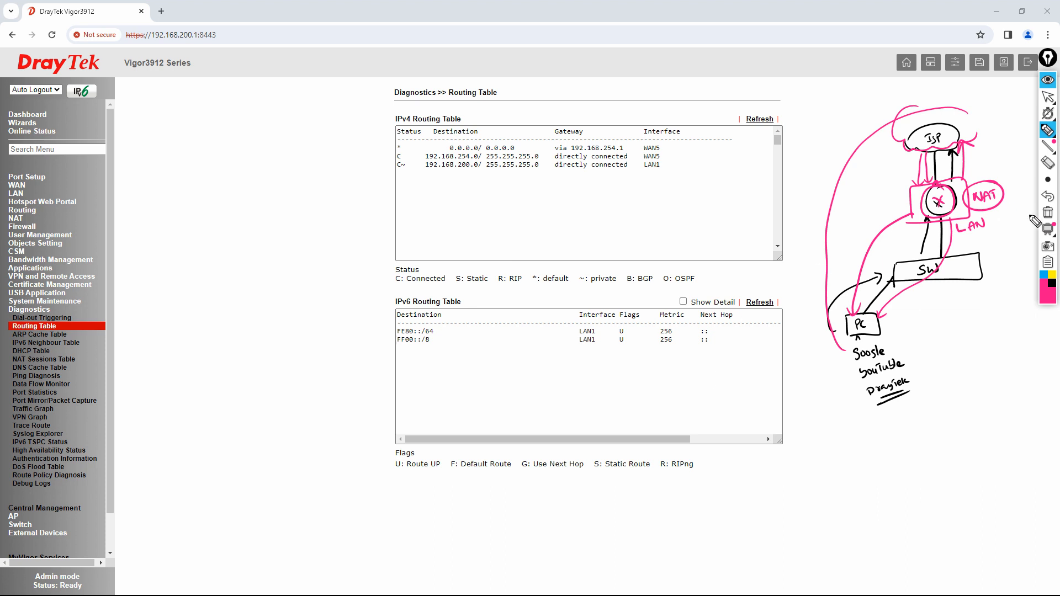
- Erase the sketch, return to the select tool, and minimise Chrome
{"action": "left_click", "coordinate": [1046, 214]}
{"action": "left_click", "coordinate": [1047, 99]}
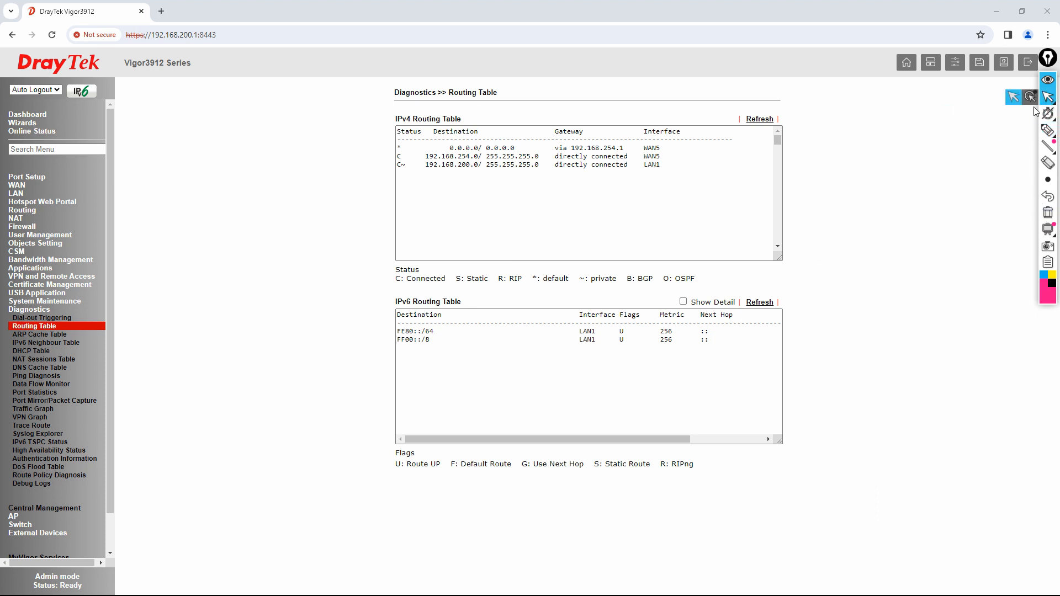
{"action": "left_click", "coordinate": [60, 327]}
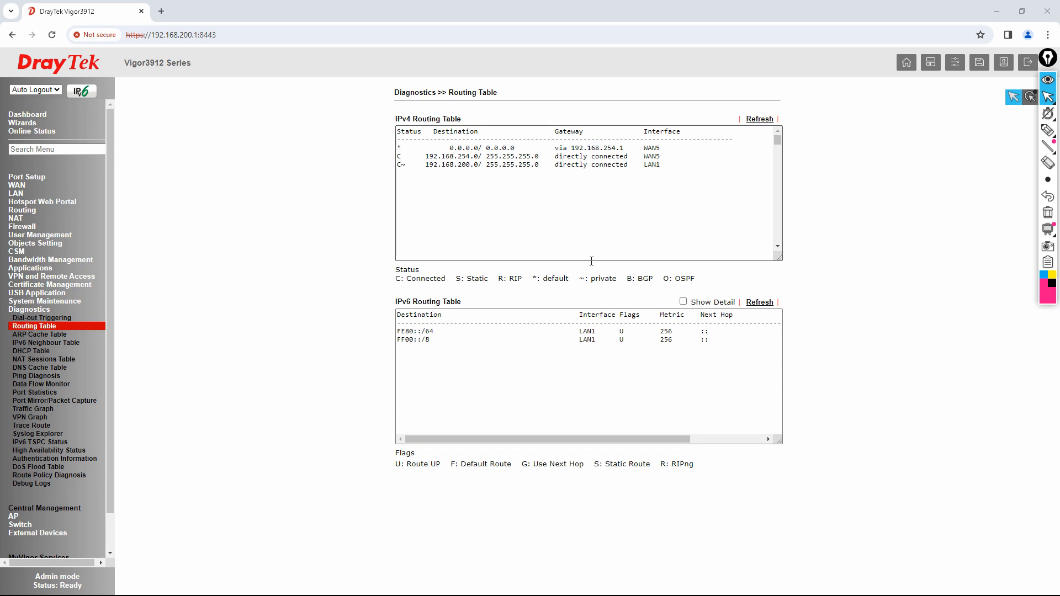
{"action": "left_click", "coordinate": [997, 11]}
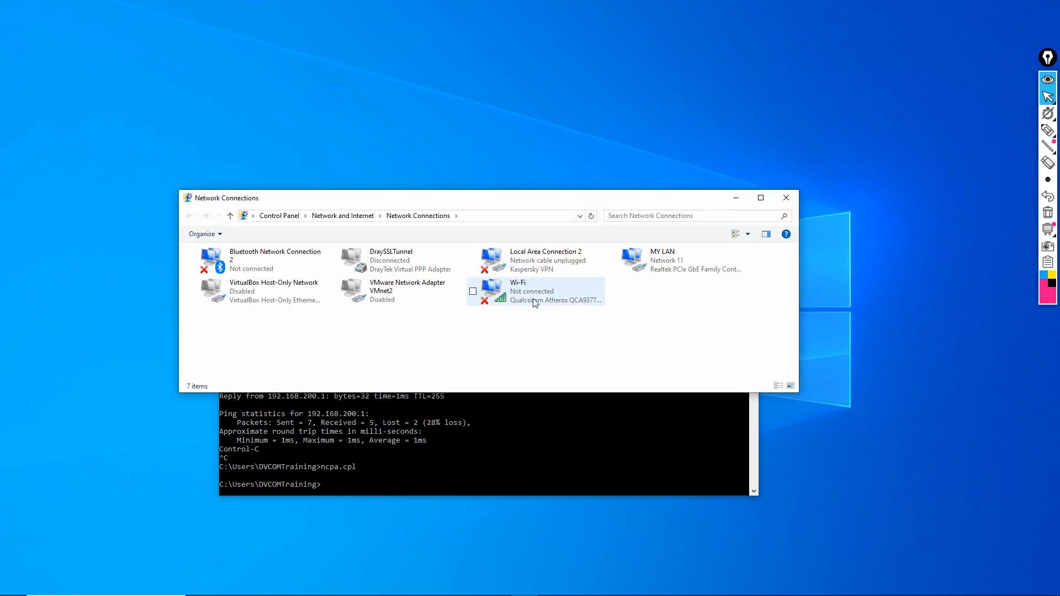
- Disable the Wi-Fi adapter, refresh the list, and select the wired MY LAN connection
{"action": "left_click", "coordinate": [535, 295]}
{"action": "right_click", "coordinate": [535, 295]}
{"action": "left_click", "coordinate": [524, 303]}
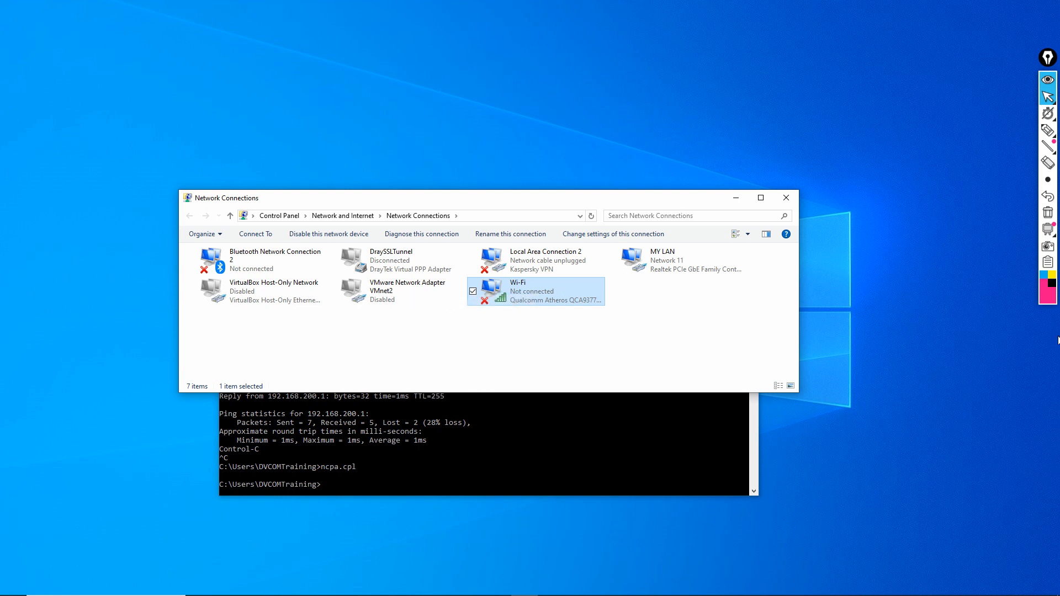
{"action": "right_click", "coordinate": [528, 347]}
{"action": "left_click", "coordinate": [456, 394]}
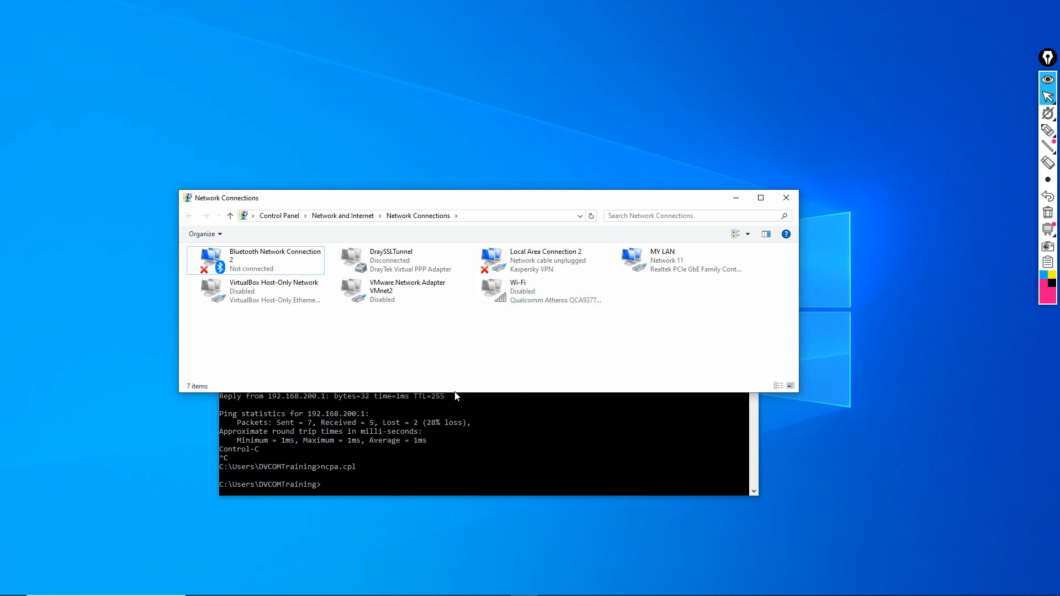
{"action": "left_click", "coordinate": [663, 276]}
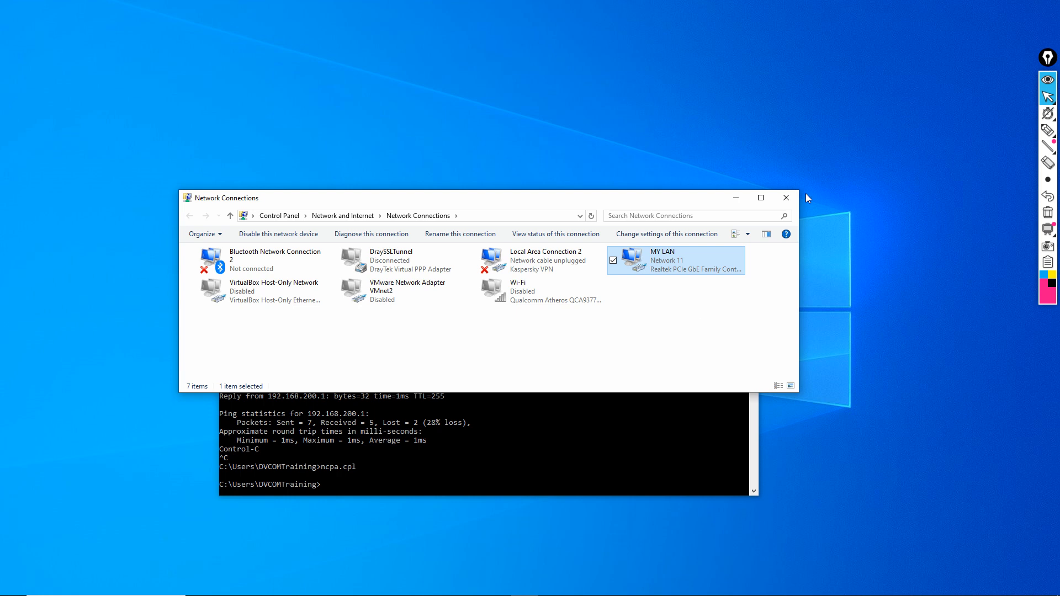
- Ping 4.2.2.2 from the Command Prompt, confirm ~120 ms replies, then close the console
{"action": "left_click", "coordinate": [787, 198]}
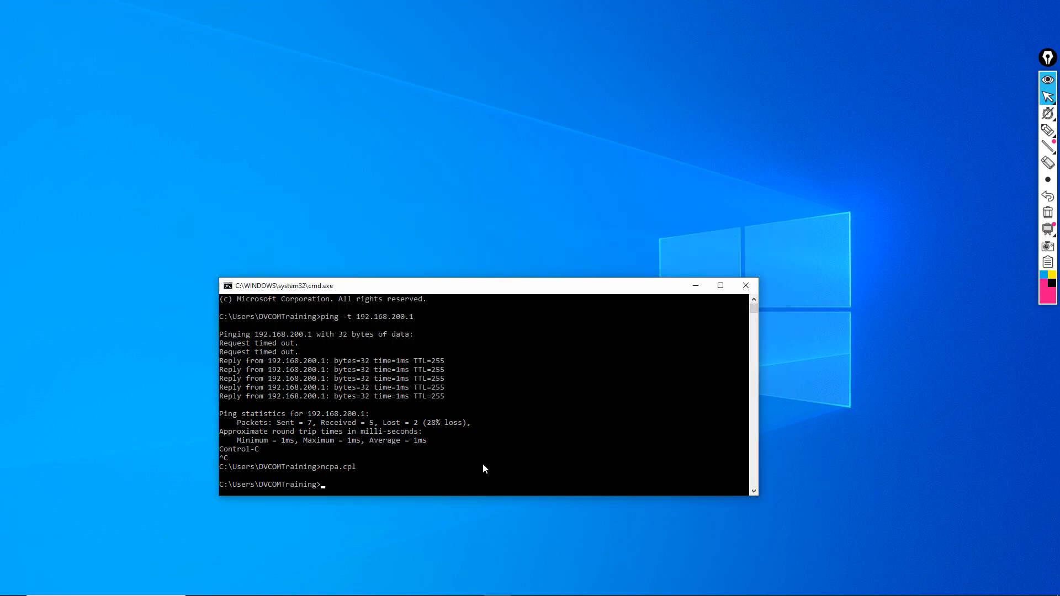
{"action": "type", "text": "ping 4.2.2.2"}
{"action": "key", "text": "Return"}
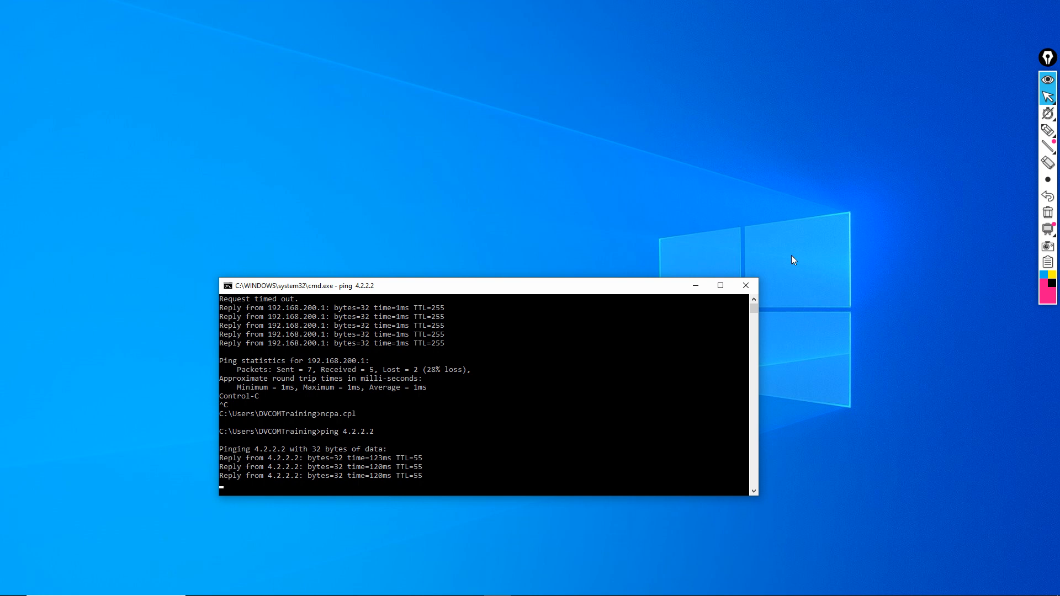
{"action": "left_click", "coordinate": [753, 285]}
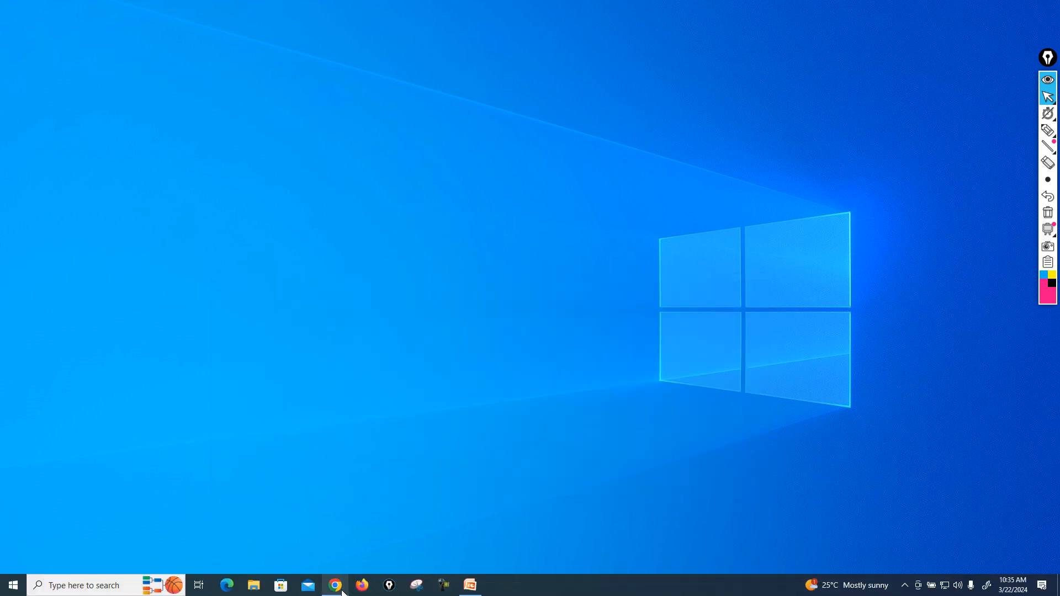
{"action": "left_click", "coordinate": [343, 590]}
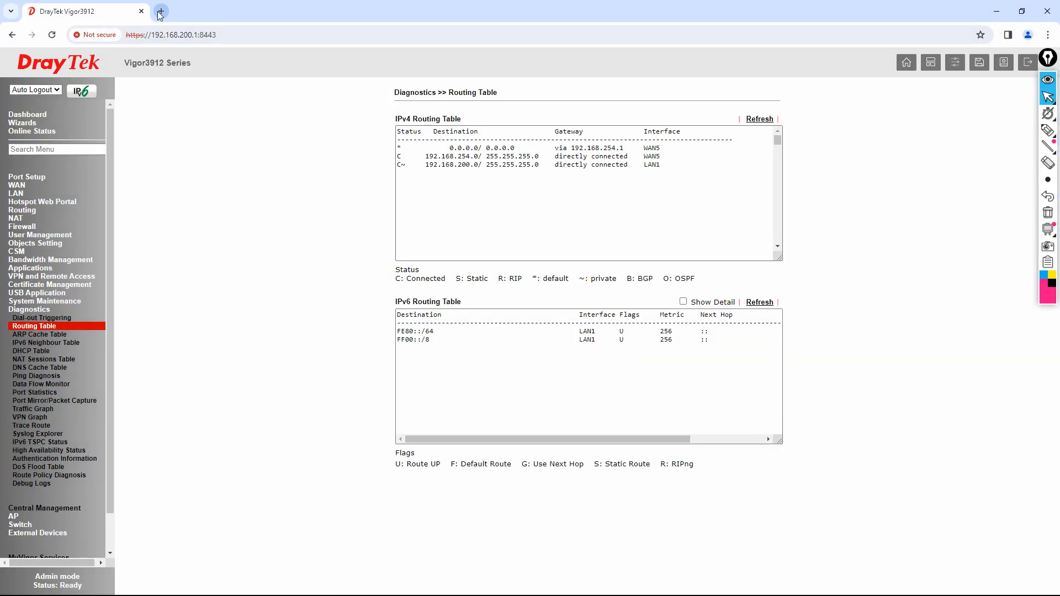
{"action": "left_click", "coordinate": [161, 12]}
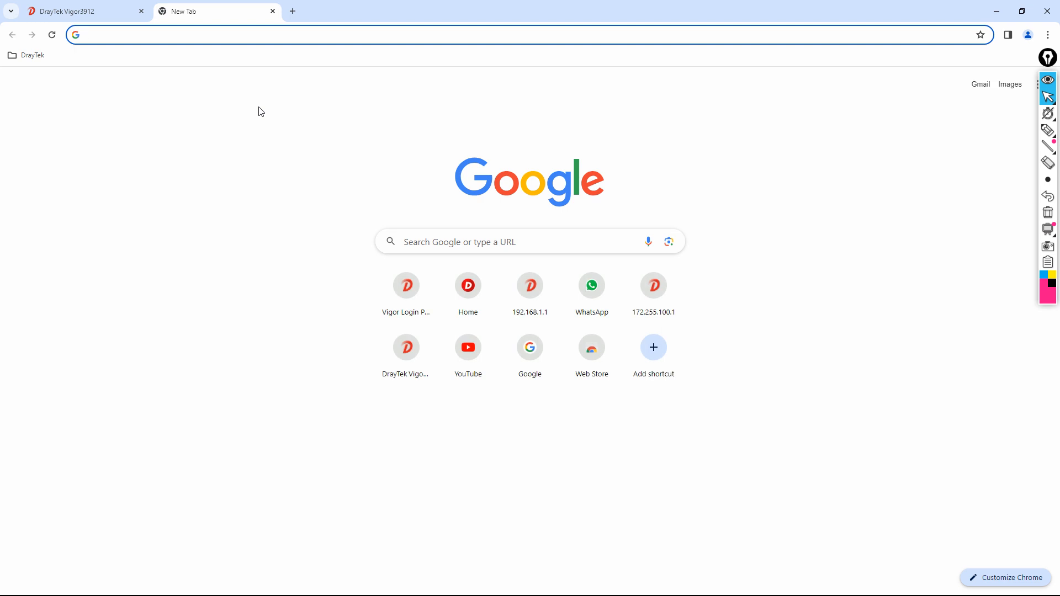
{"action": "type", "text": "www."}
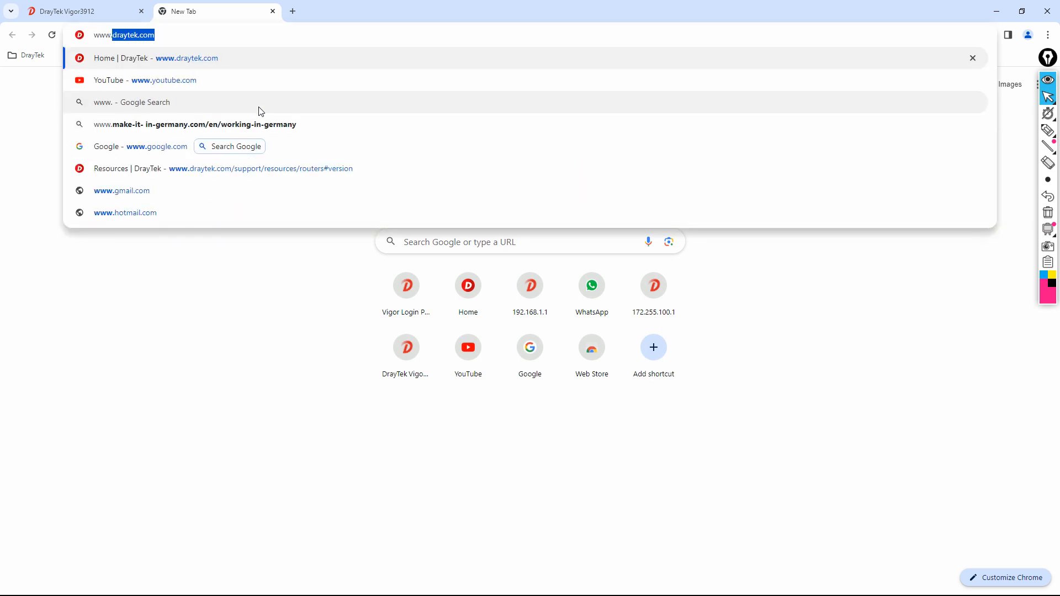
{"action": "key", "text": "Return"}
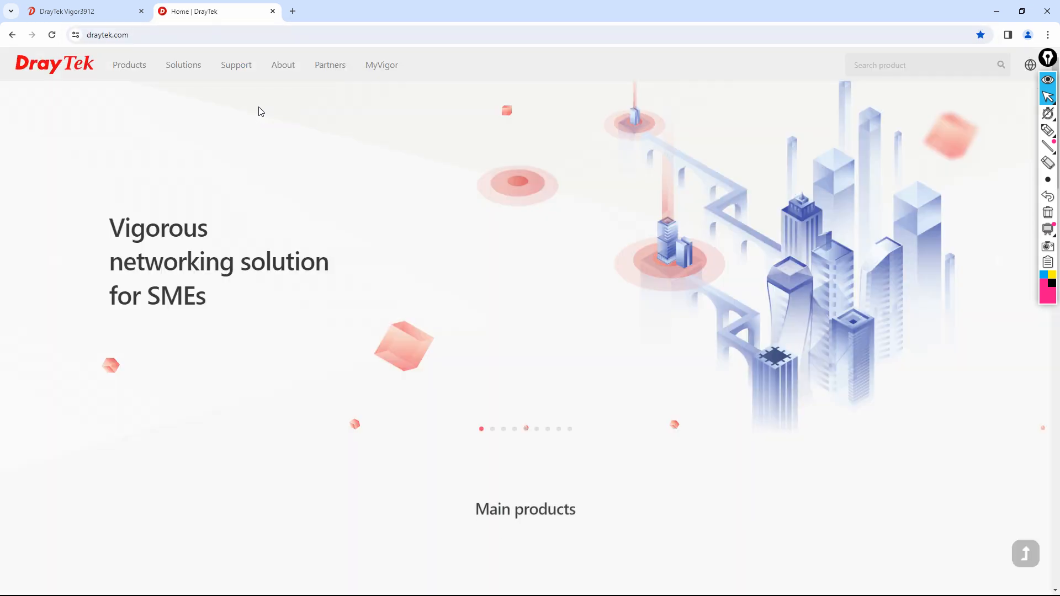
- Open Products > VPN Routers and scroll to the Vigor3912 among the VPN concentrators
{"action": "mouse_move", "coordinate": [133, 66]}
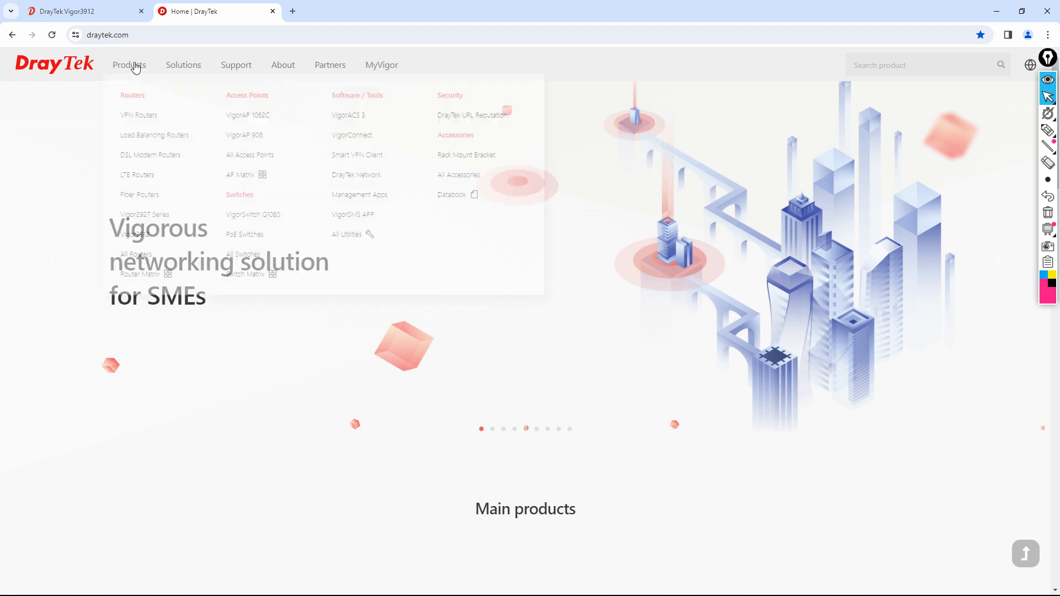
{"action": "left_click", "coordinate": [143, 130]}
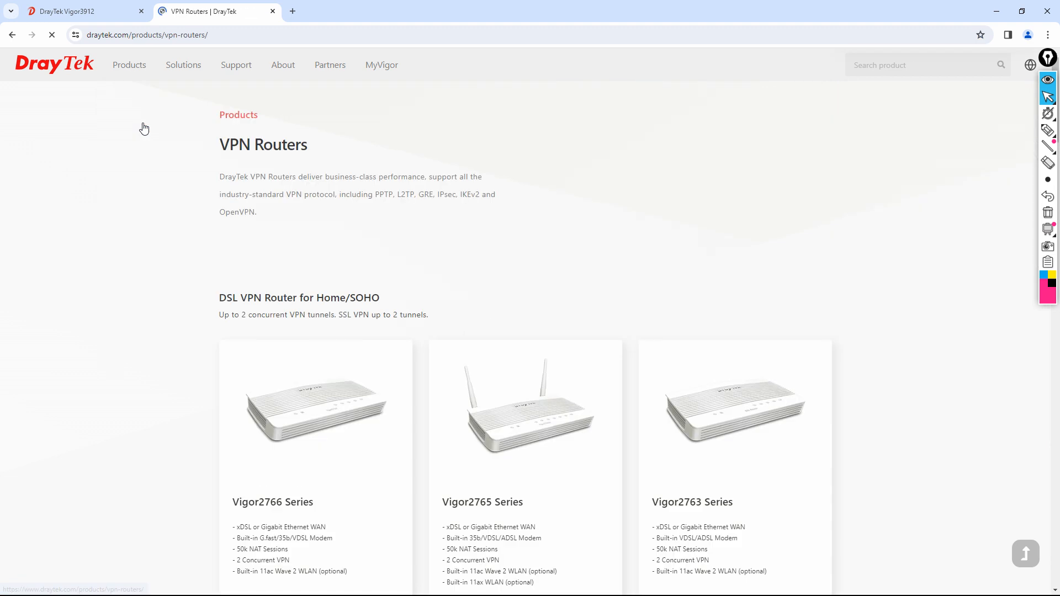
{"action": "scroll", "coordinate": [360, 392], "scroll_direction": "down", "scroll_amount": 15}
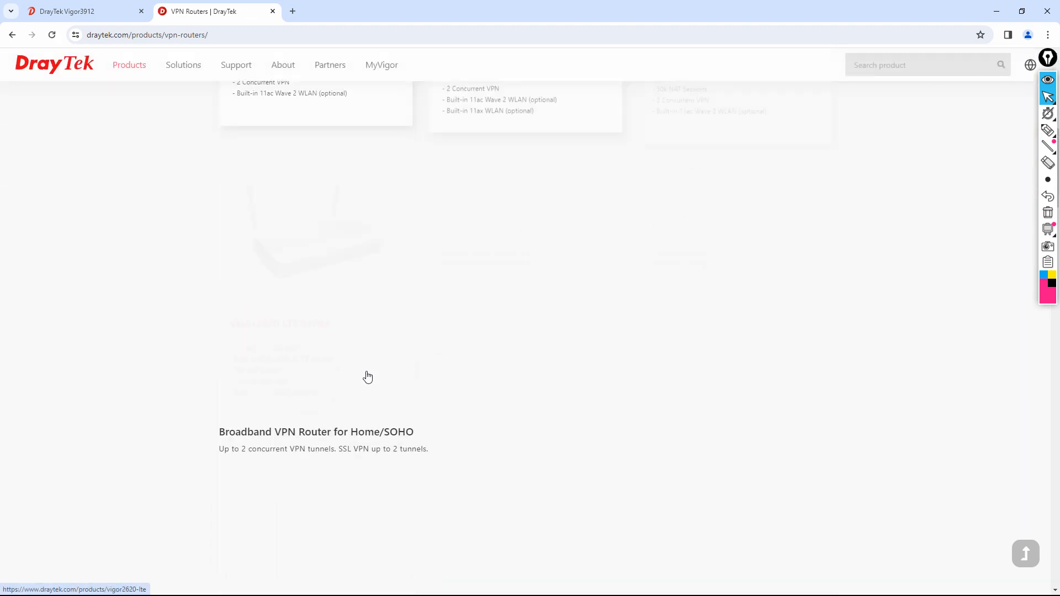
{"action": "scroll", "coordinate": [367, 369], "scroll_direction": "down", "scroll_amount": 5}
{"action": "scroll", "coordinate": [367, 373], "scroll_direction": "down", "scroll_amount": 4}
{"action": "scroll", "coordinate": [370, 370], "scroll_direction": "up", "scroll_amount": 5}
{"action": "scroll", "coordinate": [372, 369], "scroll_direction": "up", "scroll_amount": 5}
{"action": "scroll", "coordinate": [372, 364], "scroll_direction": "down", "scroll_amount": 15}
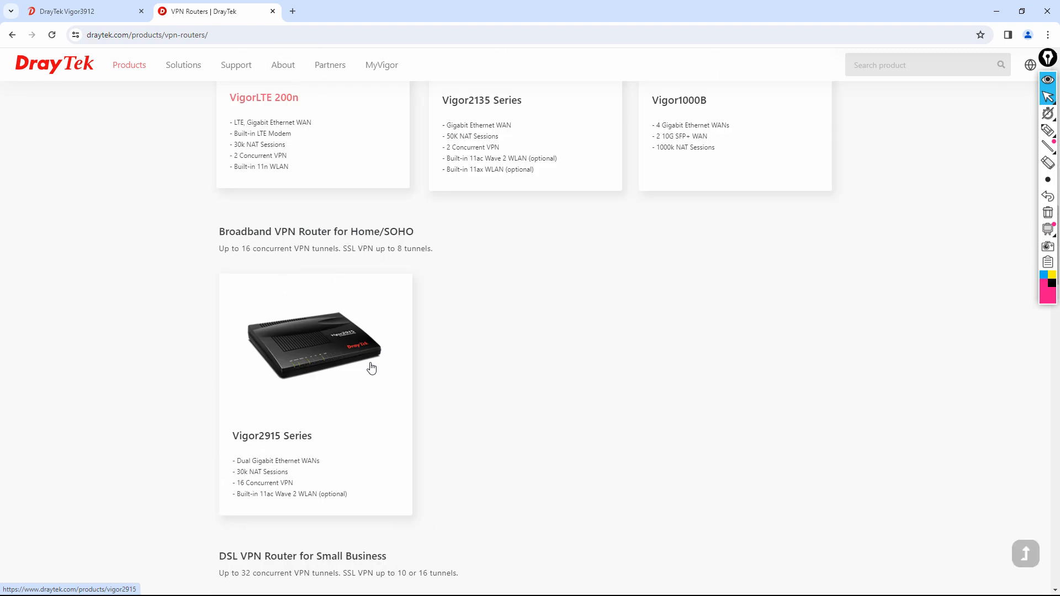
{"action": "scroll", "coordinate": [372, 363], "scroll_direction": "down", "scroll_amount": 15}
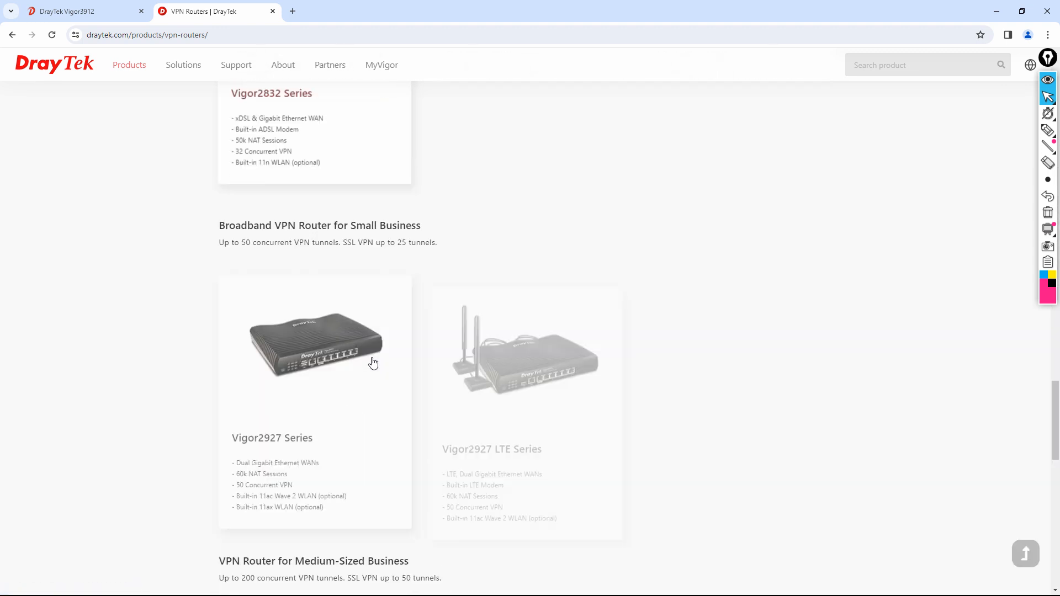
{"action": "scroll", "coordinate": [374, 360], "scroll_direction": "down", "scroll_amount": 2}
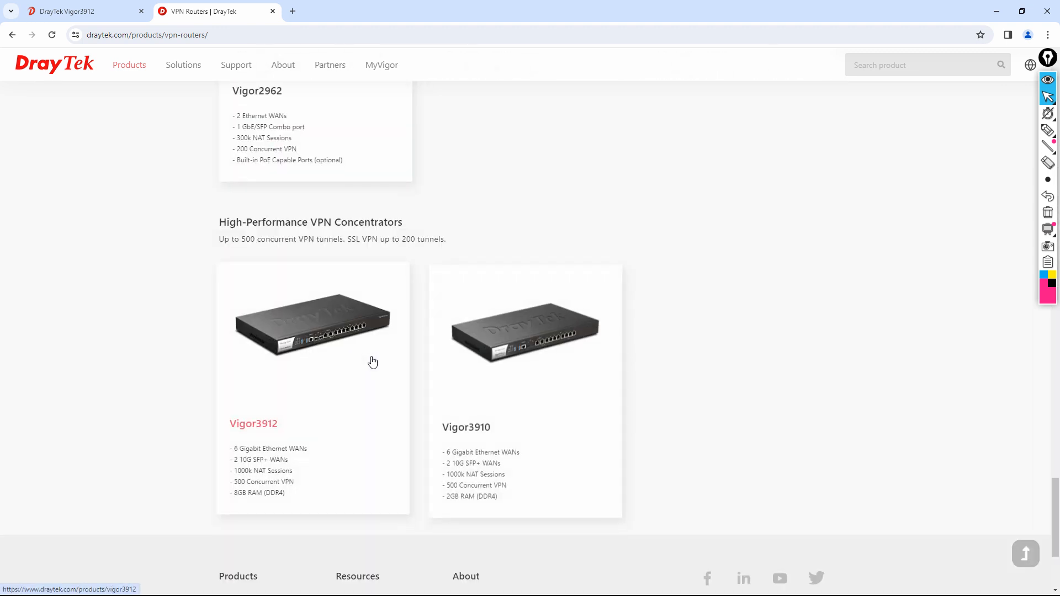
- Open the Vigor3912 product page and scroll through its specifications table
{"action": "left_click", "coordinate": [356, 324]}
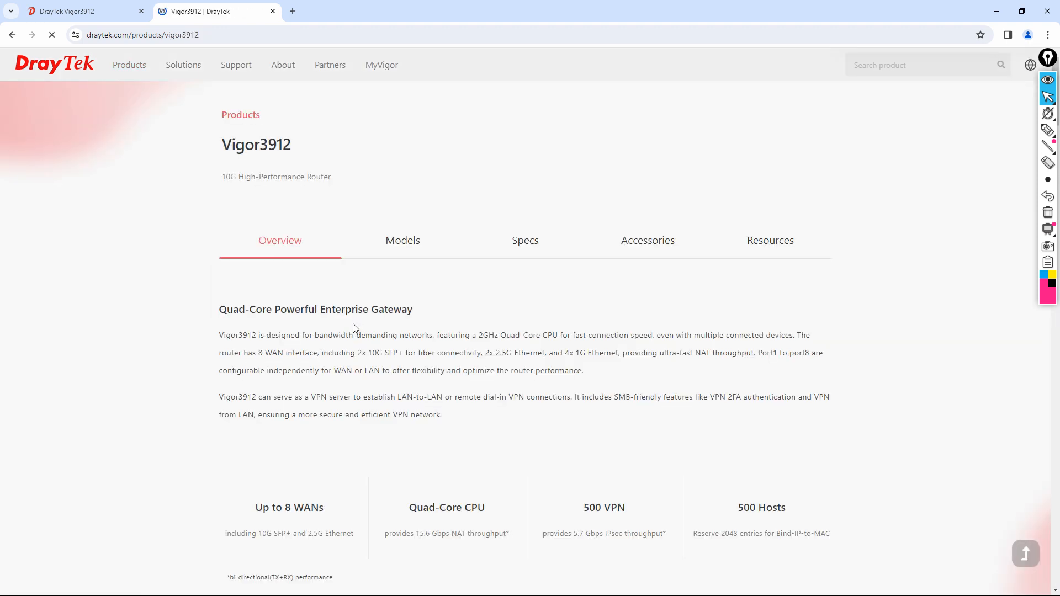
{"action": "left_click", "coordinate": [390, 252]}
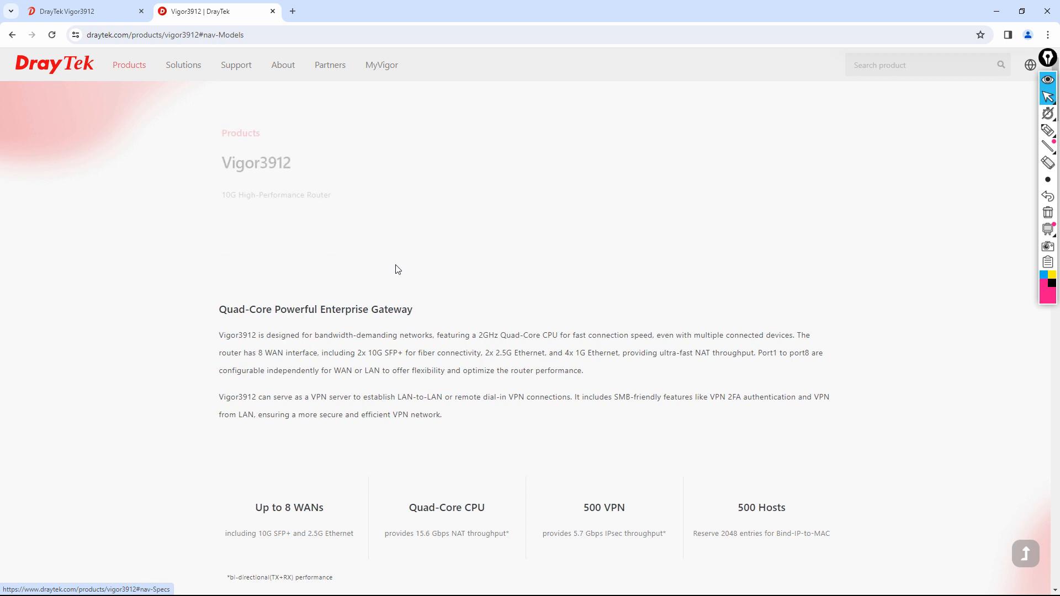
{"action": "left_click", "coordinate": [456, 421]}
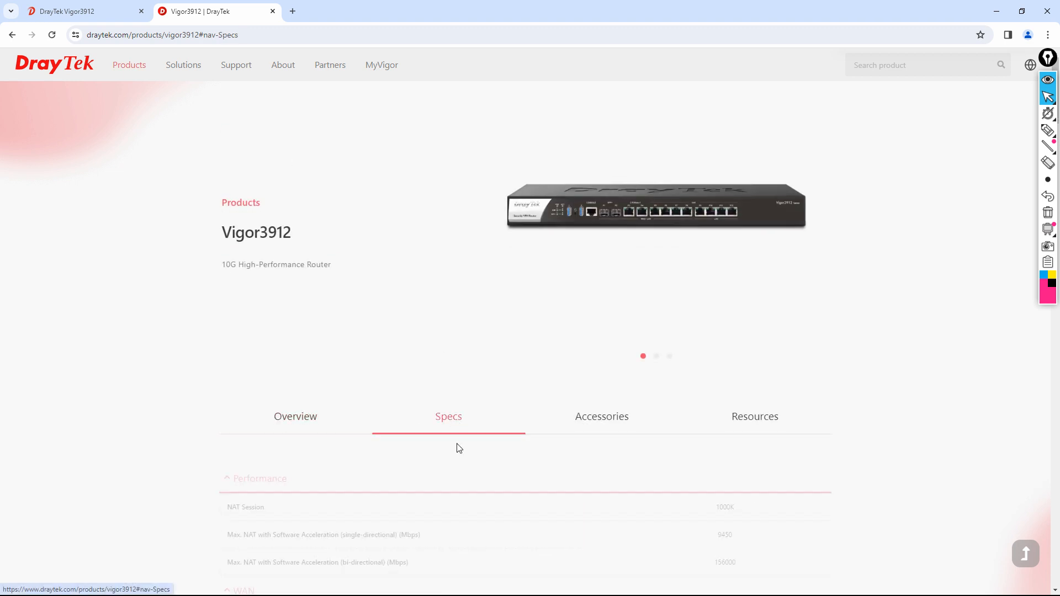
{"action": "scroll", "coordinate": [547, 447], "scroll_direction": "down", "scroll_amount": 2}
{"action": "scroll", "coordinate": [546, 458], "scroll_direction": "down", "scroll_amount": 2}
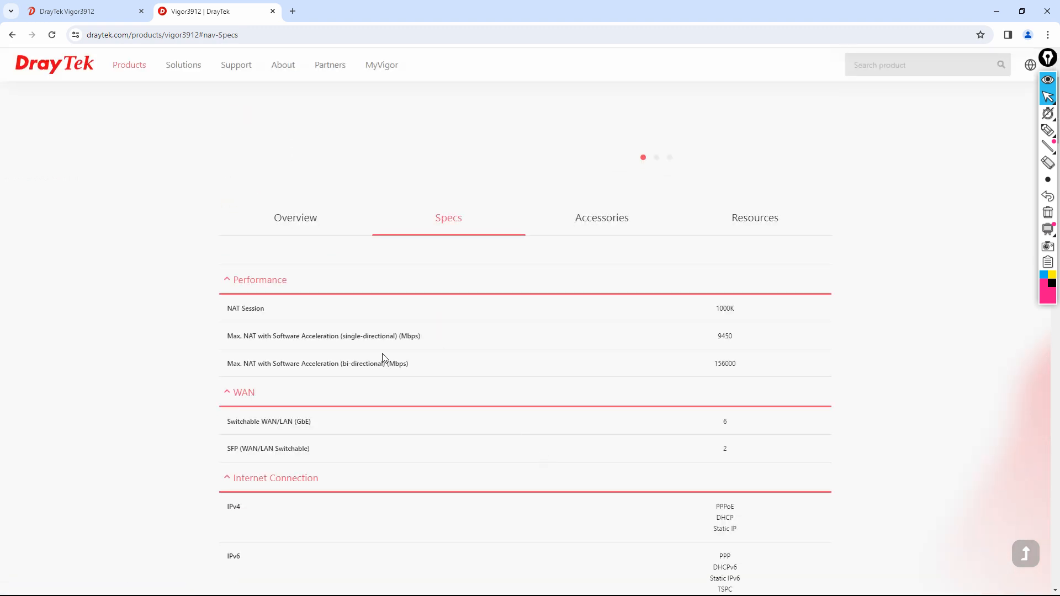
{"action": "scroll", "coordinate": [461, 437], "scroll_direction": "down", "scroll_amount": 3}
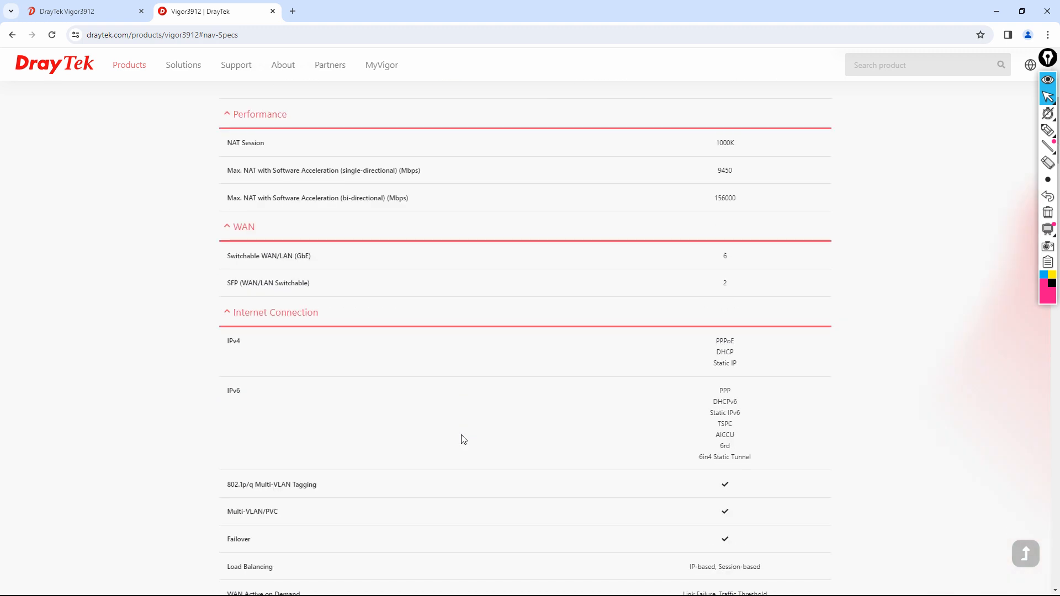
{"action": "scroll", "coordinate": [465, 436], "scroll_direction": "down", "scroll_amount": 9}
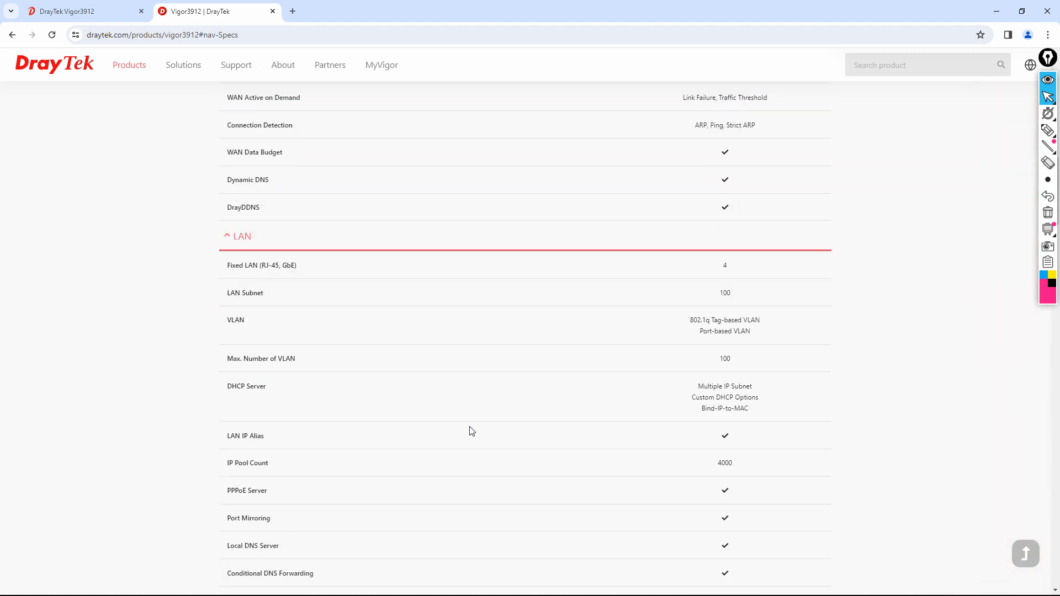
{"action": "scroll", "coordinate": [470, 432], "scroll_direction": "down", "scroll_amount": 4}
- Show the Vigor3912's Accessories tab and scroll through the accessory cards
{"action": "scroll", "coordinate": [469, 432], "scroll_direction": "up", "scroll_amount": 3}
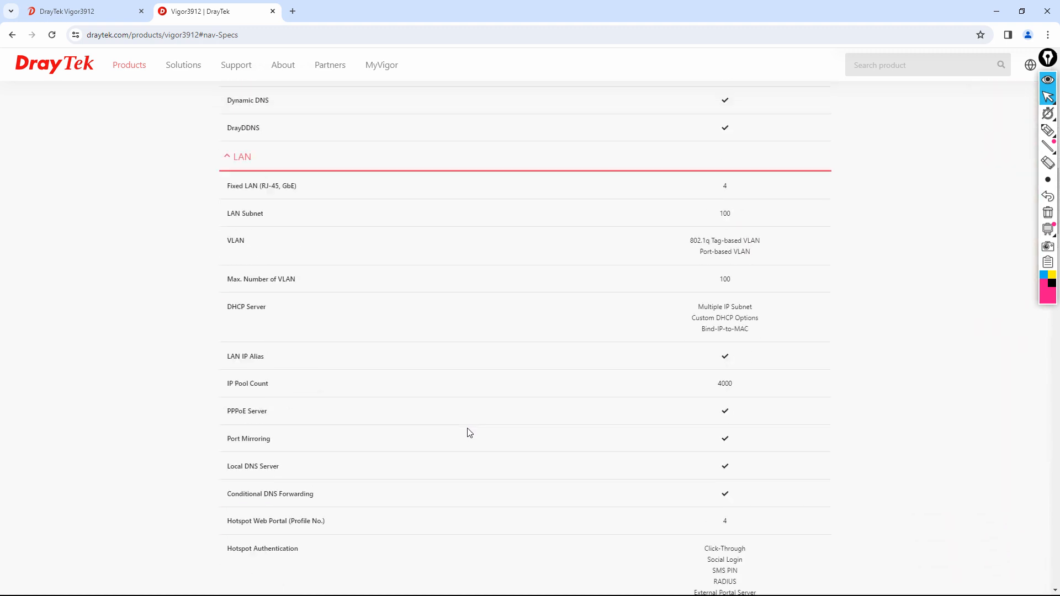
{"action": "scroll", "coordinate": [467, 435], "scroll_direction": "up", "scroll_amount": 12}
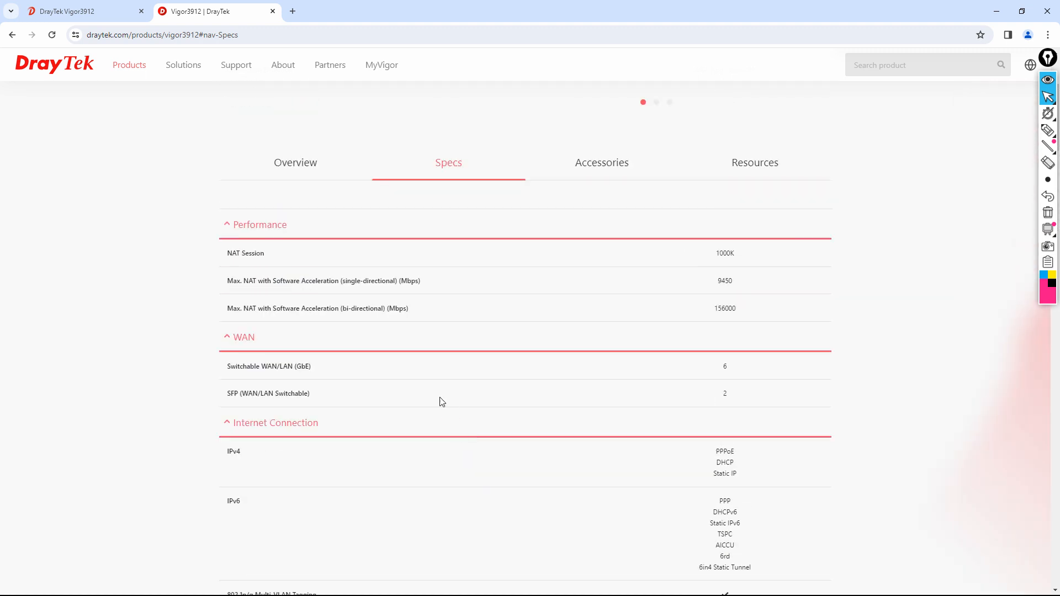
{"action": "left_click", "coordinate": [572, 179]}
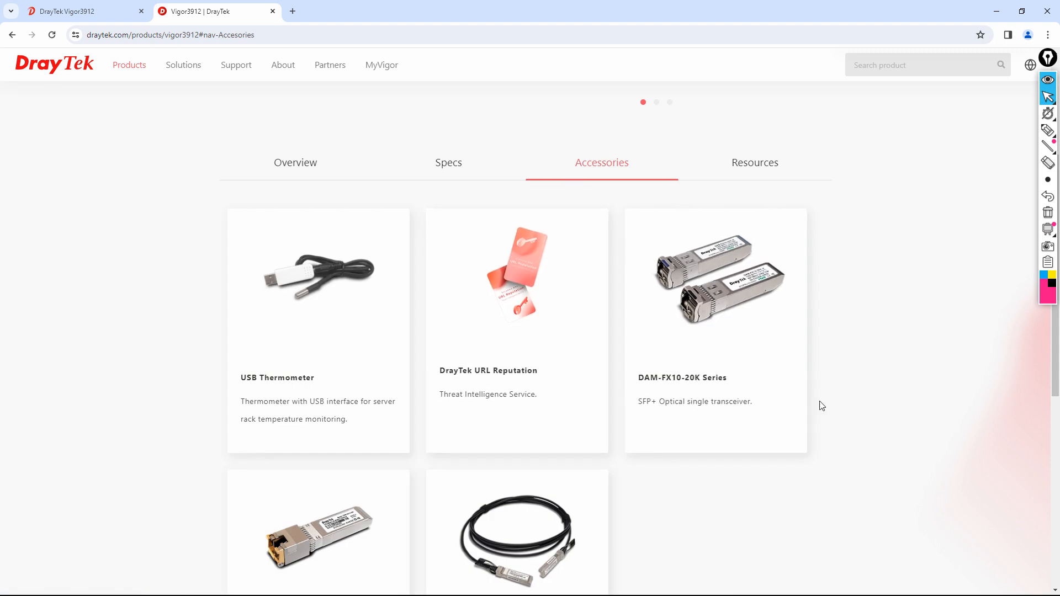
{"action": "scroll", "coordinate": [820, 406], "scroll_direction": "down", "scroll_amount": 3}
{"action": "left_click", "coordinate": [1048, 131]}
{"action": "mouse_move", "coordinate": [560, 310]}
{"action": "left_mouse_down"}
{"action": "mouse_move", "coordinate": [461, 441]}
{"action": "mouse_move", "coordinate": [516, 300]}
{"action": "left_mouse_up"}
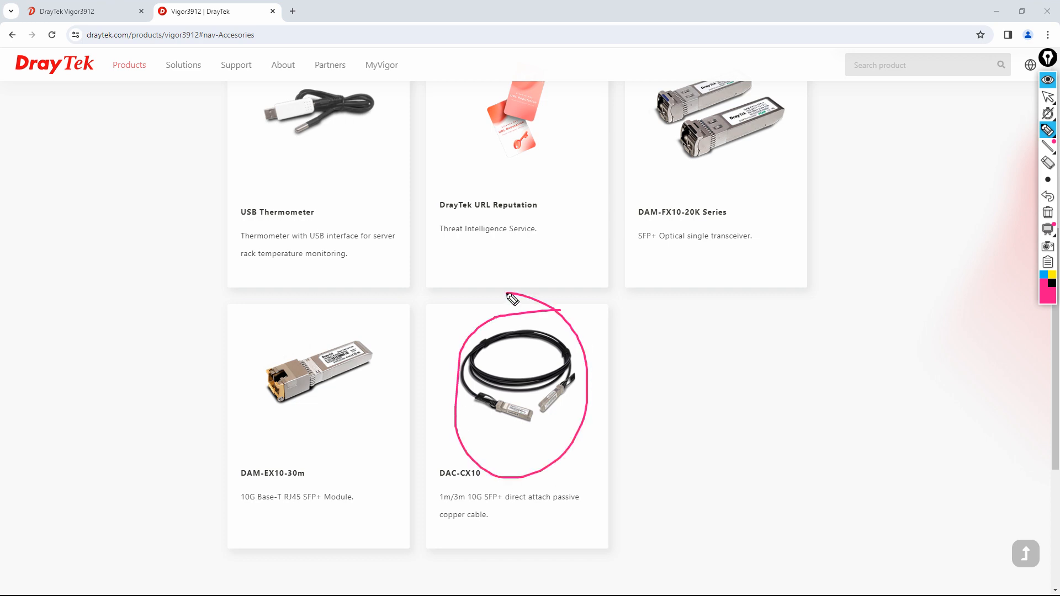
{"action": "mouse_move", "coordinate": [356, 322]}
{"action": "left_mouse_down"}
{"action": "mouse_move", "coordinate": [245, 404]}
{"action": "mouse_move", "coordinate": [355, 324]}
{"action": "left_mouse_up"}
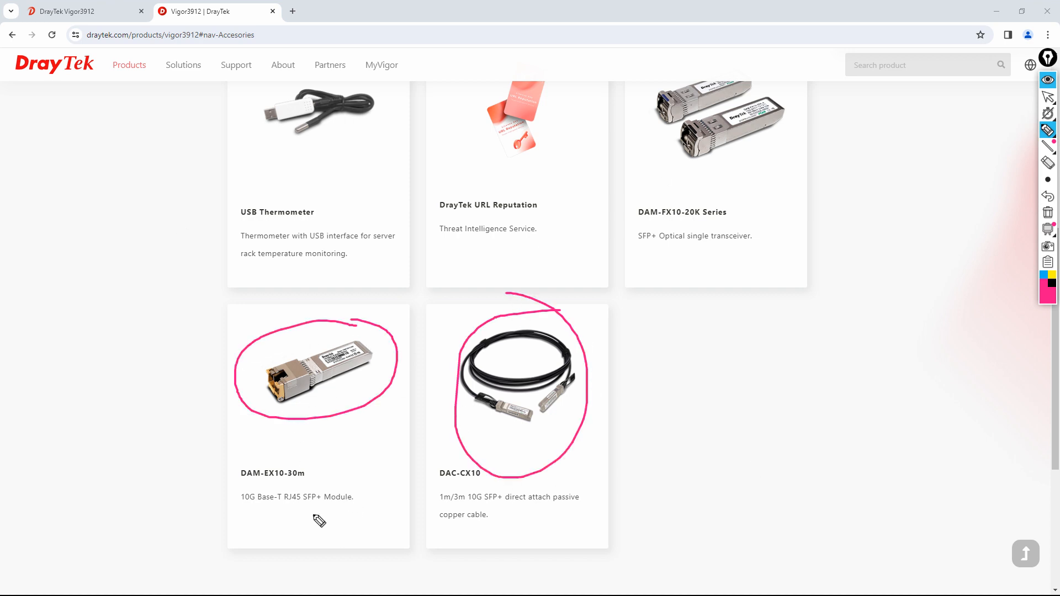
{"action": "mouse_move", "coordinate": [303, 516]}
{"action": "left_mouse_down"}
{"action": "mouse_move", "coordinate": [362, 514]}
{"action": "mouse_move", "coordinate": [370, 495]}
{"action": "mouse_move", "coordinate": [231, 478]}
{"action": "mouse_move", "coordinate": [276, 517]}
{"action": "left_mouse_up"}
{"action": "left_click_drag", "start_coordinate": [597, 391], "coordinate": [631, 358]}
{"action": "left_click_drag", "start_coordinate": [884, 191], "coordinate": [891, 228]}
{"action": "mouse_move", "coordinate": [884, 191]}
{"action": "left_mouse_down"}
{"action": "mouse_move", "coordinate": [988, 184]}
{"action": "mouse_move", "coordinate": [891, 228]}
{"action": "left_mouse_up"}
{"action": "mouse_move", "coordinate": [660, 478]}
{"action": "left_mouse_down"}
{"action": "mouse_move", "coordinate": [663, 516]}
{"action": "mouse_move", "coordinate": [670, 479]}
{"action": "mouse_move", "coordinate": [796, 522]}
{"action": "mouse_move", "coordinate": [680, 524]}
{"action": "left_mouse_up"}
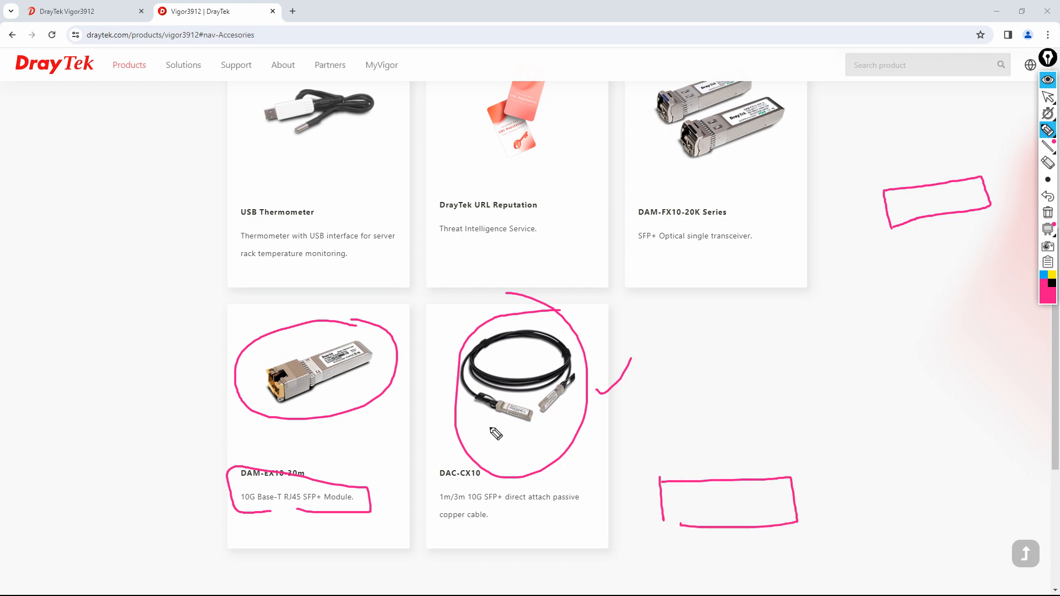
{"action": "mouse_move", "coordinate": [569, 411]}
{"action": "left_mouse_down"}
{"action": "mouse_move", "coordinate": [587, 416]}
{"action": "mouse_move", "coordinate": [576, 428]}
{"action": "left_mouse_up"}
{"action": "left_click_drag", "start_coordinate": [793, 482], "coordinate": [901, 230]}
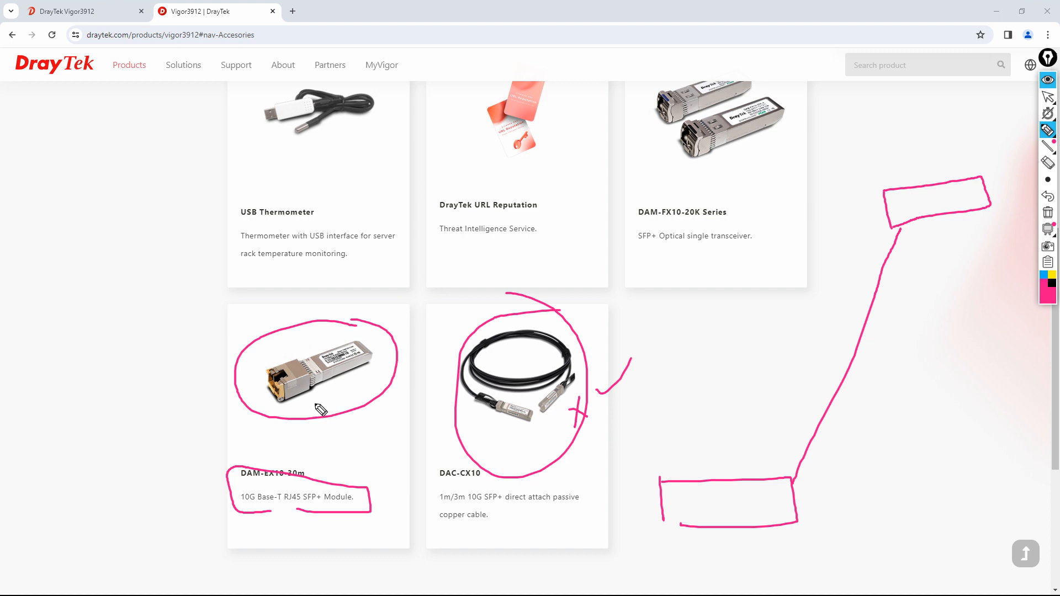
{"action": "left_click", "coordinate": [1049, 213]}
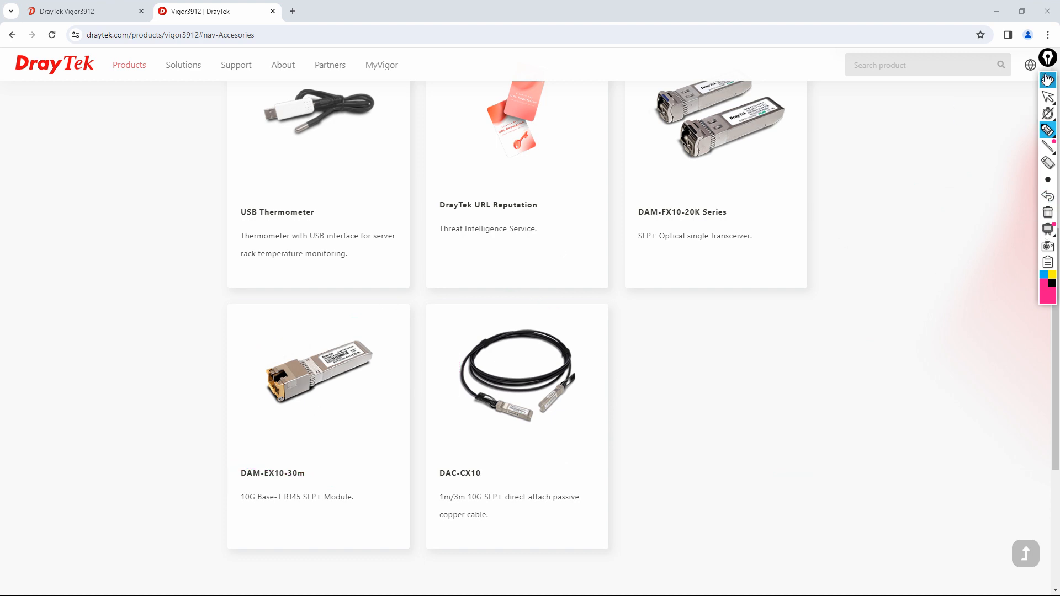
{"action": "left_click", "coordinate": [1048, 96]}
{"action": "scroll", "coordinate": [638, 365], "scroll_direction": "up", "scroll_amount": 8}
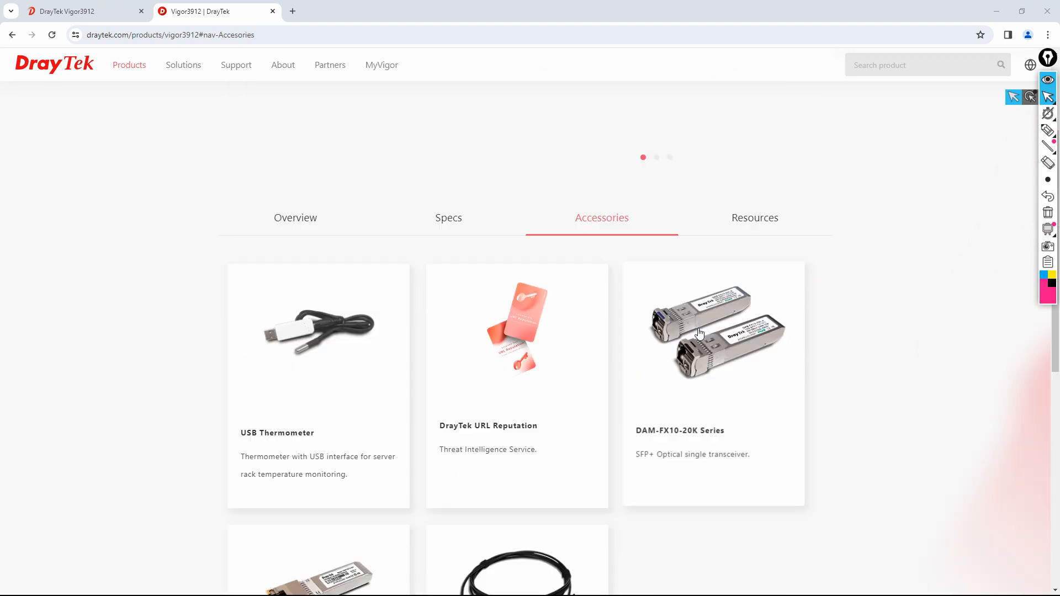
- Launch the Vigor3912 live demo from Resources, expand Routing and NAT, then return to draytek.com
{"action": "left_click", "coordinate": [737, 423]}
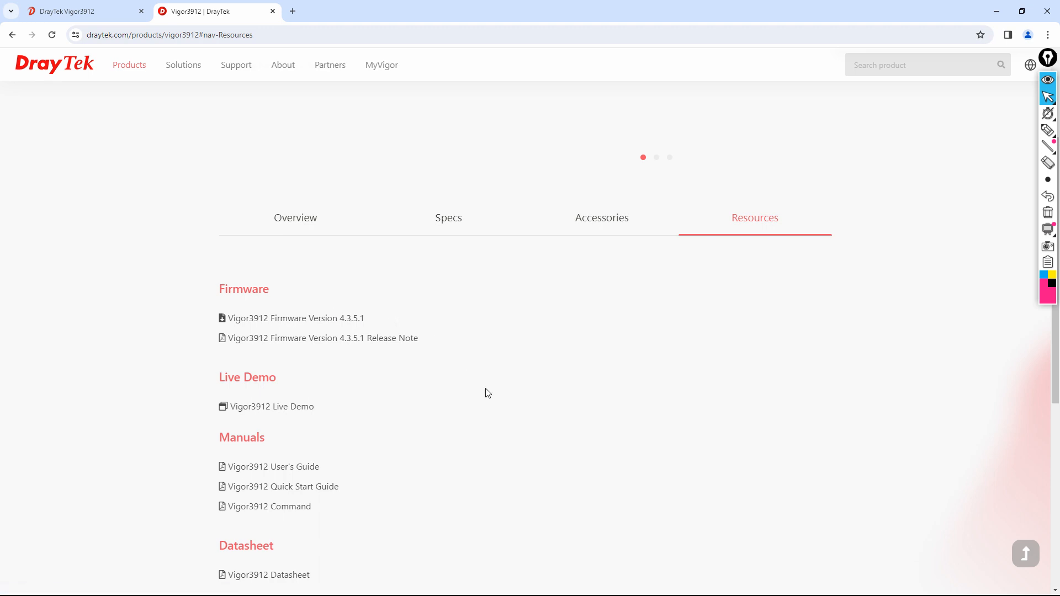
{"action": "left_click", "coordinate": [300, 412]}
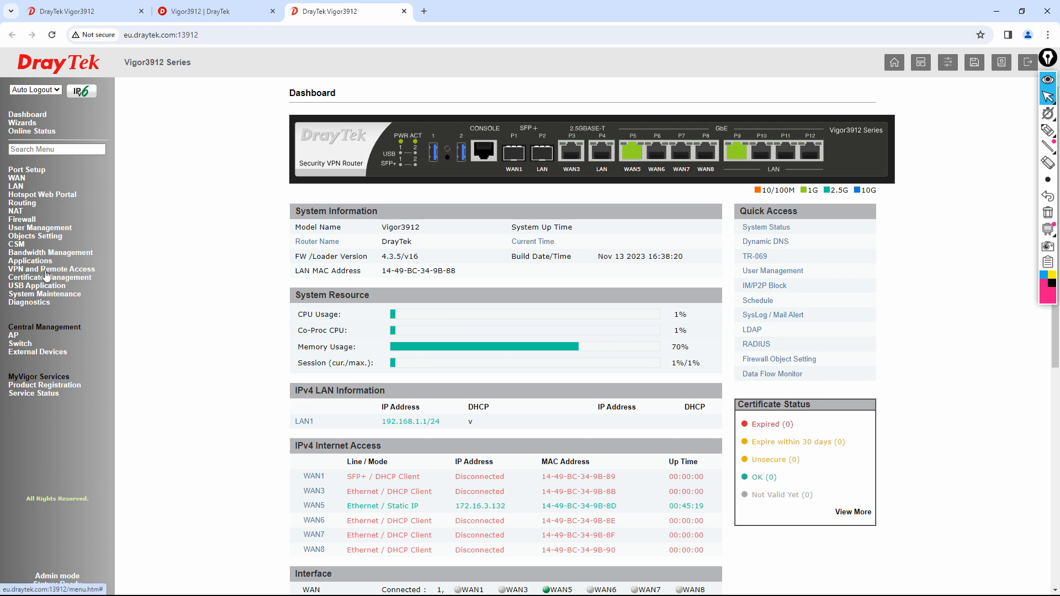
{"action": "left_click", "coordinate": [25, 205]}
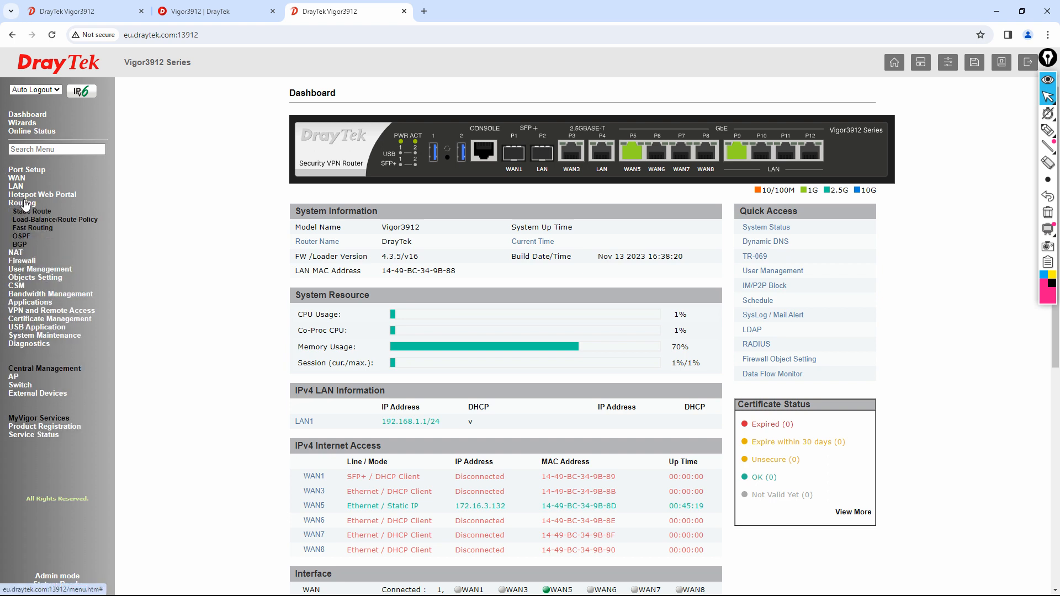
{"action": "left_click", "coordinate": [20, 255]}
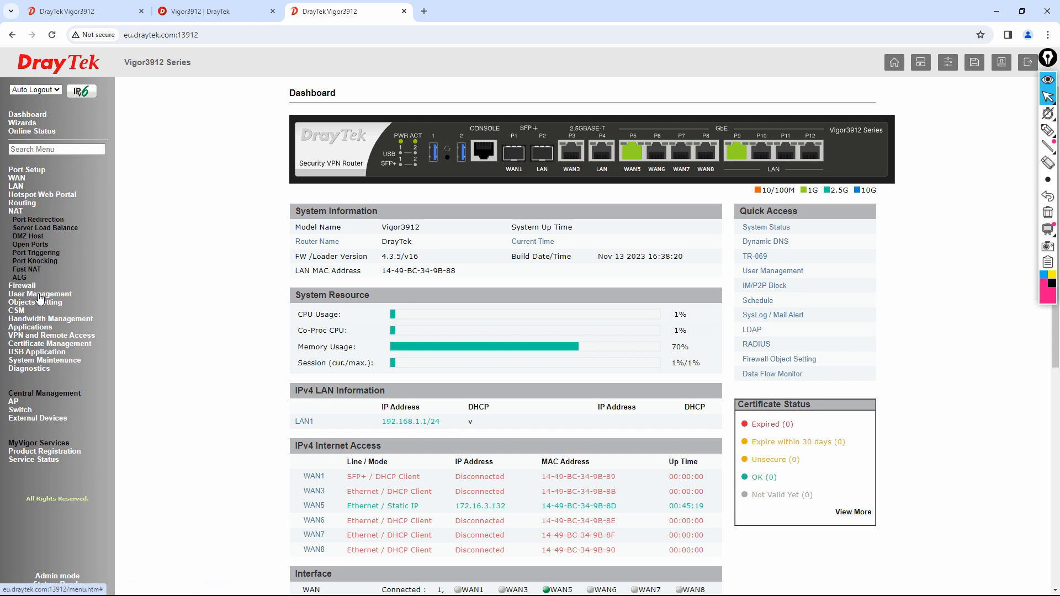
{"action": "left_click", "coordinate": [203, 18]}
{"action": "mouse_move", "coordinate": [239, 70]}
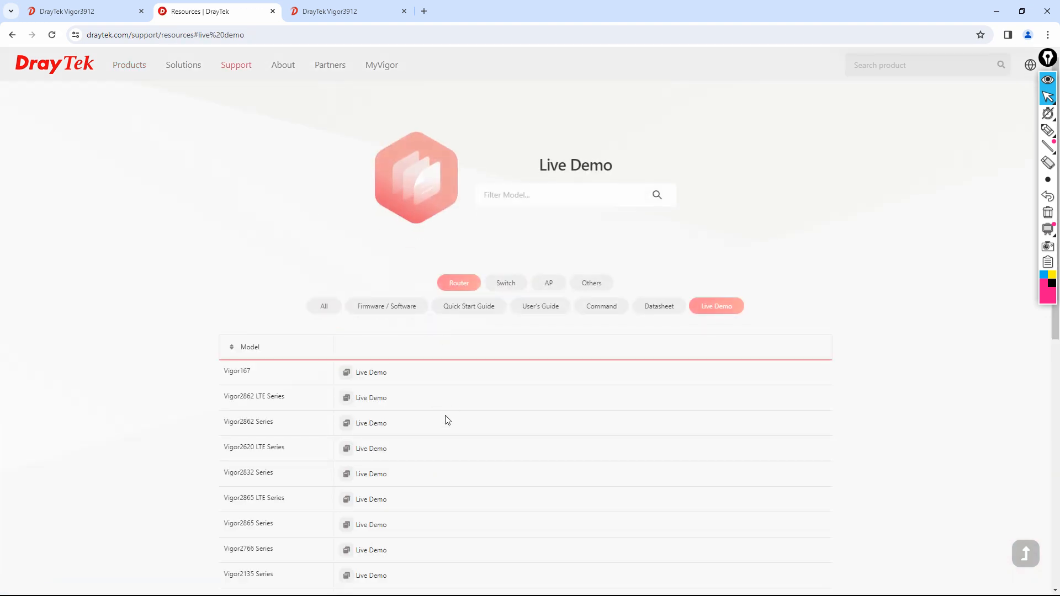
- Browse the router and switch live demos, then log out of the real router's web UI
{"action": "scroll", "coordinate": [456, 449], "scroll_direction": "down", "scroll_amount": 5}
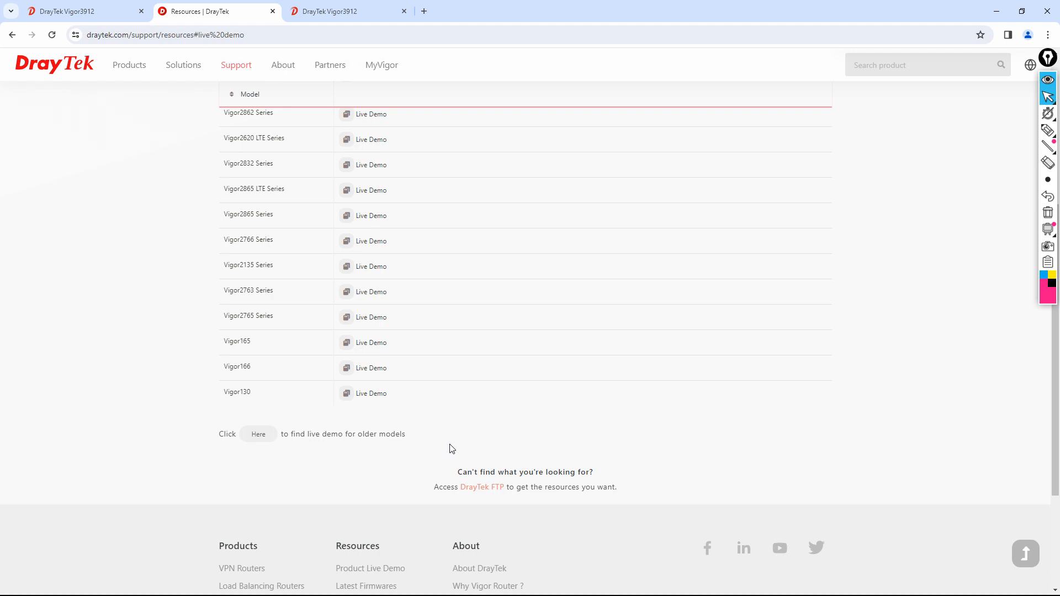
{"action": "scroll", "coordinate": [458, 313], "scroll_direction": "up", "scroll_amount": 2}
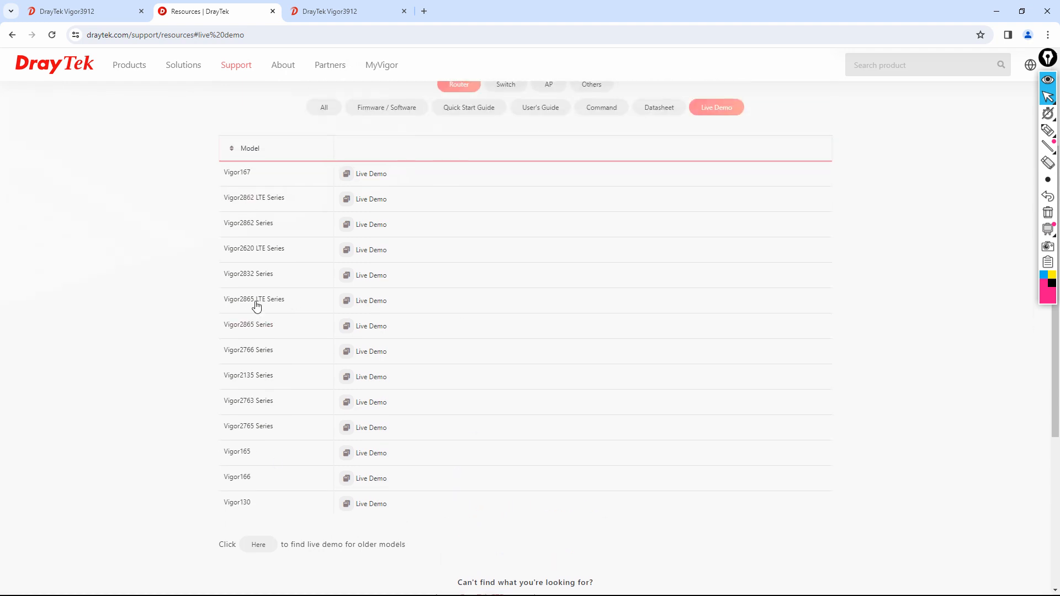
{"action": "scroll", "coordinate": [310, 355], "scroll_direction": "up", "scroll_amount": 2}
{"action": "left_click", "coordinate": [493, 198]}
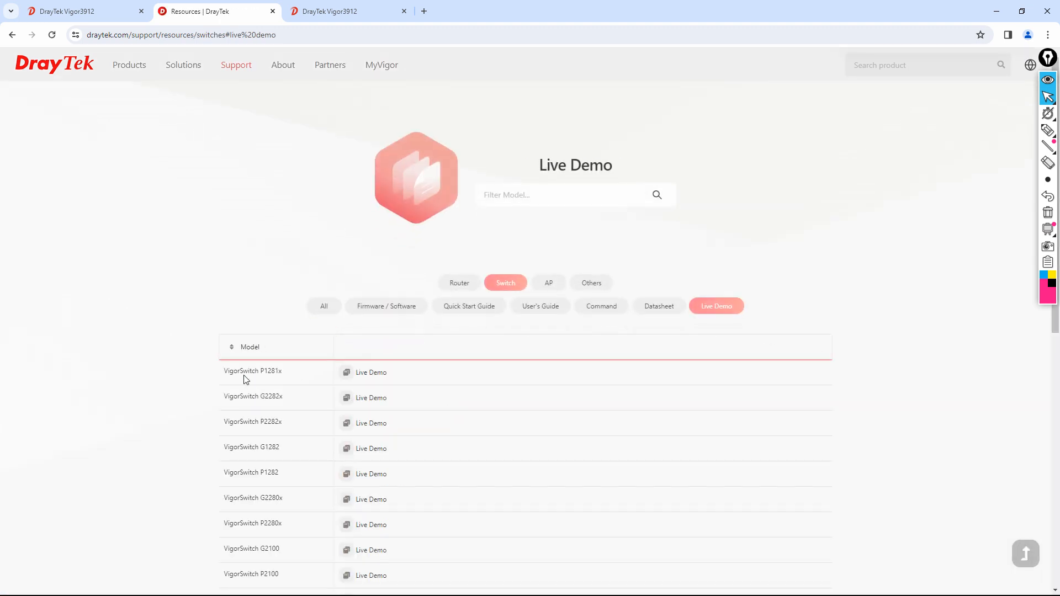
{"action": "left_click", "coordinate": [95, 12]}
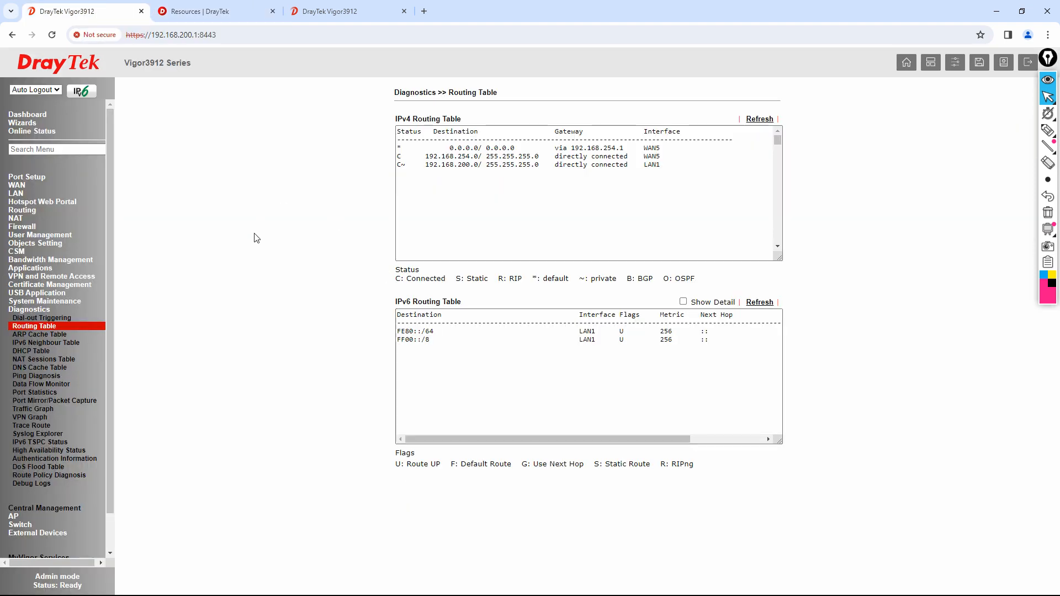
{"action": "left_click", "coordinate": [1022, 63]}
- Minimise Chrome and present slide 4 of DrayTek3912.pptx, the sales and support contacts
{"action": "left_click", "coordinate": [993, 9]}
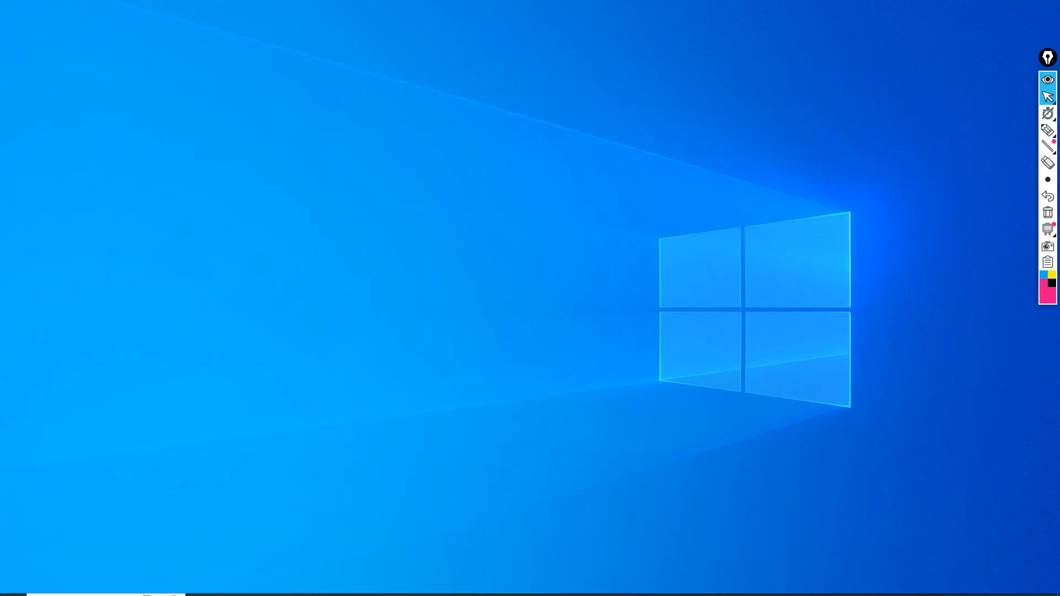
{"action": "left_click", "coordinate": [467, 589]}
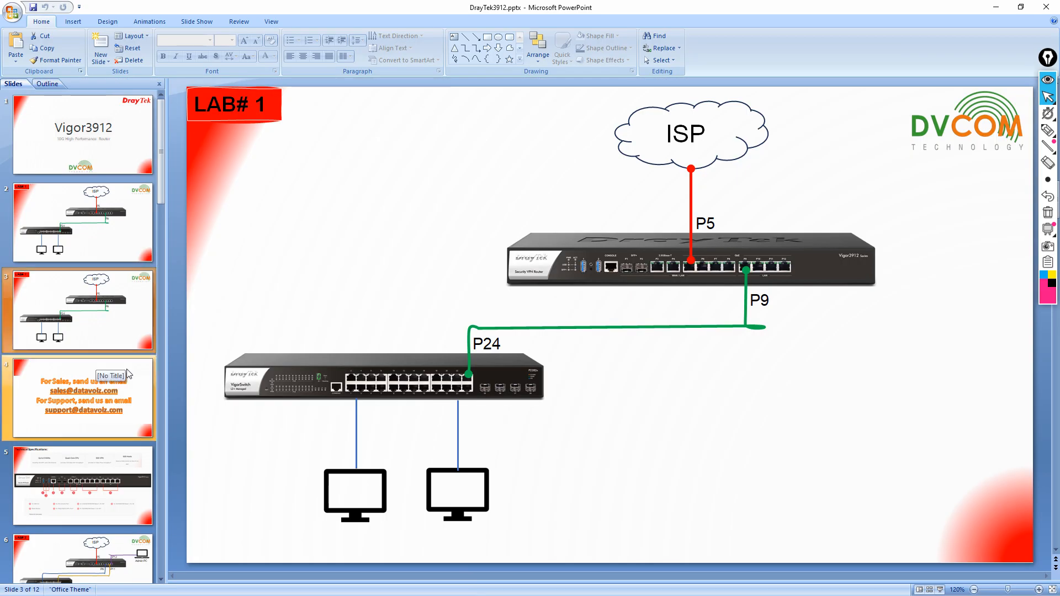
{"action": "left_click", "coordinate": [127, 369]}
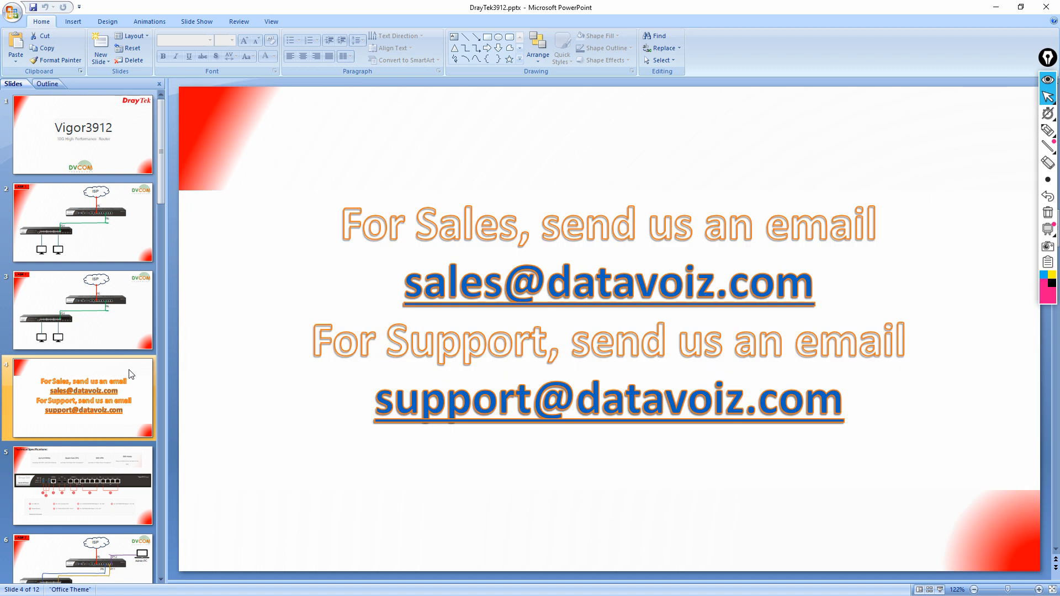
{"action": "left_click", "coordinate": [940, 590]}
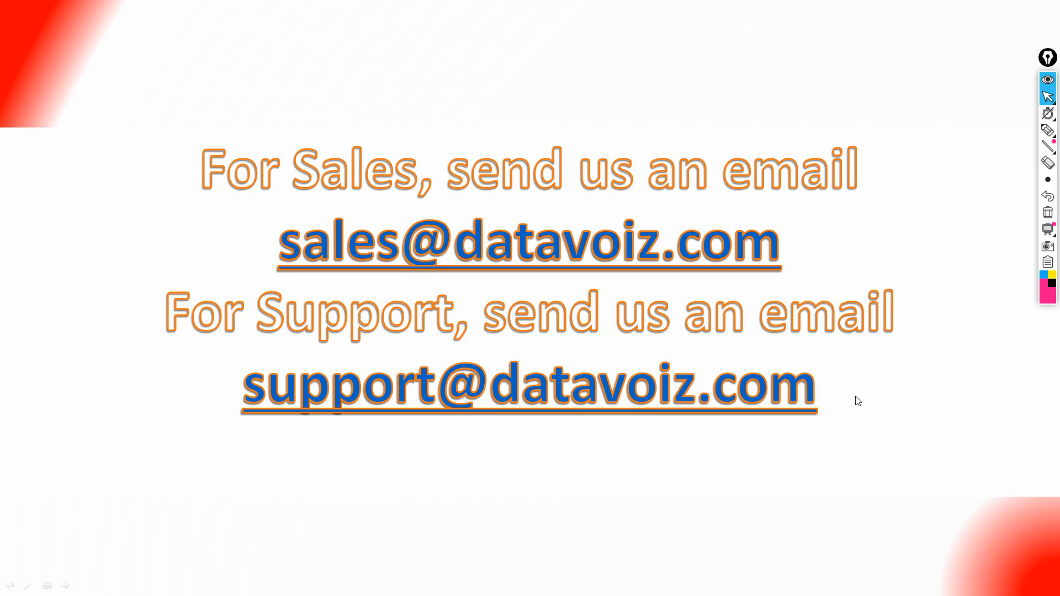